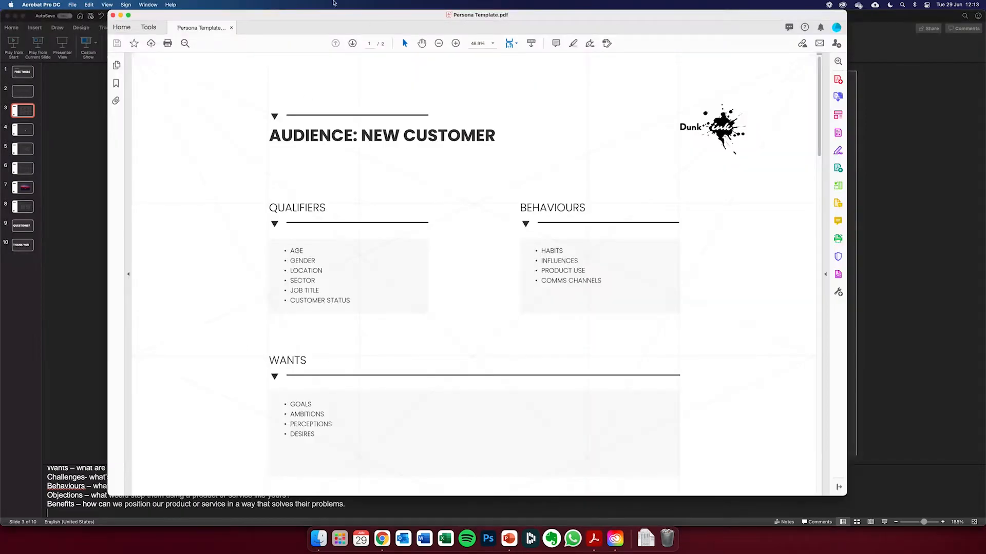
# - Maximise the Persona Template.pdf window and zoom the document out to 33.3%
pyautogui.moveTo(329, 19); pyautogui.dragTo(309, 23)
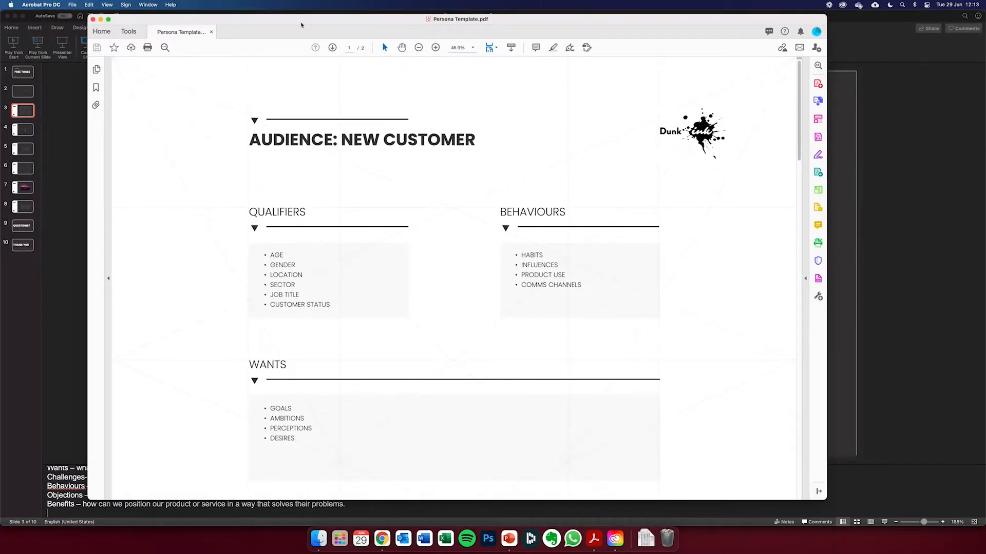
pyautogui.doubleClick(297, 22)
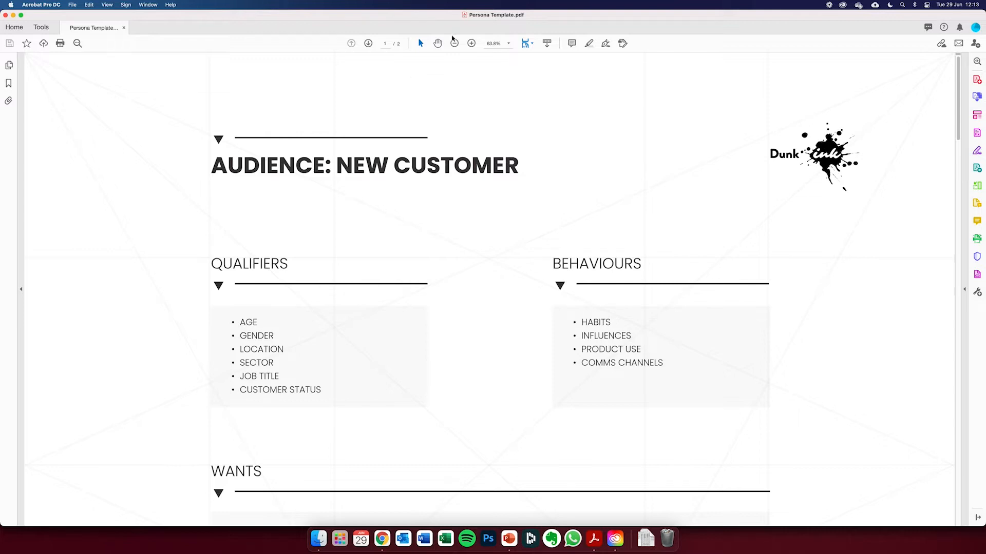
pyautogui.click(454, 44)
pyautogui.click(454, 43)
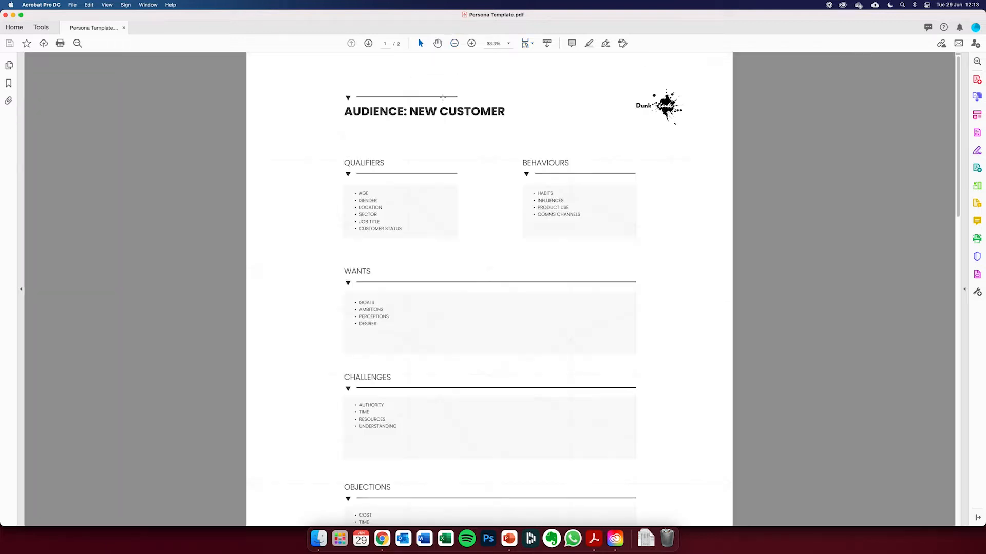
# - Enter a sample audience name in the Audience field of the blank persona form on page 2
pyautogui.scroll(-3, 381, 192)
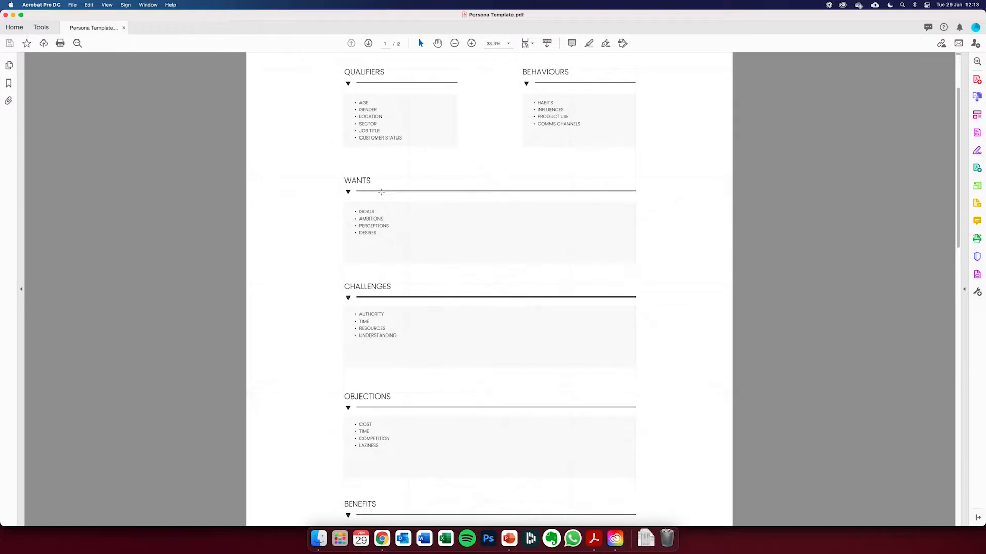
pyautogui.scroll(-15, 381, 193)
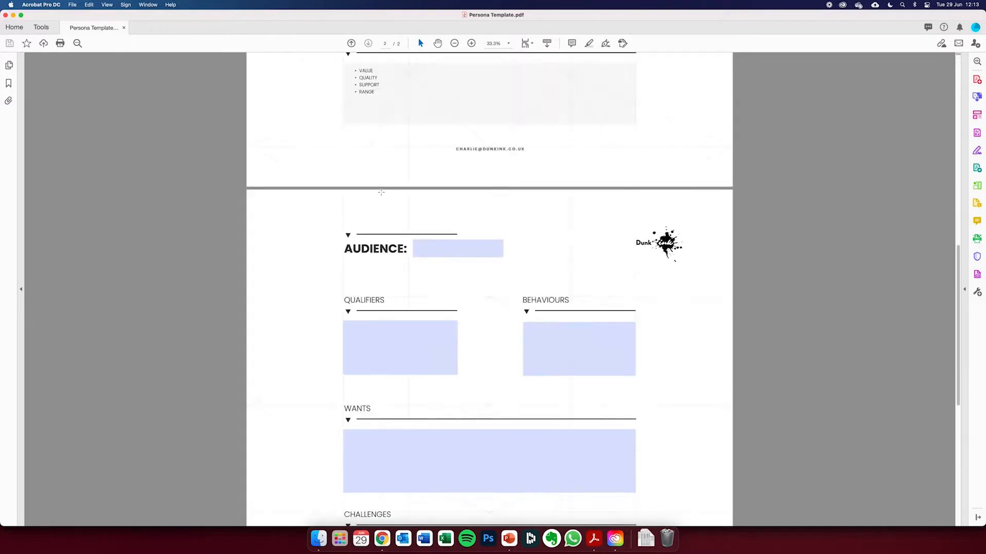
pyautogui.scroll(-2, 381, 193)
pyautogui.click(439, 194)
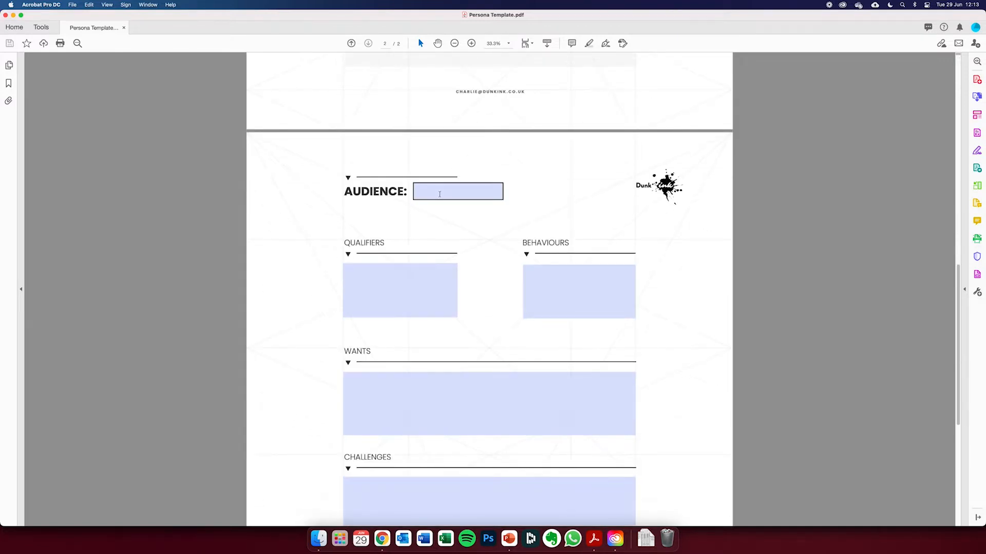
pyautogui.click(440, 194)
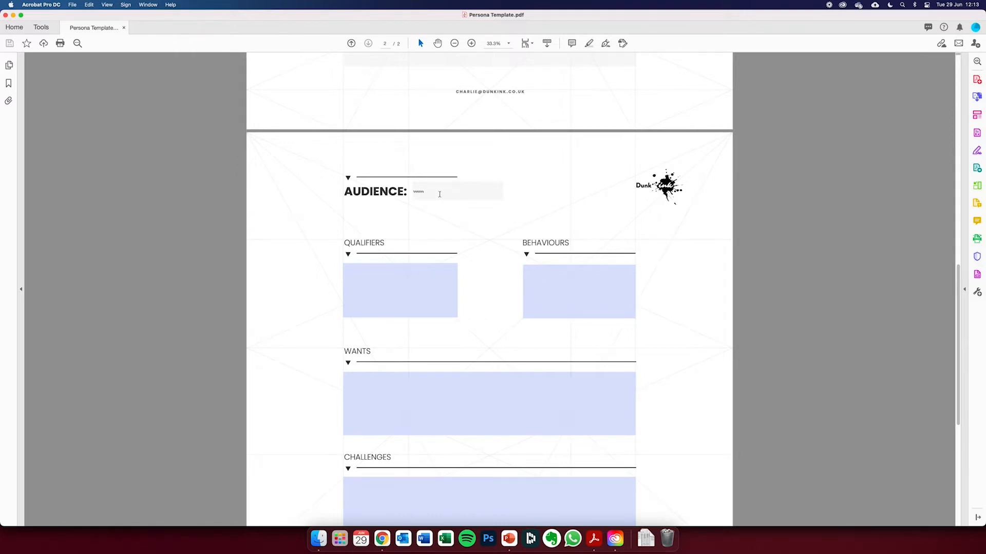
pyautogui.scroll(8, 440, 194)
pyautogui.scroll(-11, 439, 194)
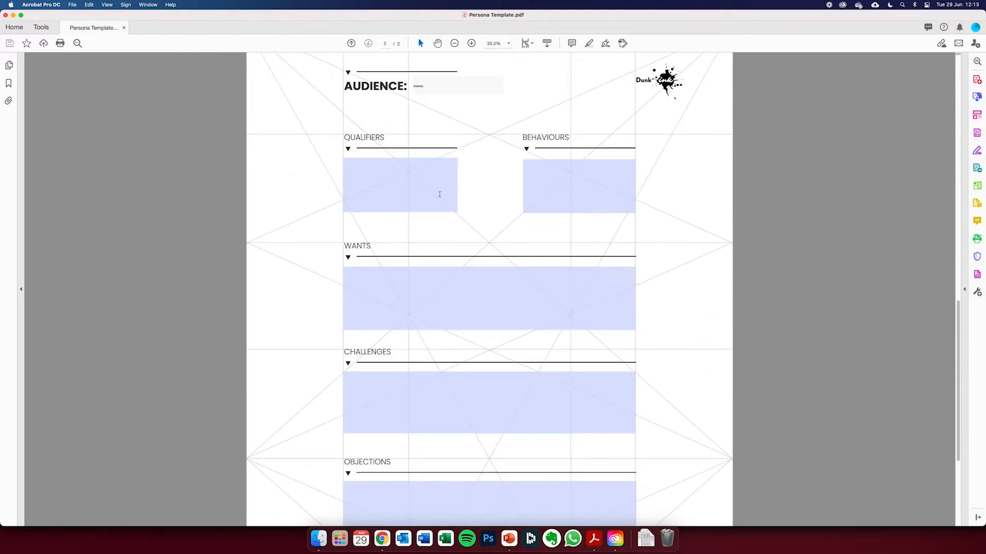
pyautogui.scroll(5, 440, 194)
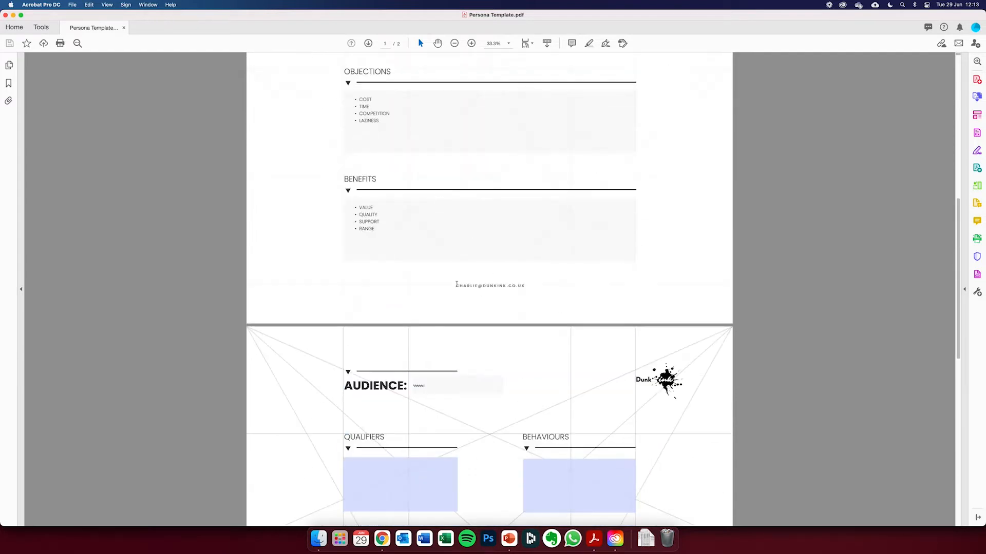
pyautogui.click(532, 286)
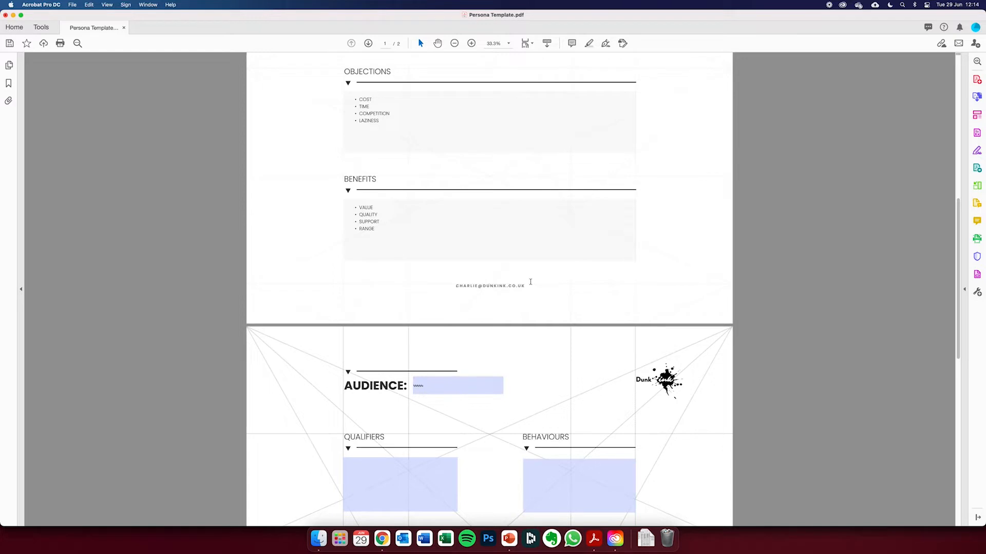
# - Examine the example persona on page 1, highlighting the NEW CUSTOMER audience title and the Qualifiers list
pyautogui.scroll(1, 531, 282)
pyautogui.scroll(-8, 529, 281)
pyautogui.scroll(2, 447, 209)
pyautogui.moveTo(405, 121); pyautogui.dragTo(505, 113)
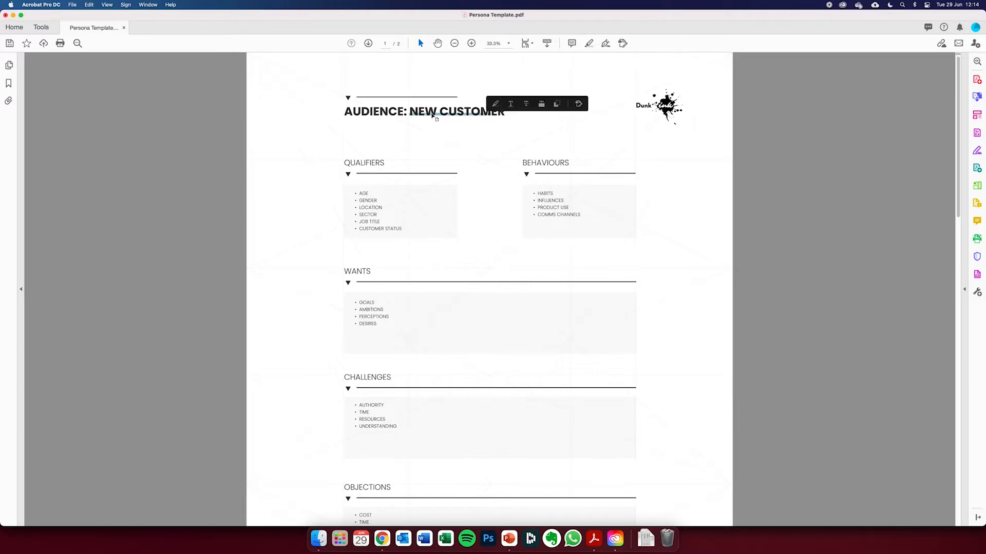
pyautogui.click(424, 112)
pyautogui.moveTo(408, 114); pyautogui.dragTo(480, 113)
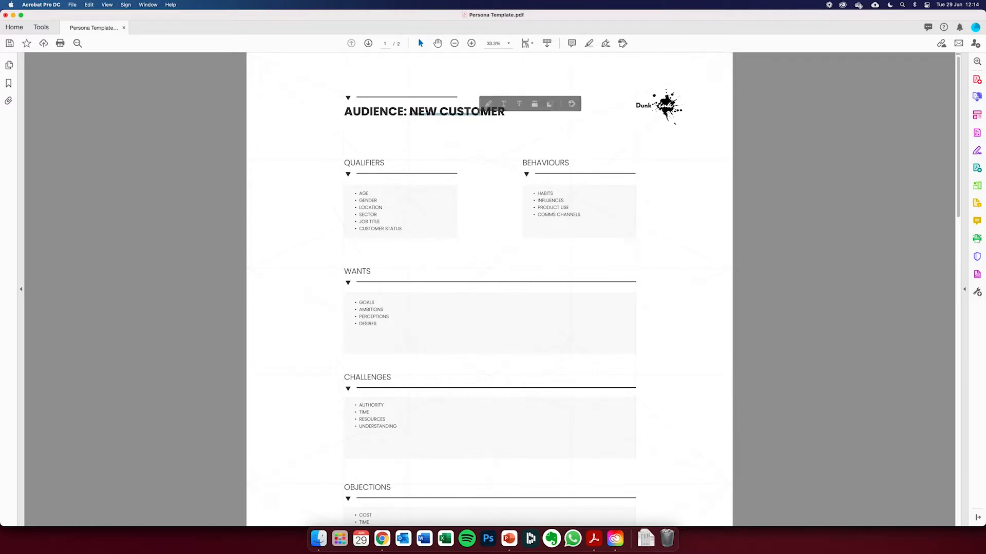
pyautogui.moveTo(358, 193); pyautogui.dragTo(403, 229)
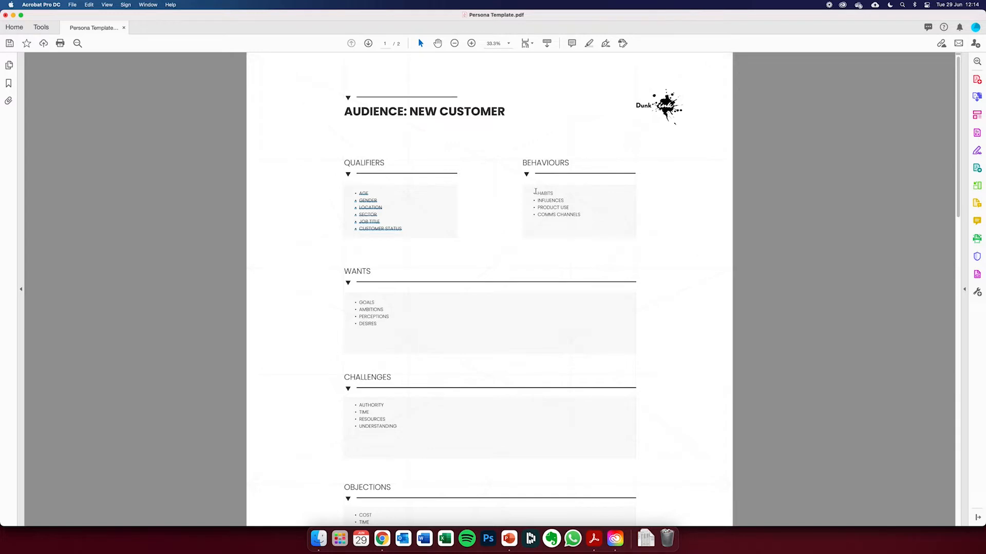
# - Review the Wants, Challenges, Objections and Benefits sections of the example persona, highlighting their bullet lists
pyautogui.scroll(-5, 535, 192)
pyautogui.moveTo(358, 189); pyautogui.dragTo(378, 206)
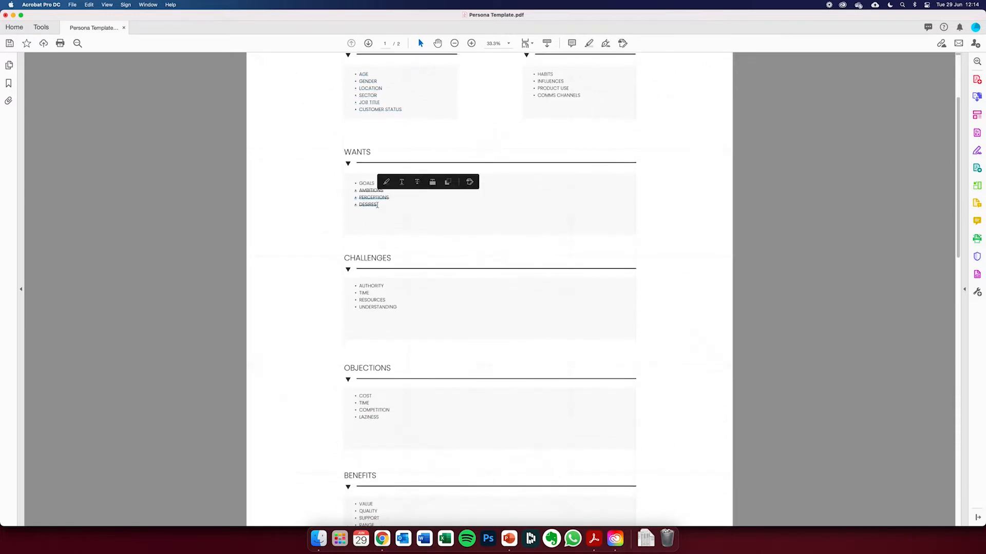
pyautogui.moveTo(358, 286); pyautogui.dragTo(382, 304)
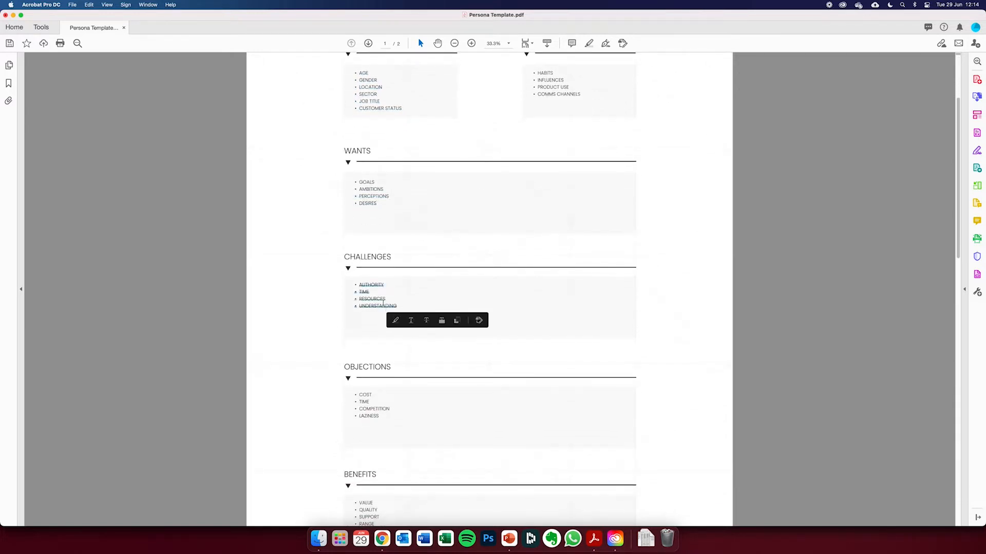
pyautogui.scroll(-1, 382, 308)
pyautogui.moveTo(356, 375); pyautogui.dragTo(403, 409)
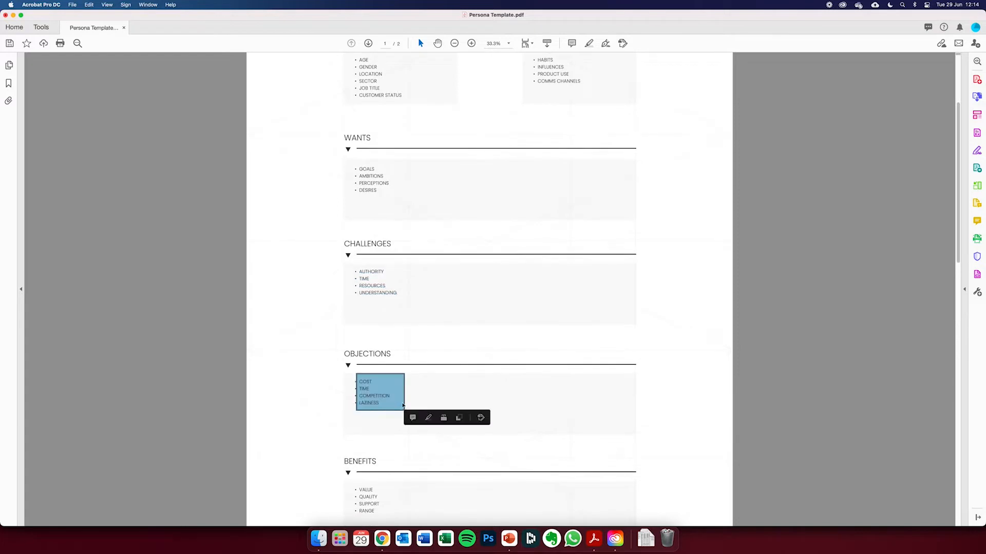
pyautogui.scroll(-1, 401, 395)
pyautogui.scroll(-5, 382, 365)
pyautogui.moveTo(353, 346); pyautogui.dragTo(396, 377)
pyautogui.click(397, 377)
pyautogui.click(396, 377)
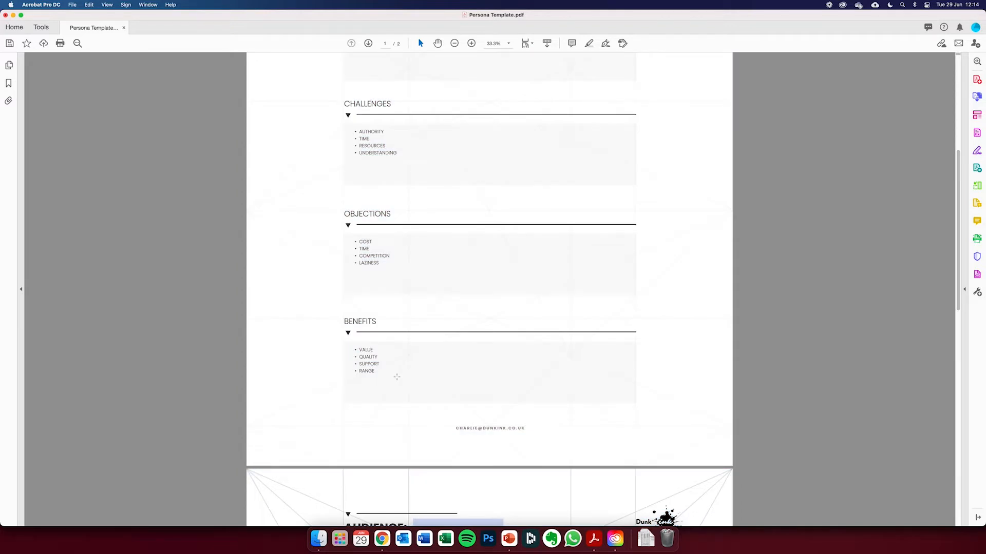
pyautogui.scroll(10, 397, 377)
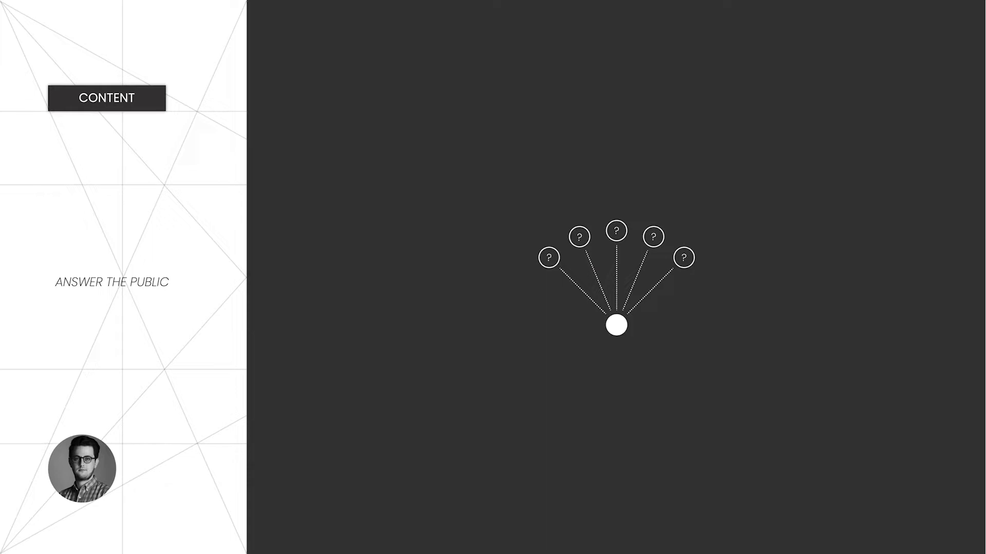
# - Exit the slide show at the Answer the Public slide and switch to the answerthepublic.com search page in Chrome
pyautogui.press('Escape')
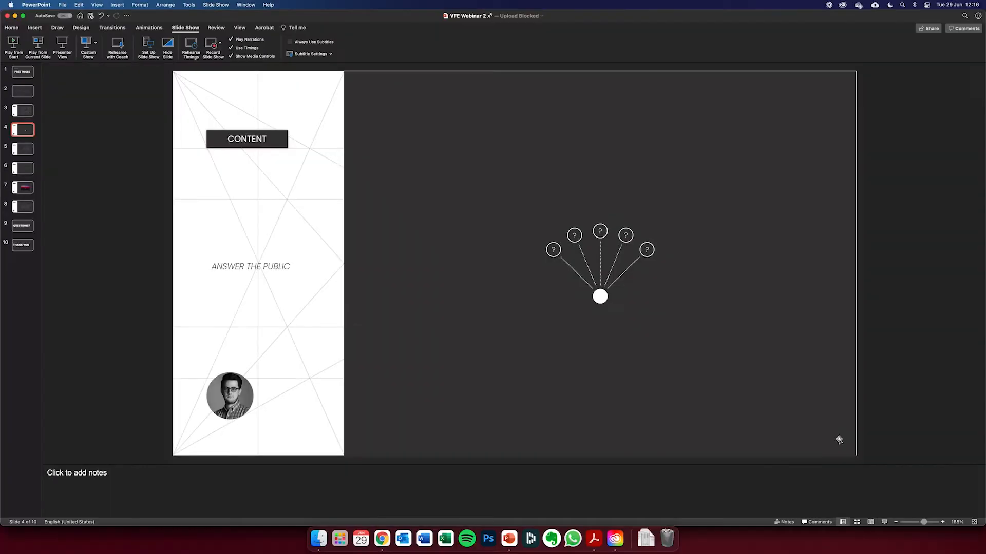
pyautogui.click(382, 539)
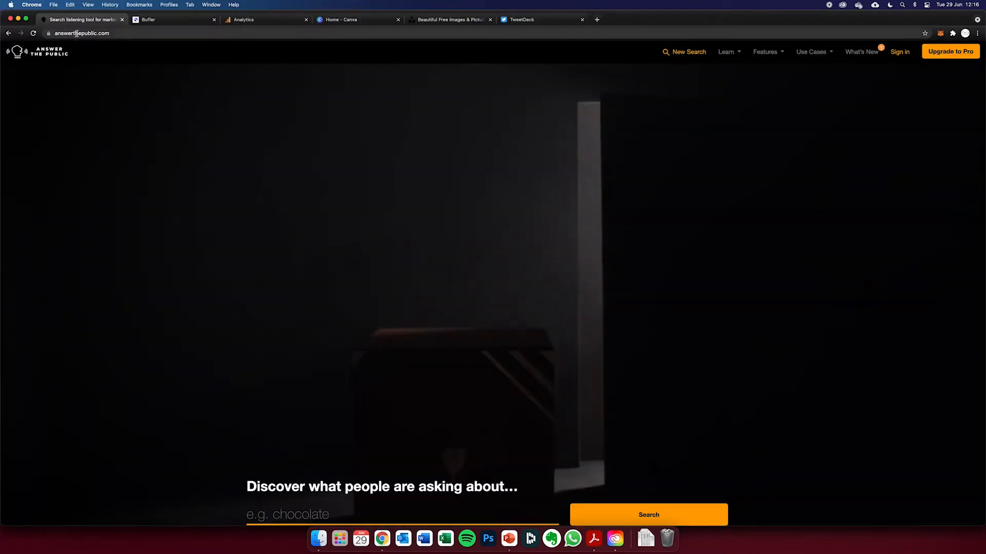
pyautogui.scroll(-4, 228, 136)
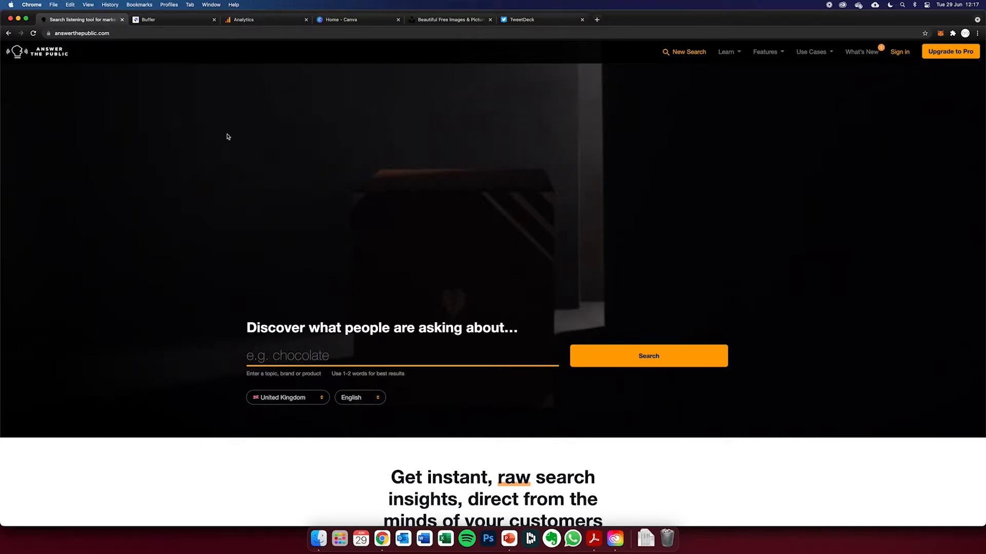
# - Search AnswerThePublic for the topic "chocolate" with United Kingdom and English as region and language
pyautogui.click(286, 356)
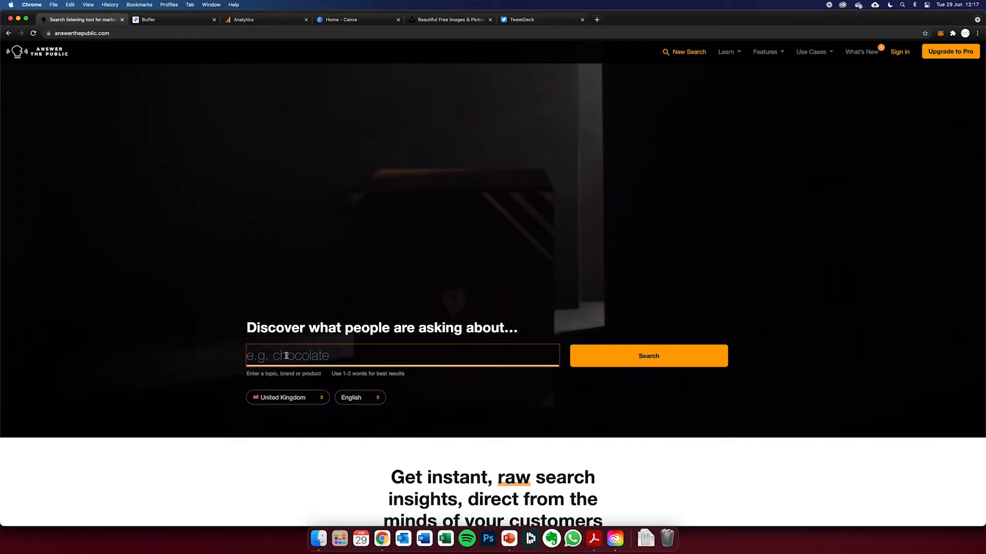
pyautogui.write('chocolate')
pyautogui.click(688, 355)
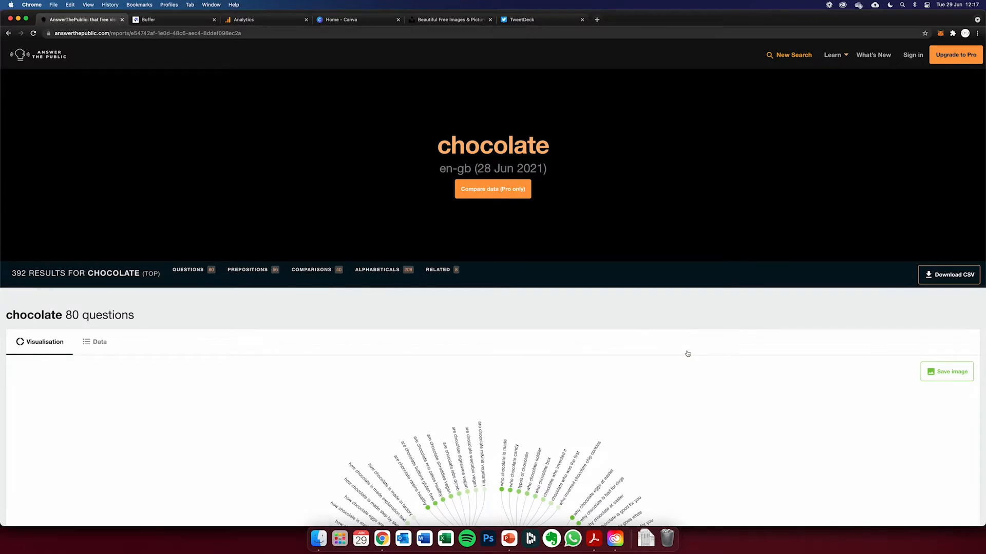
# - Examine the chocolate report's questions wheel, followed by its prepositions, comparisons and alphabeticals sections
pyautogui.scroll(-5, 576, 341)
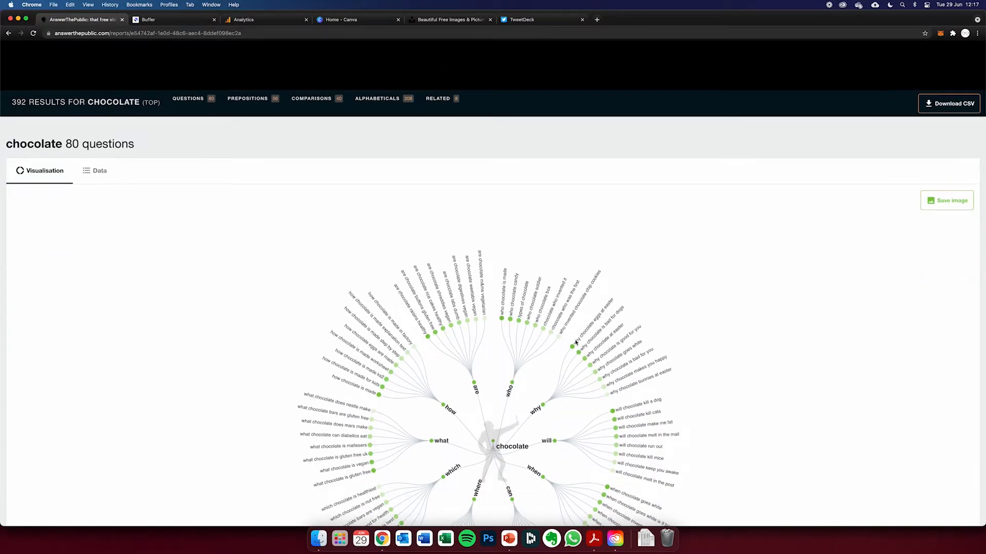
pyautogui.scroll(-1, 576, 343)
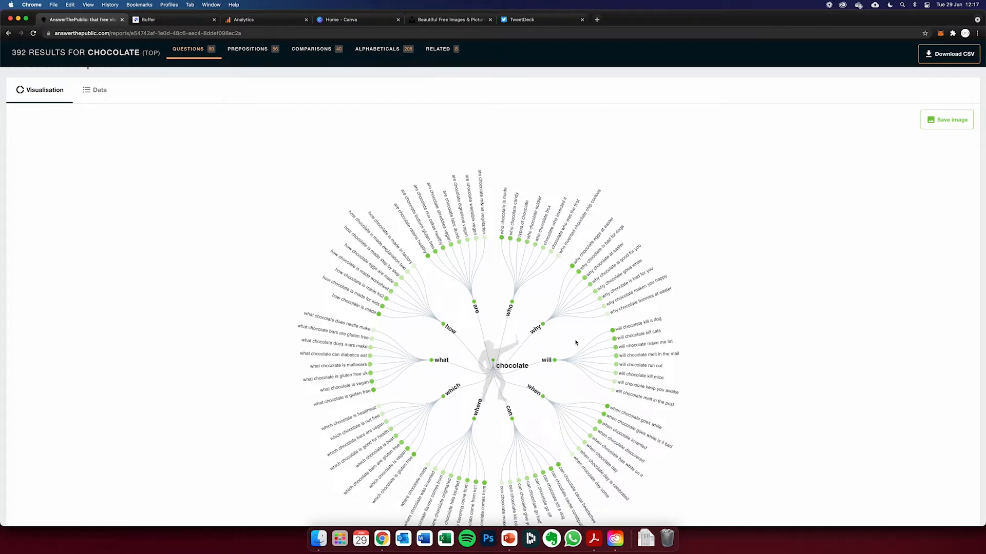
pyautogui.scroll(1, 576, 343)
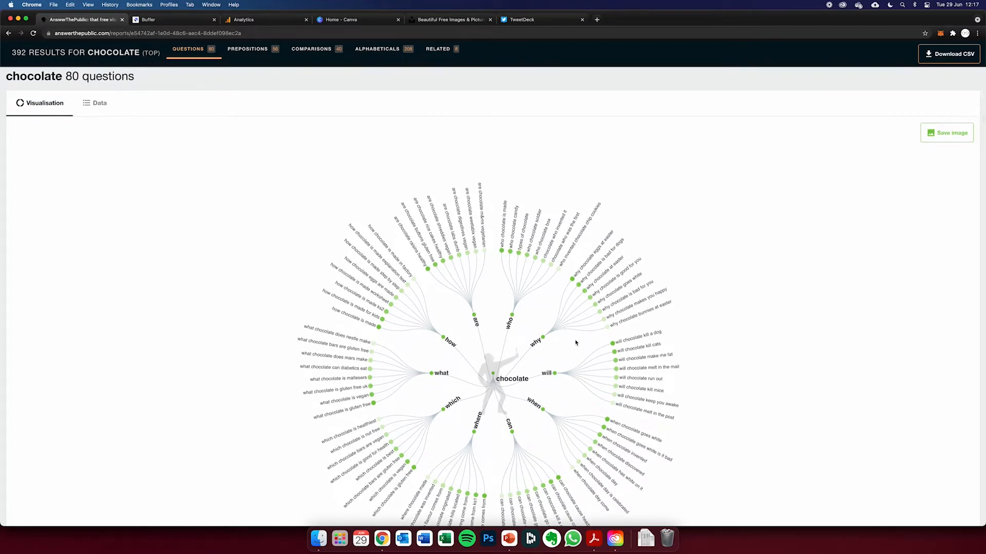
pyautogui.scroll(-2, 576, 343)
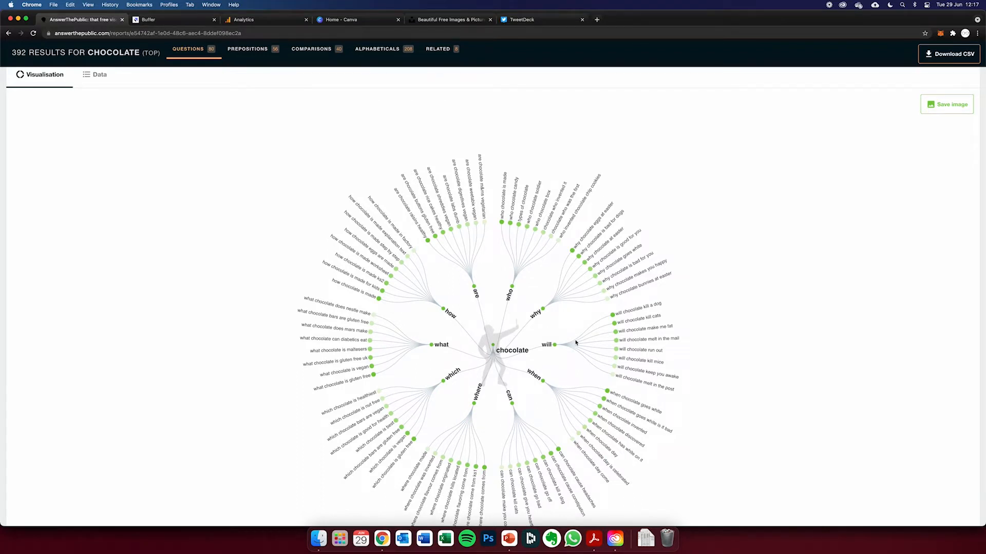
pyautogui.scroll(3, 576, 343)
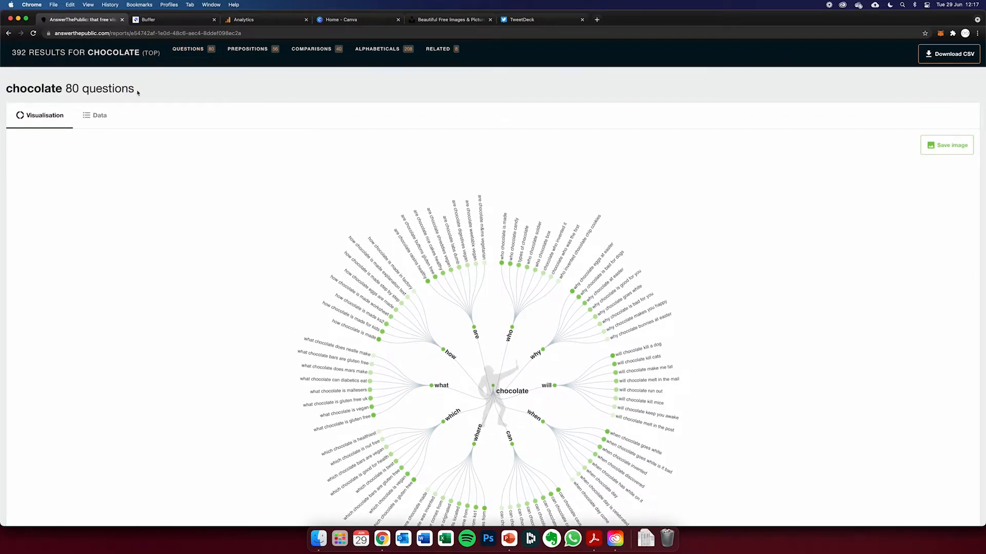
pyautogui.scroll(-10, 195, 216)
pyautogui.moveTo(66, 114); pyautogui.dragTo(163, 121)
pyautogui.scroll(-10, 178, 147)
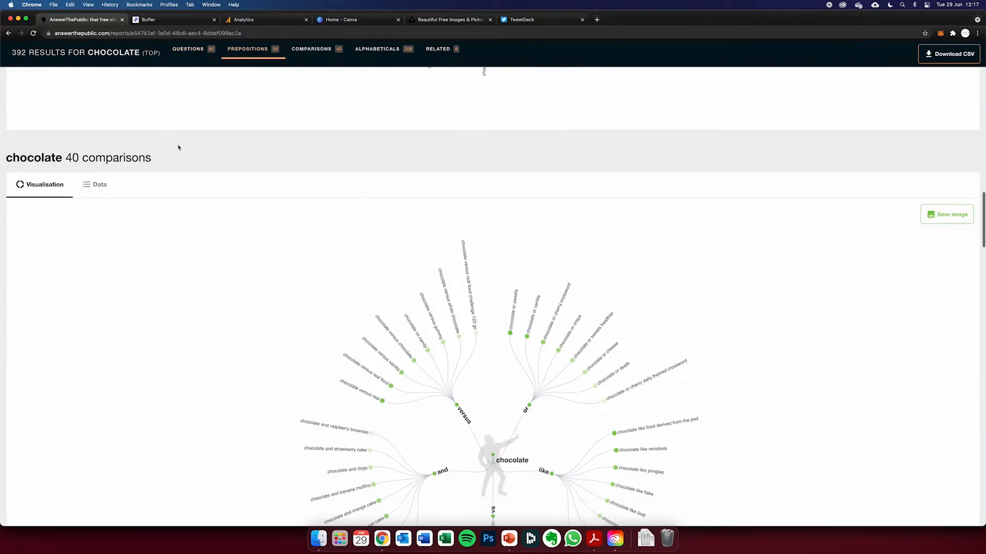
pyautogui.scroll(-10, 179, 148)
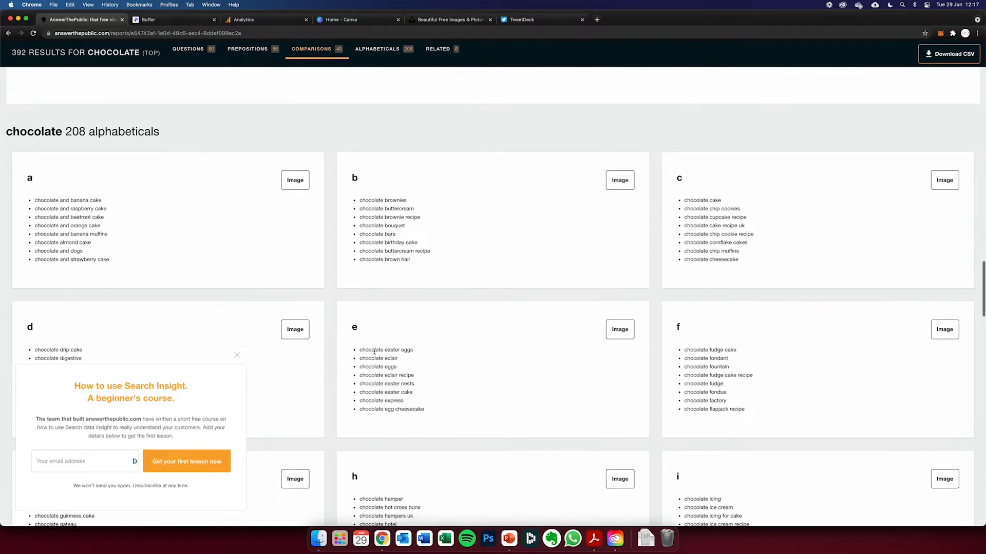
# - Return to the chocolate questions visualisation and dismiss the Search Insight beginner's course pop-up to examine the wheel
pyautogui.scroll(20, 374, 325)
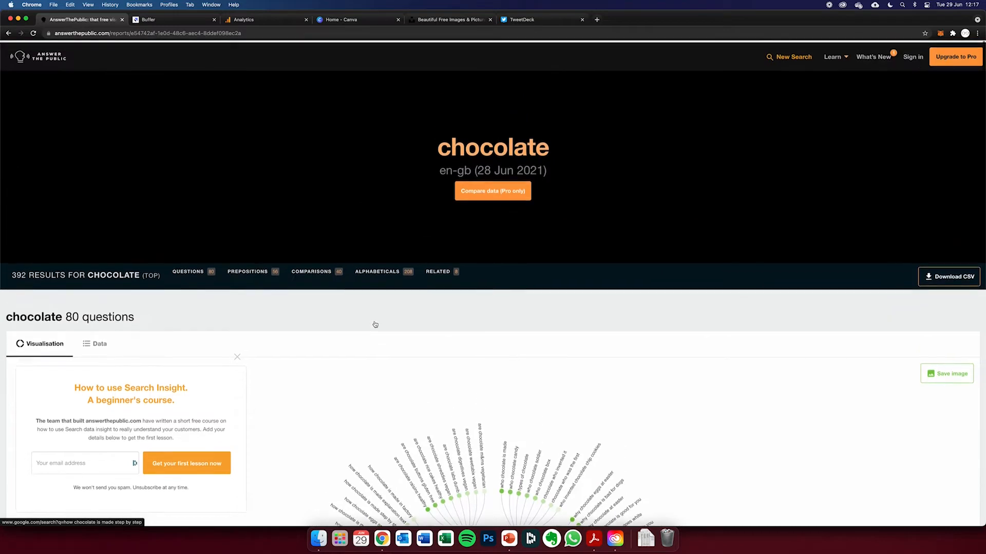
pyautogui.scroll(-4, 374, 324)
pyautogui.scroll(-1, 375, 325)
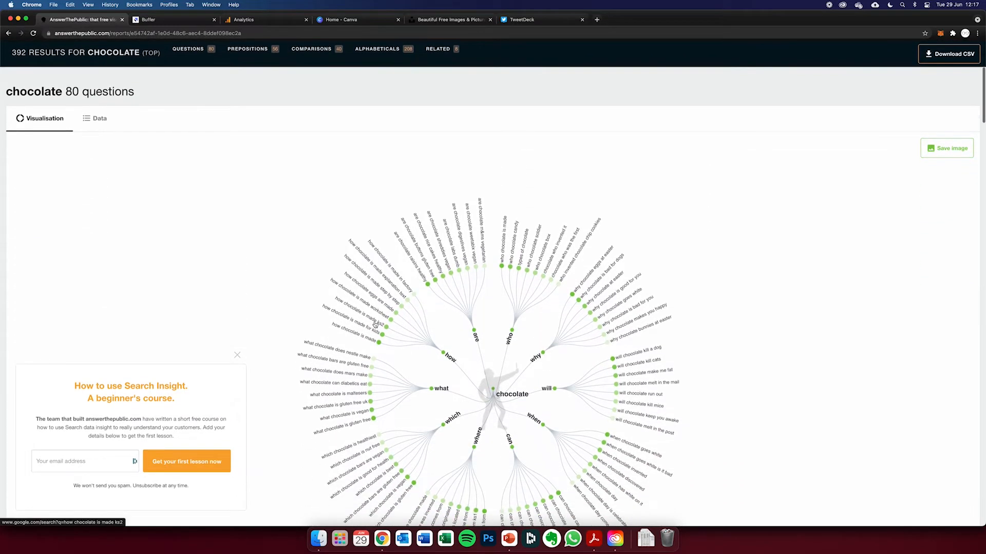
pyautogui.click(239, 358)
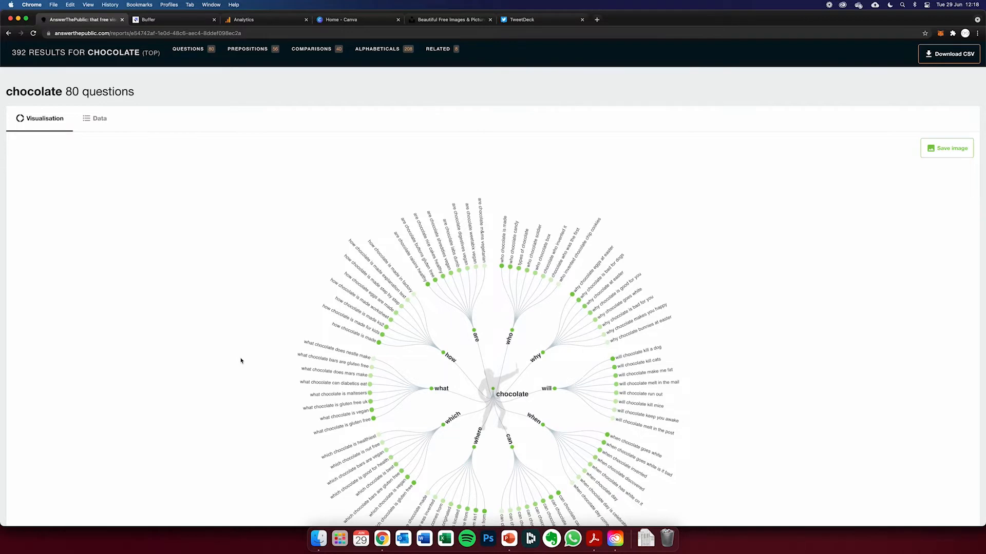
pyautogui.scroll(-1, 241, 360)
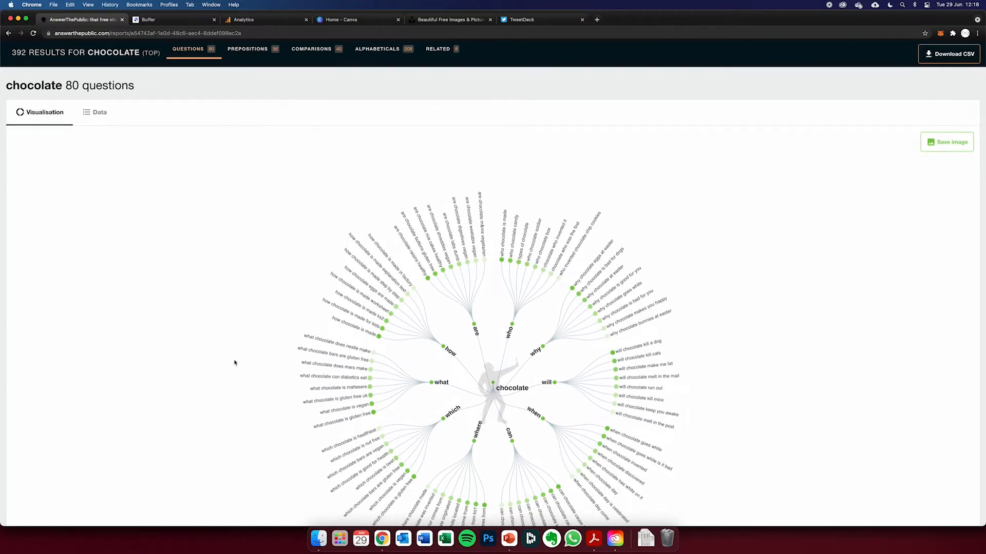
pyautogui.scroll(-2, 234, 363)
pyautogui.scroll(2, 234, 363)
pyautogui.scroll(-1, 235, 363)
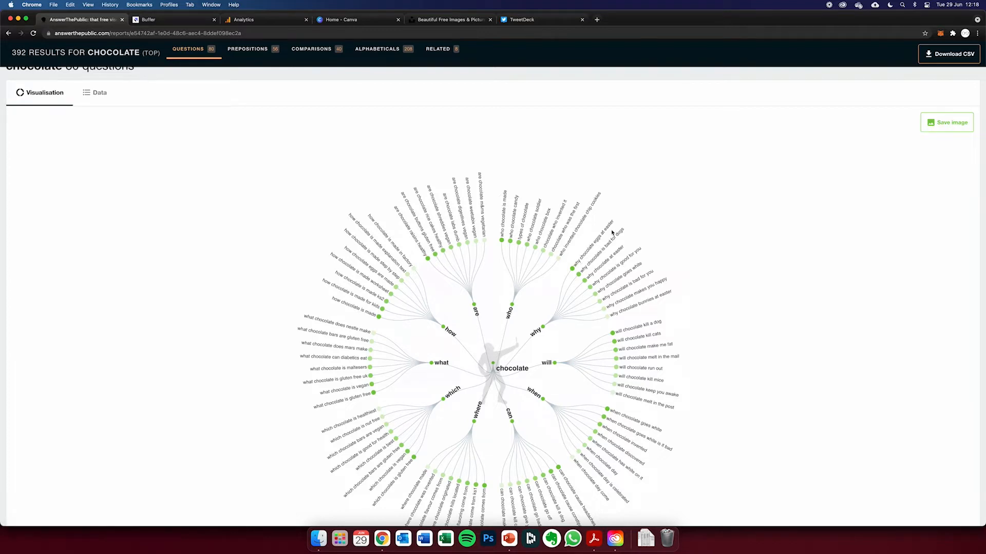
# - Examine the chocolate questions wheel and the prepositions wheel, continuing down to the start of the comparisons section
pyautogui.scroll(-2, 652, 288)
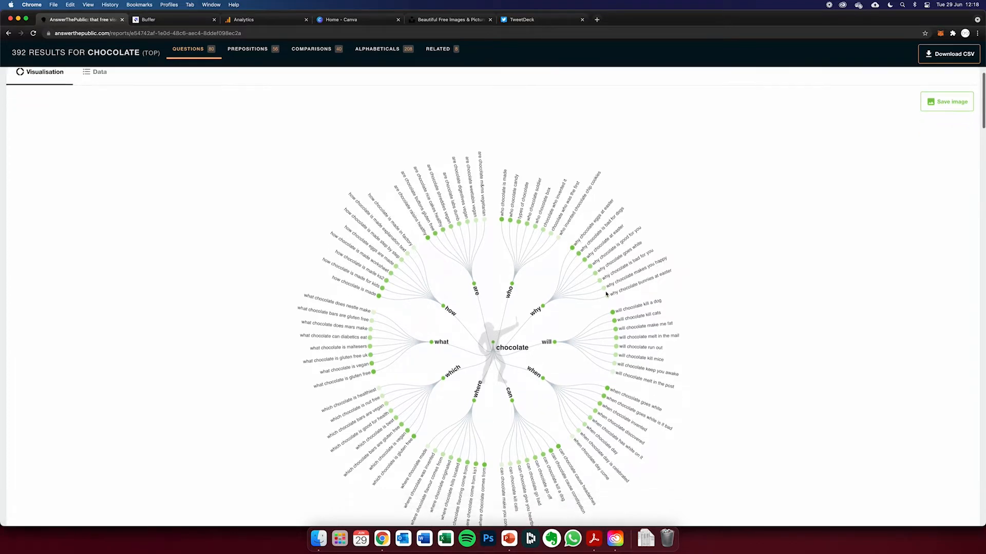
pyautogui.scroll(-1, 515, 368)
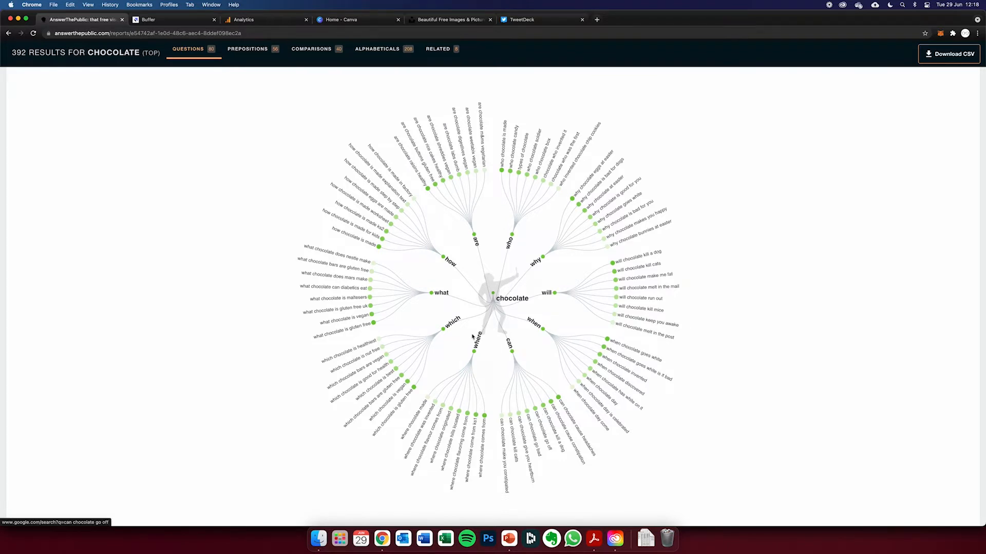
pyautogui.scroll(1, 462, 331)
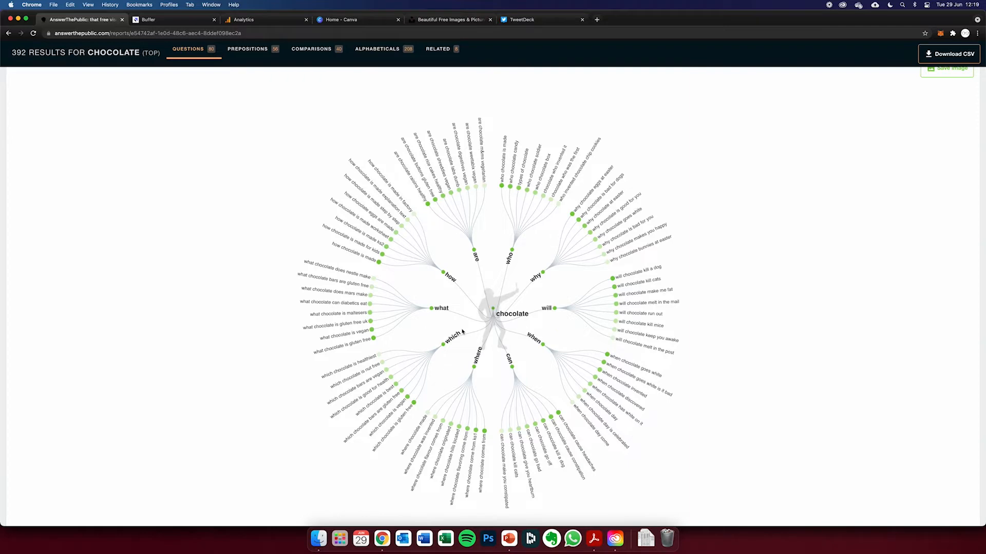
pyautogui.scroll(-10, 458, 280)
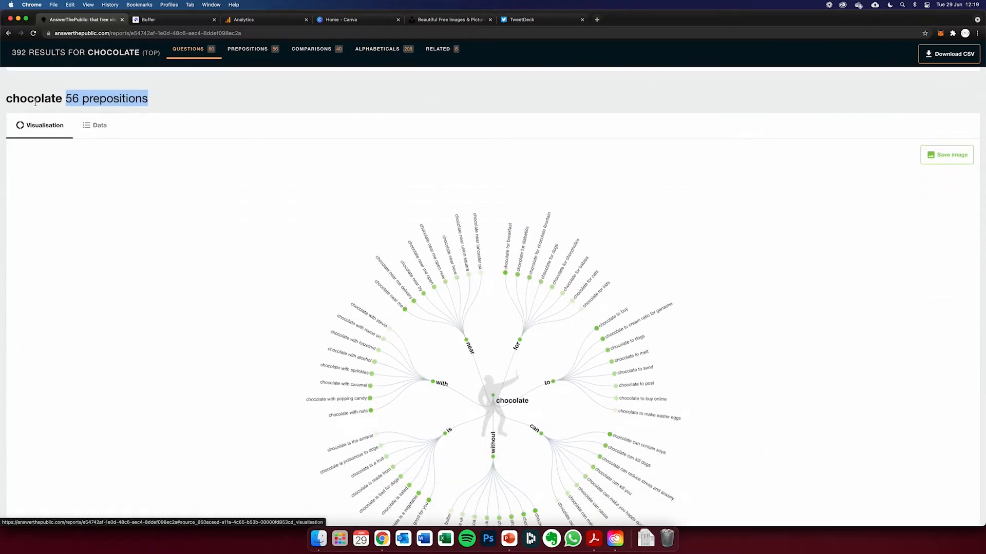
pyautogui.scroll(-1, 386, 274)
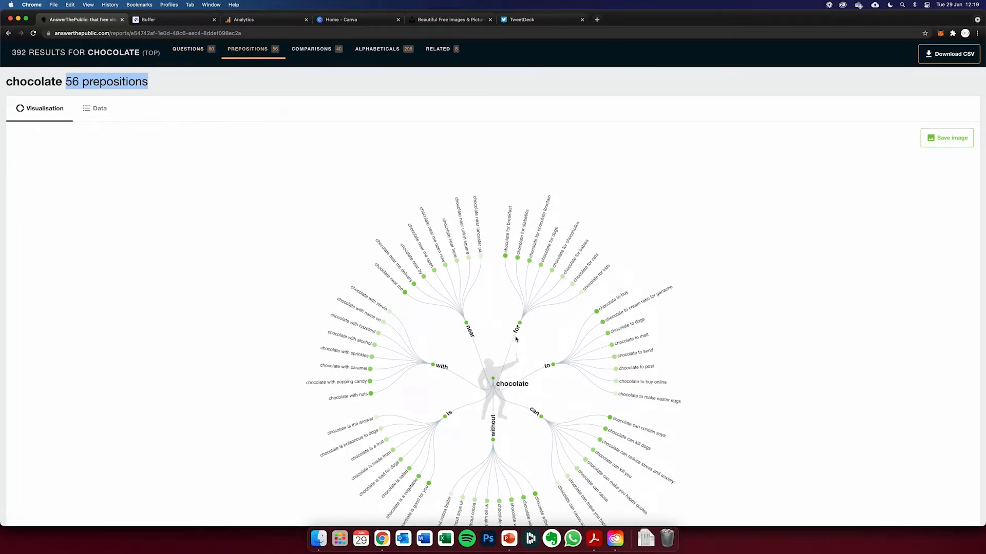
pyautogui.scroll(-3, 502, 422)
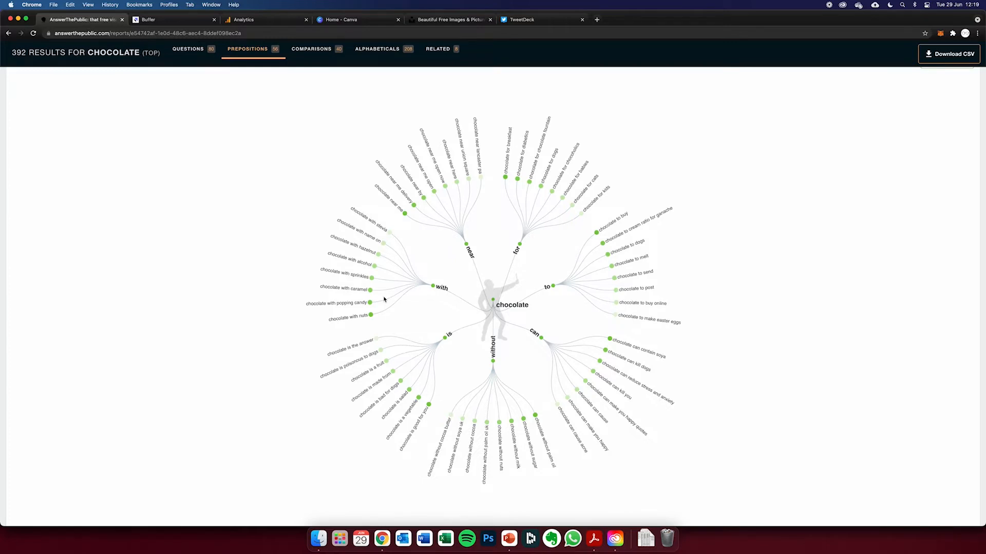
pyautogui.scroll(-5, 380, 308)
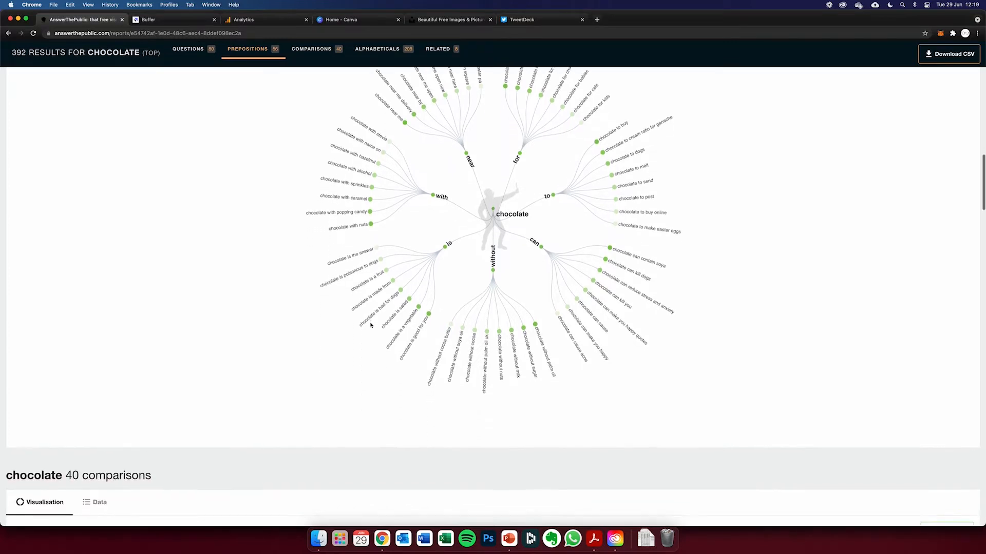
pyautogui.scroll(-6, 370, 325)
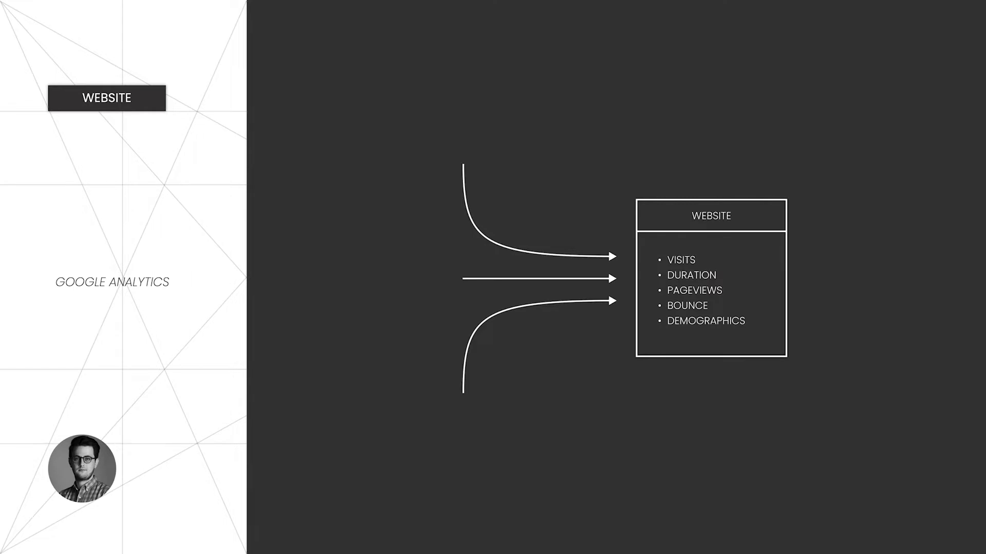
# - Exit the slide show at the Google Analytics slide, switch to Google Analytics in Chrome and open the Audience Overview report
pyautogui.press('Escape')
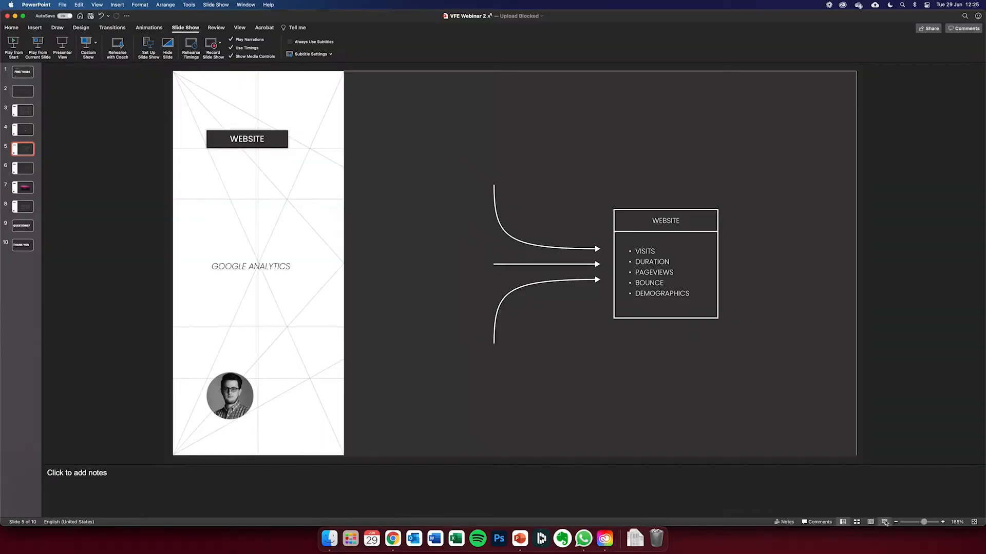
pyautogui.click(397, 545)
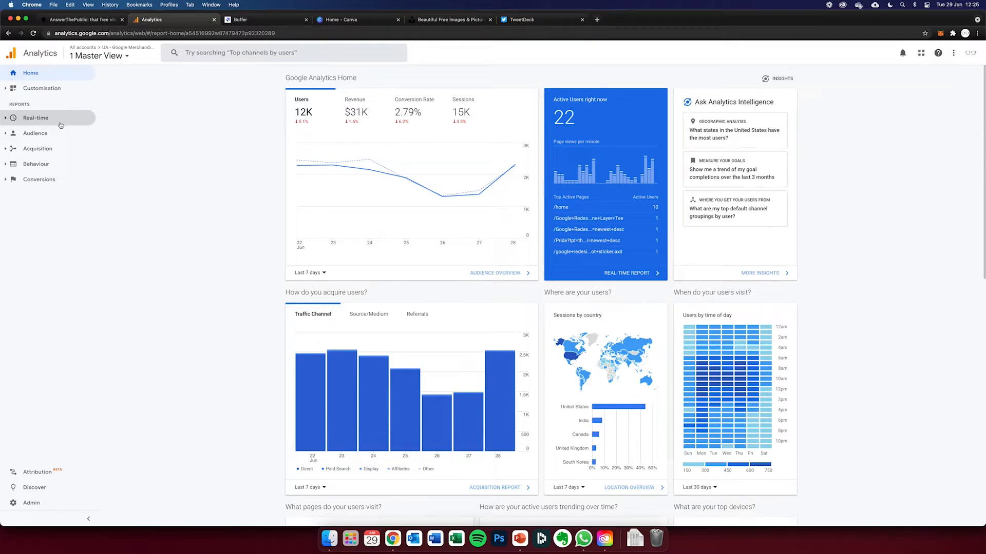
pyautogui.click(49, 135)
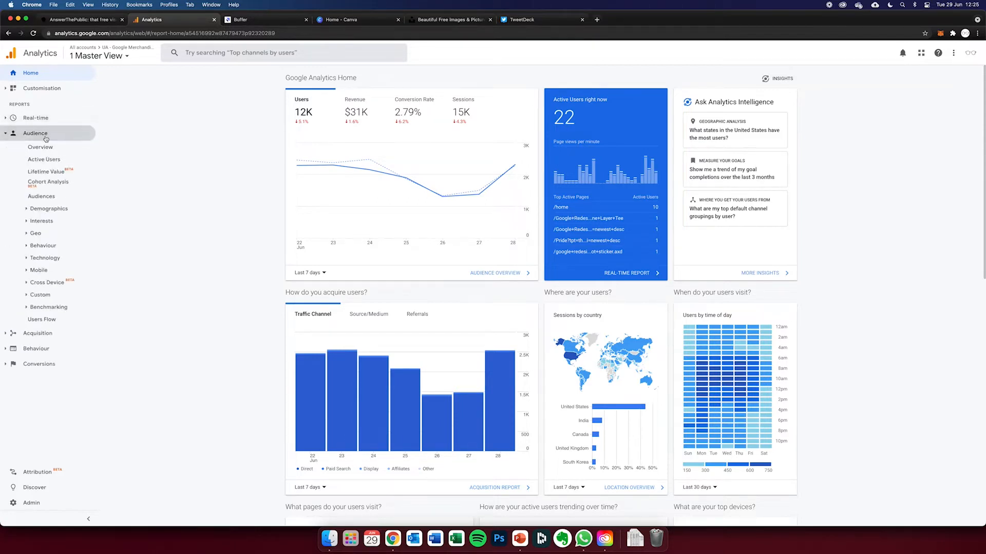
pyautogui.click(46, 147)
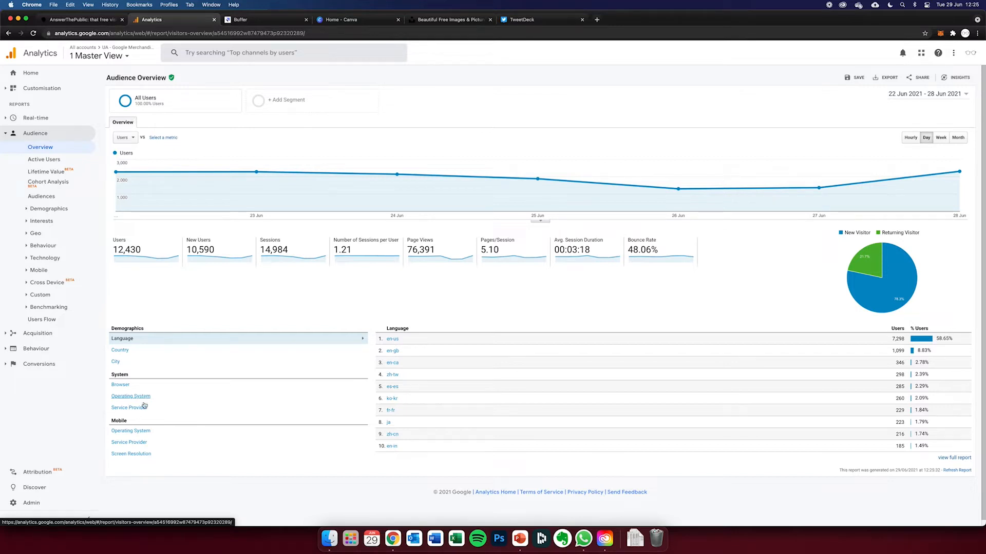
# - Show the audience breakdown by mobile operating system, and open the Behaviour Overview report
pyautogui.click(134, 432)
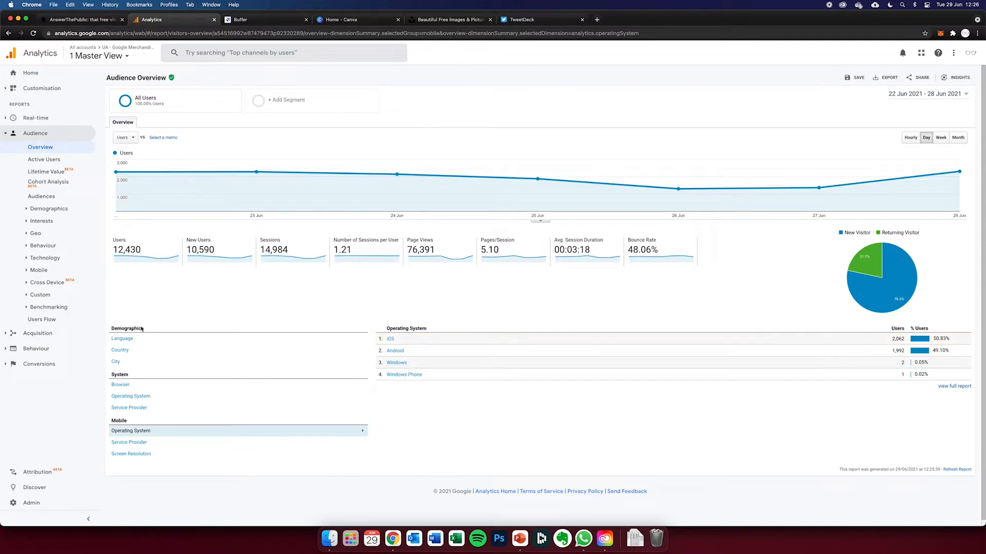
pyautogui.click(37, 348)
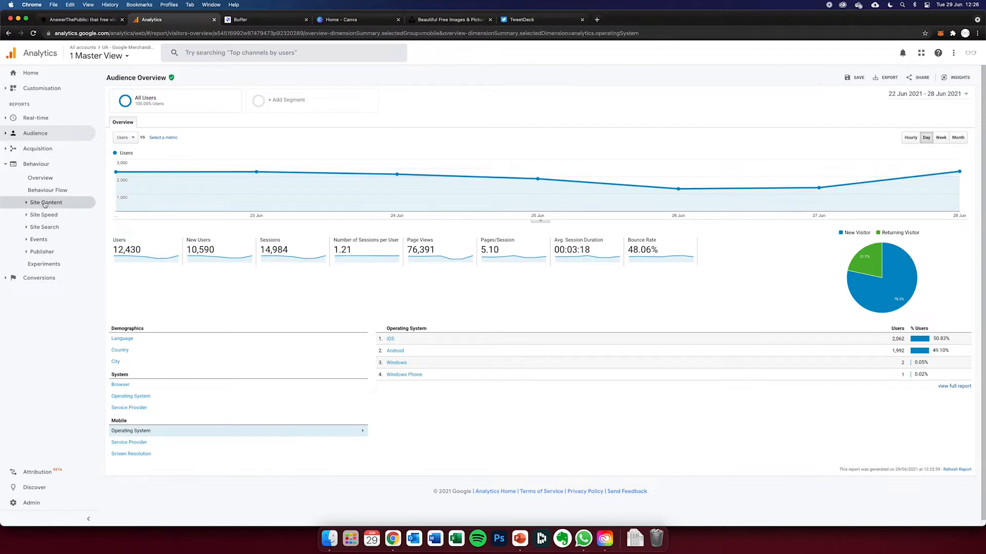
pyautogui.click(43, 179)
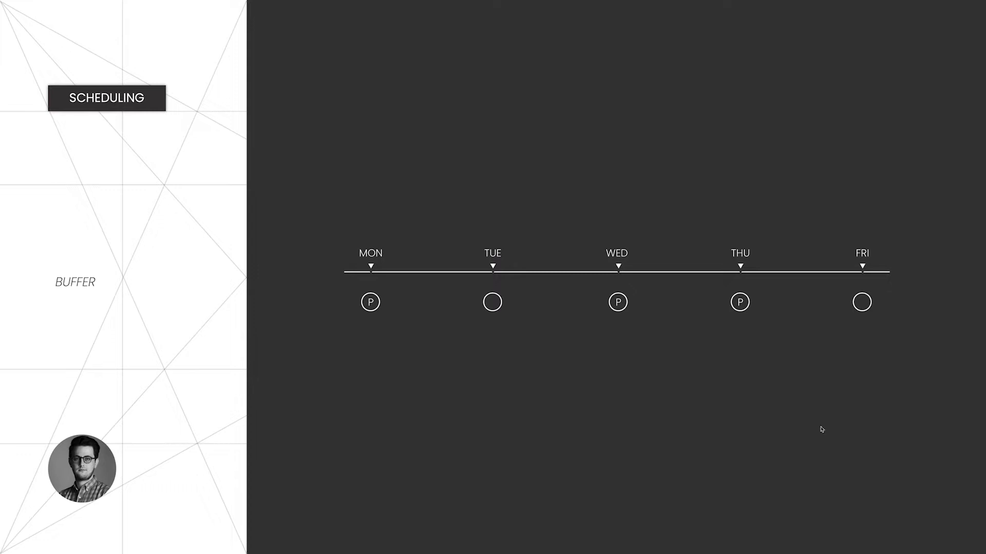
# - Exit the slide show at the Buffer slide, switch to Buffer in Chrome and open the account's Channels settings
pyautogui.press('Escape')
pyautogui.click(366, 544)
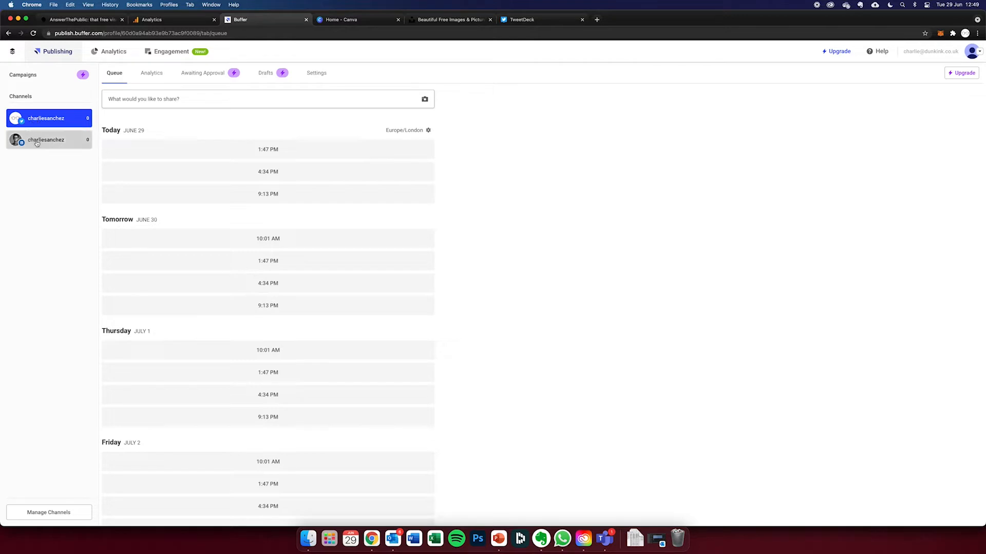
pyautogui.click(971, 52)
pyautogui.click(929, 101)
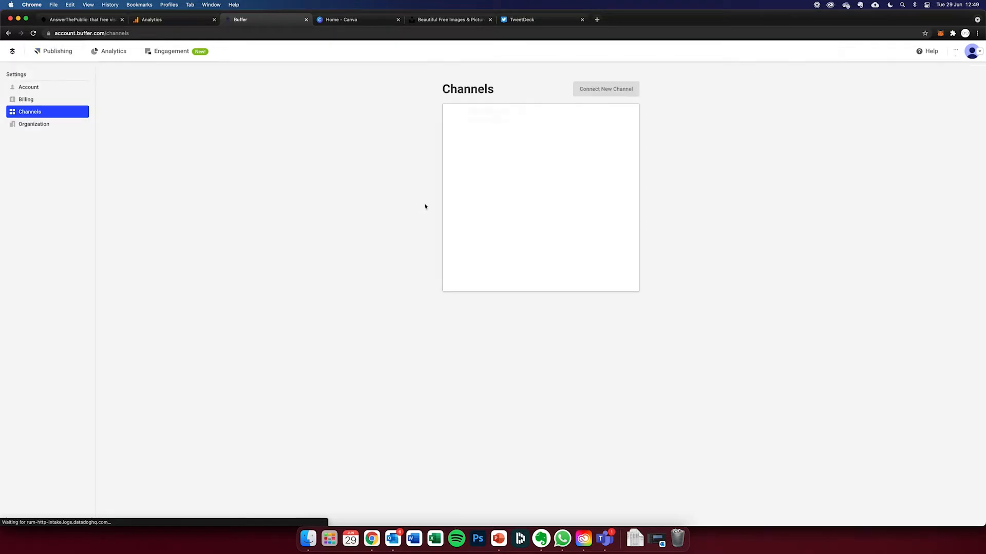
# - View the channel types that can be connected, and return to the publishing queue of the Twitter profile
pyautogui.click(609, 90)
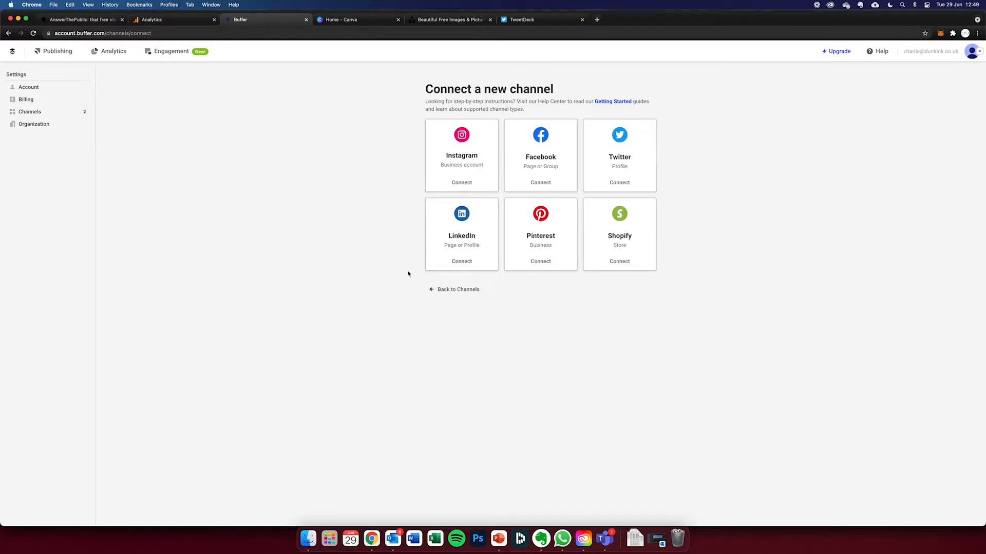
pyautogui.click(448, 290)
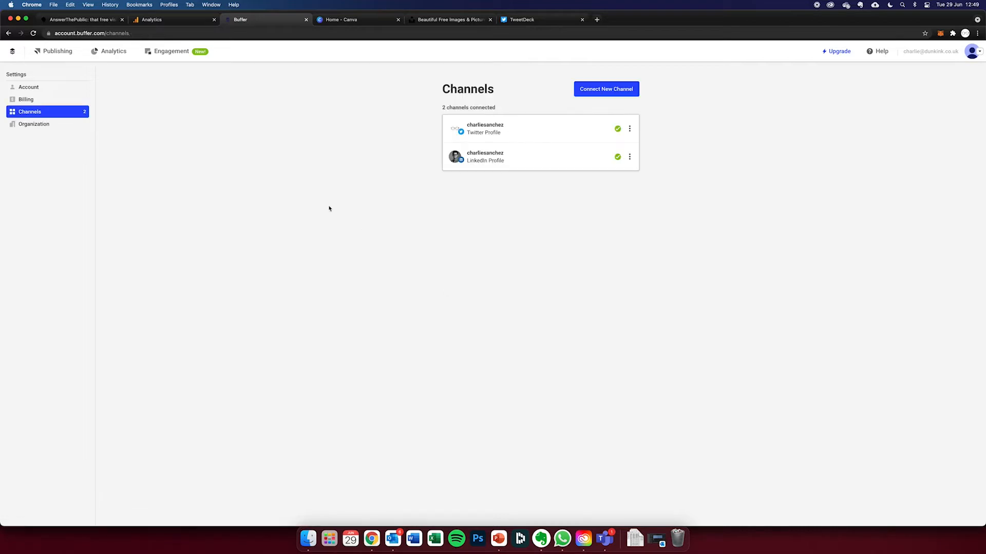
pyautogui.click(42, 54)
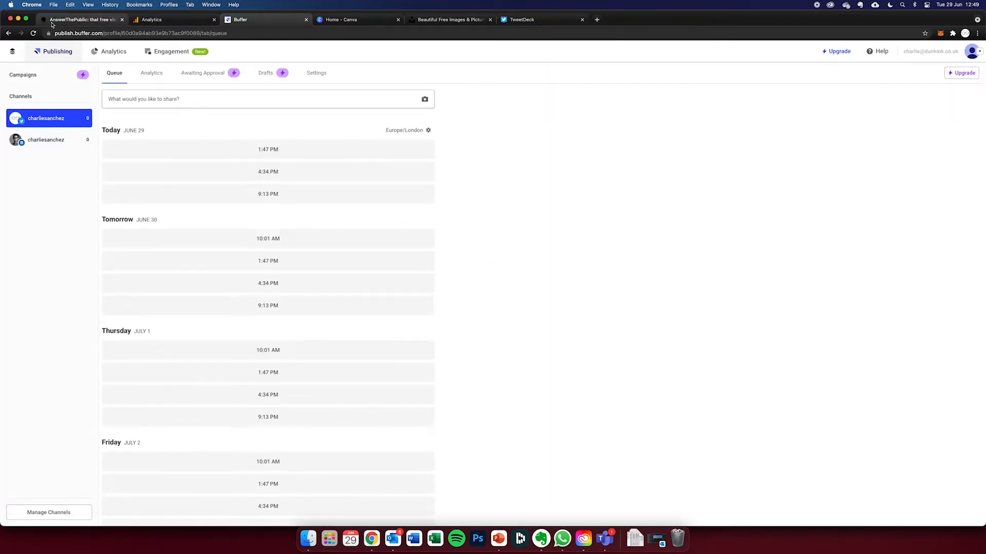
# - Create a new post for the Twitter profile with the text "this is my test message"
pyautogui.click(153, 96)
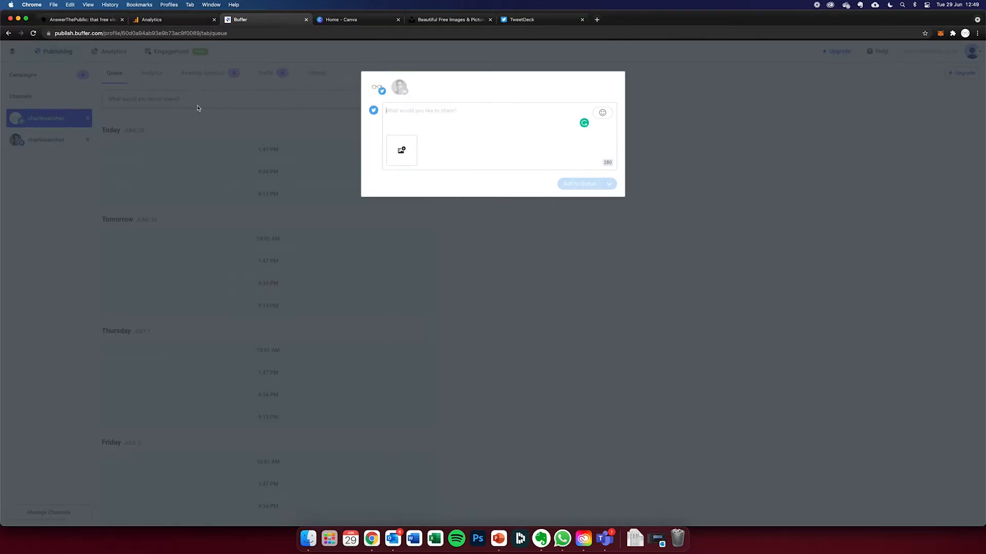
pyautogui.click(160, 105)
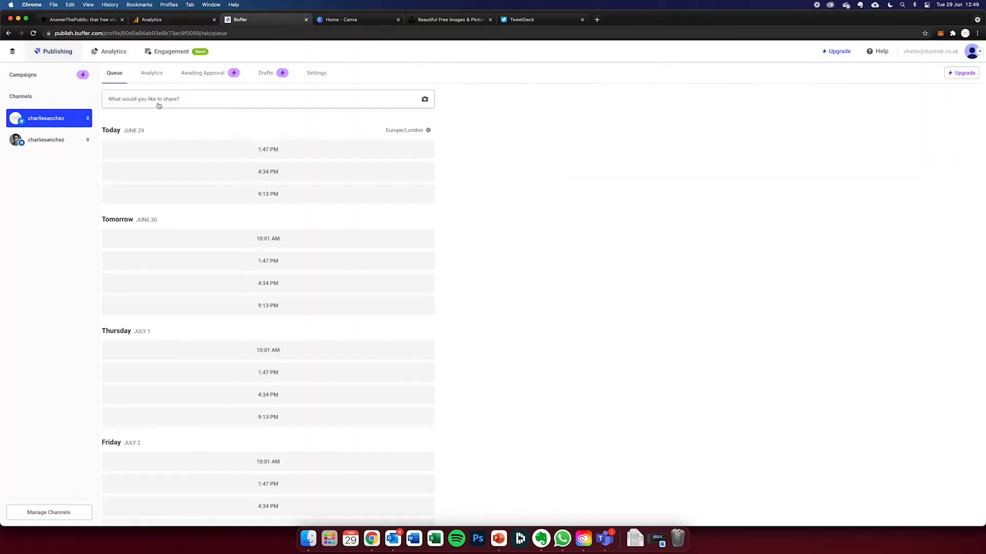
pyautogui.click(134, 104)
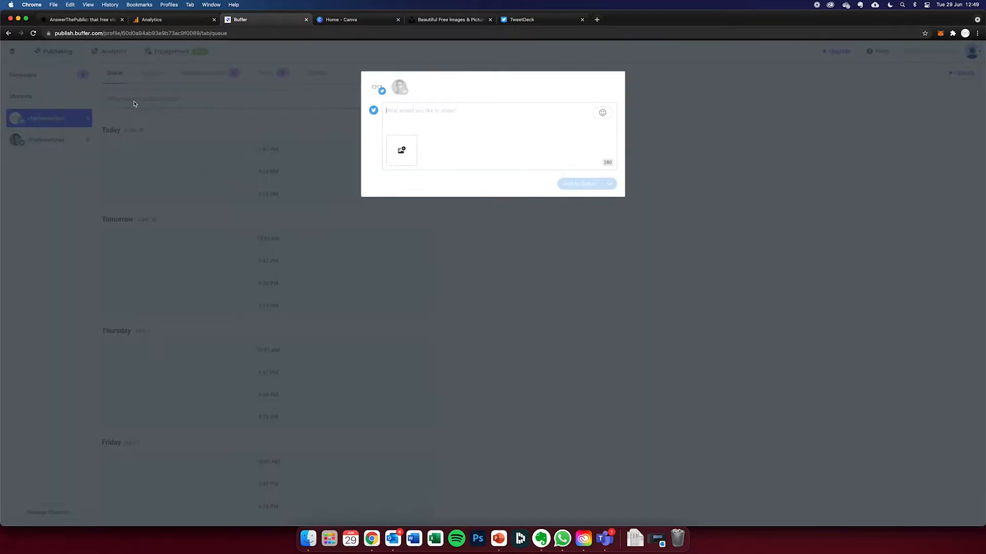
pyautogui.write('this is my test message')
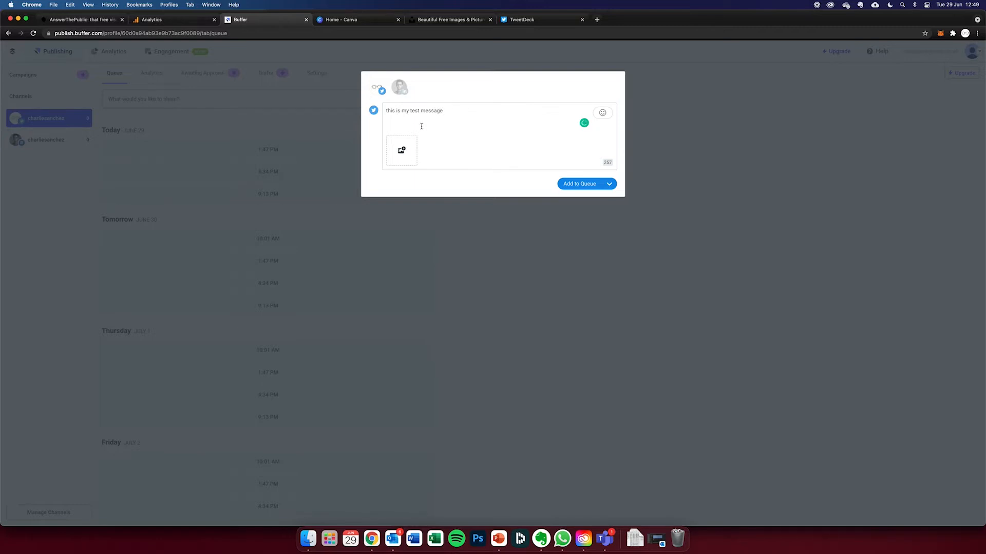
# - Add the LinkedIn profile to the post, and toggle the Twitter profile off and back on
pyautogui.click(403, 90)
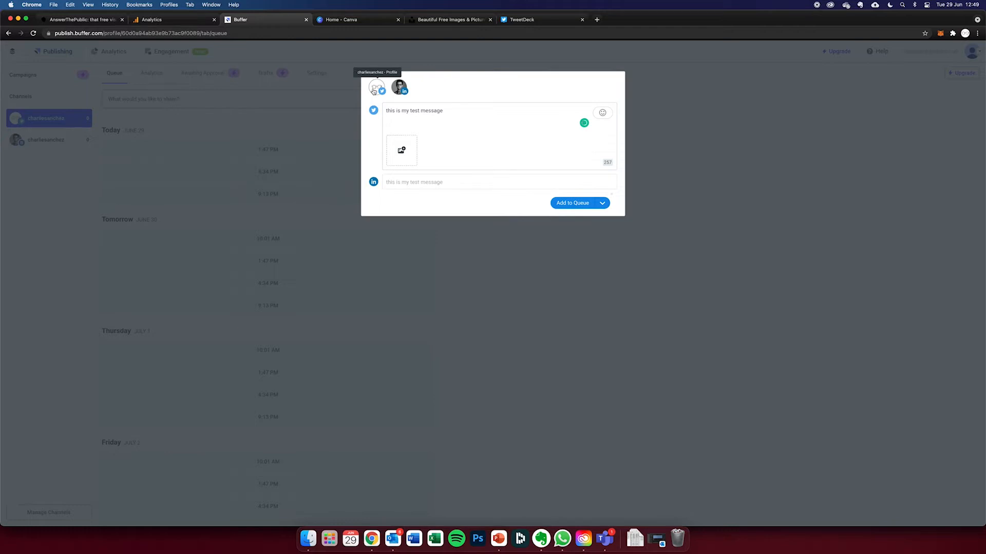
pyautogui.click(375, 90)
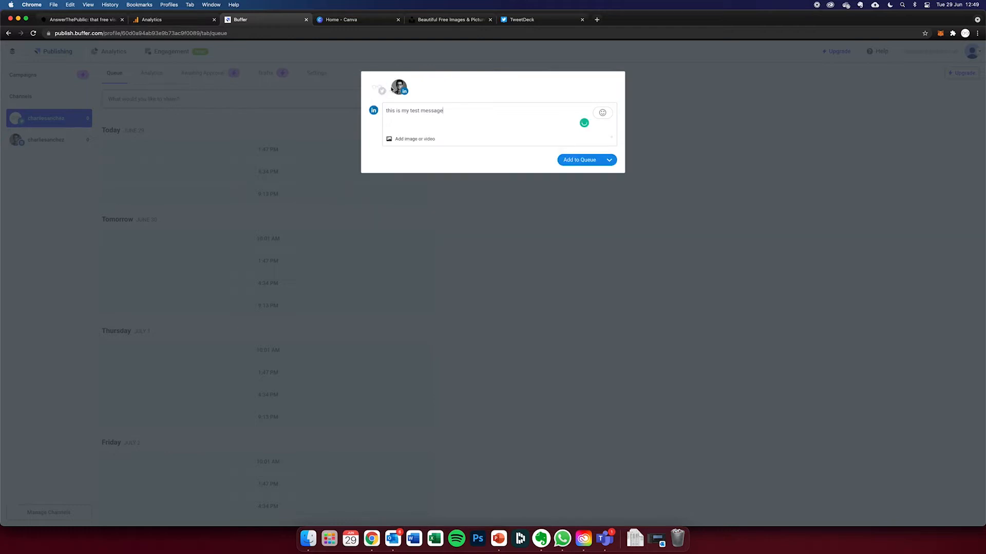
pyautogui.click(377, 90)
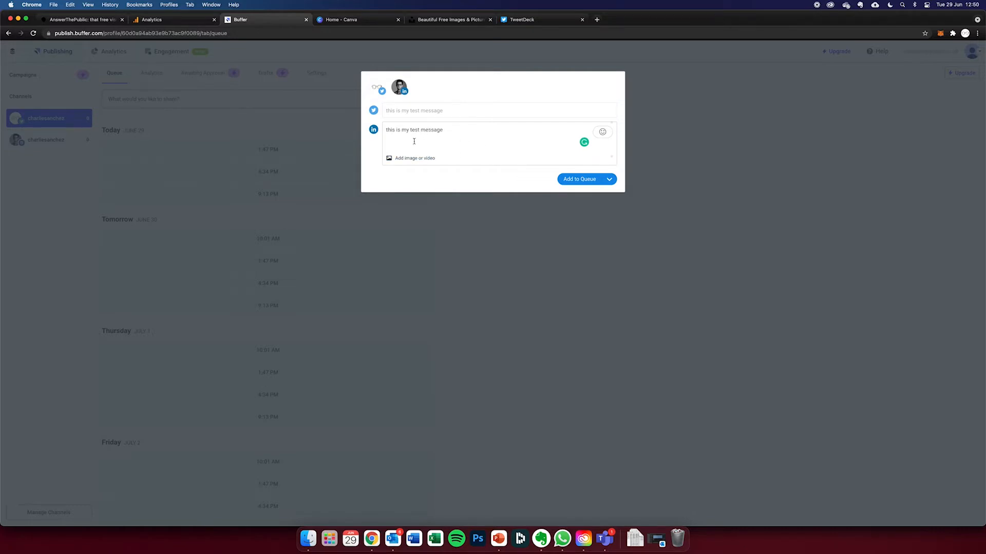
pyautogui.click(451, 112)
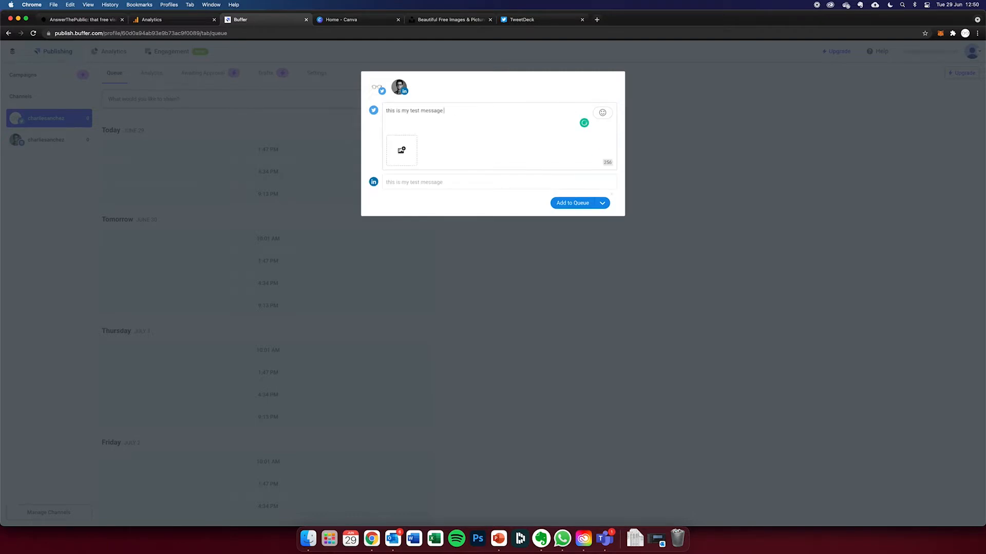
pyautogui.write('"')
pyautogui.press('BackSpace')
pyautogui.write('@')
pyautogui.write('goog')
pyautogui.write('ww')
pyautogui.write('w.')
pyautogui.write('google')
pyautogui.moveTo(471, 111)
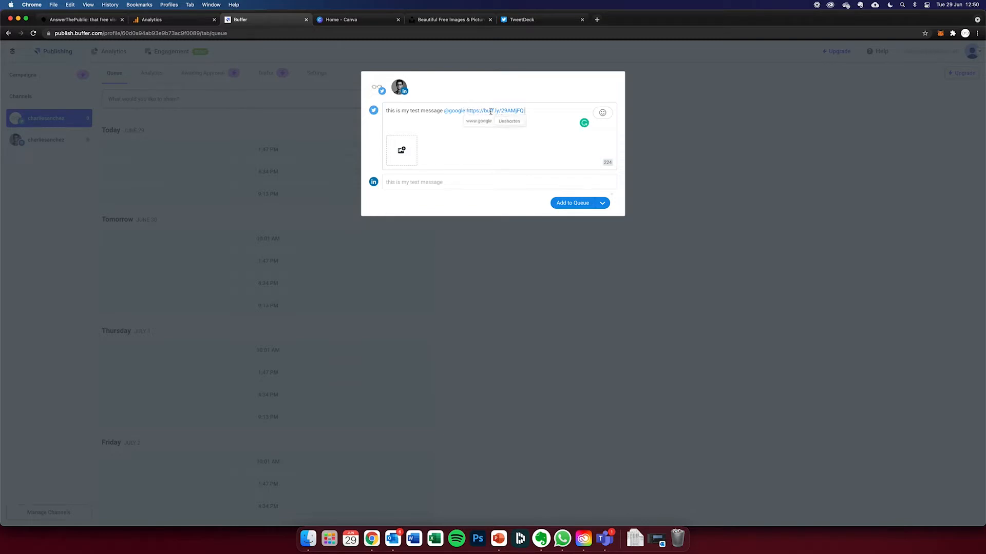
pyautogui.click(399, 87)
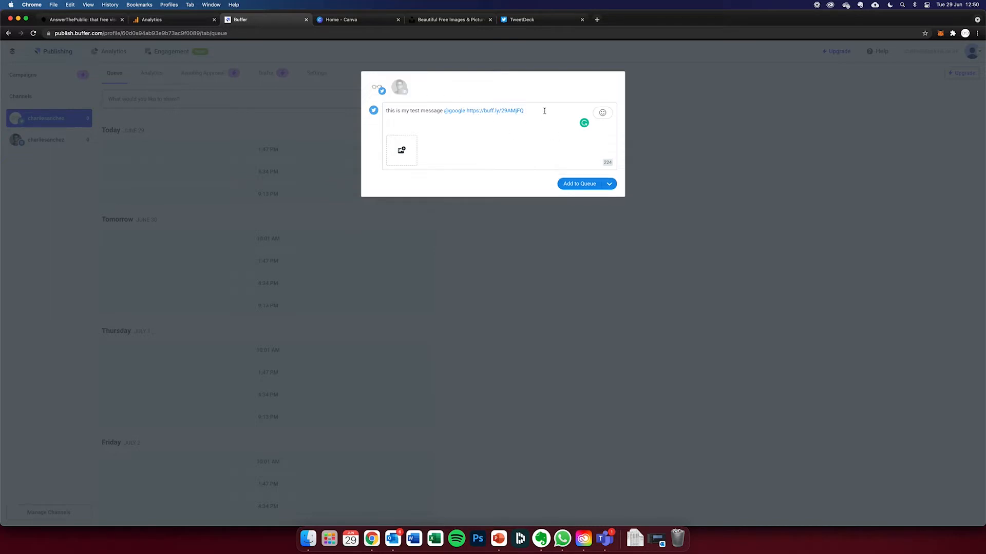
# - Unshorten the post's link, complete it with ".com" and attach the first suggested dragon image
pyautogui.moveTo(482, 113)
pyautogui.click(509, 121)
pyautogui.write('.com')
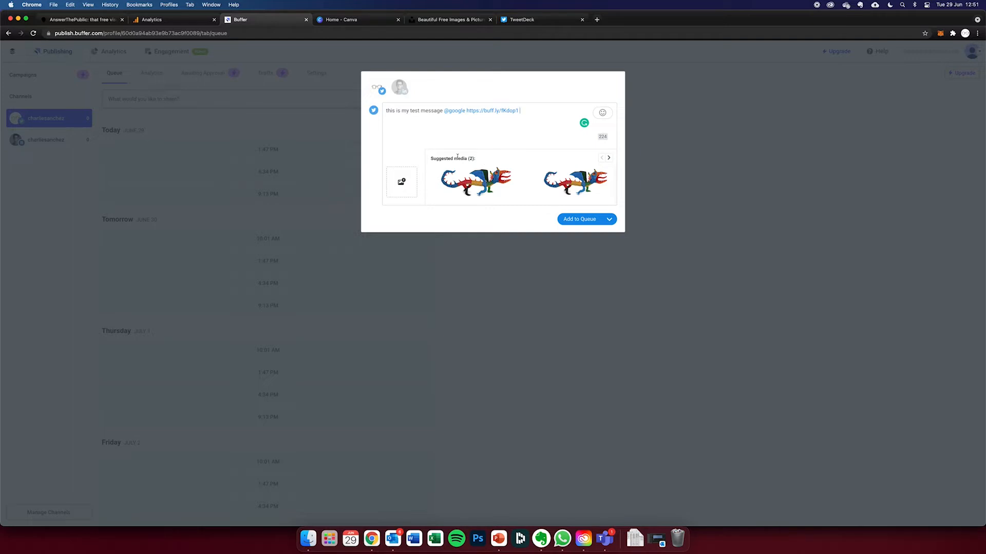
pyautogui.click(450, 174)
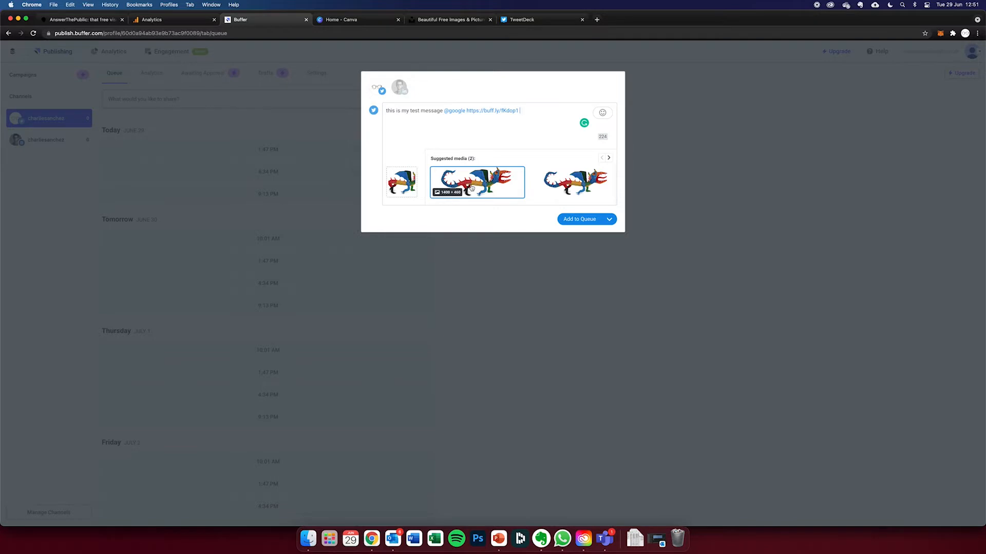
pyautogui.moveTo(470, 111)
pyautogui.moveTo(466, 111); pyautogui.dragTo(519, 111)
pyautogui.write('w')
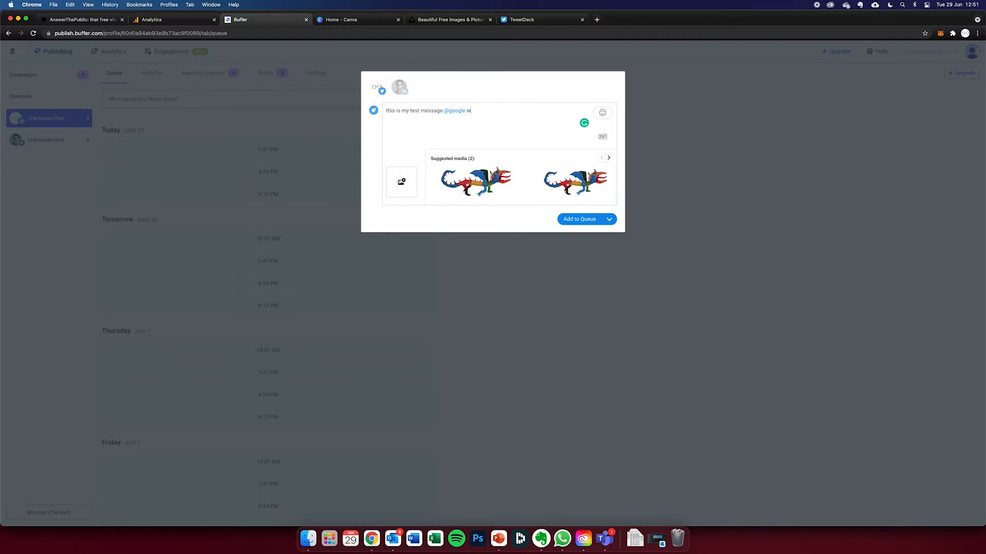
pyautogui.write('ww.bbc.co.uk')
pyautogui.click(608, 158)
pyautogui.moveTo(509, 110); pyautogui.dragTo(468, 110)
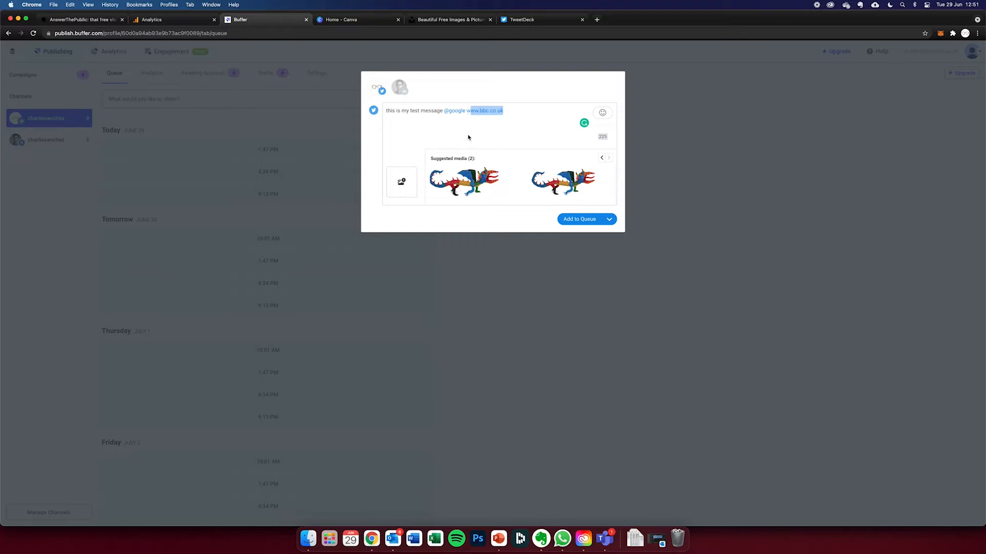
pyautogui.press('BackSpace')
pyautogui.press('BackSpace')
pyautogui.write('www.bbc.co.uk')
pyautogui.click(608, 158)
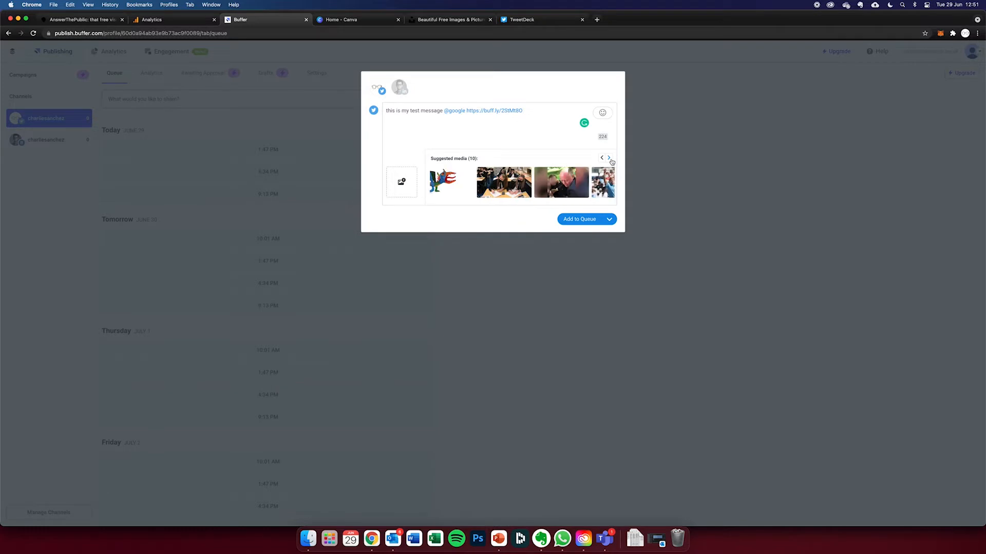
# - Browse the suggested media, attach the tennis player photo, view it enlarged and remove it from the post
pyautogui.click(608, 158)
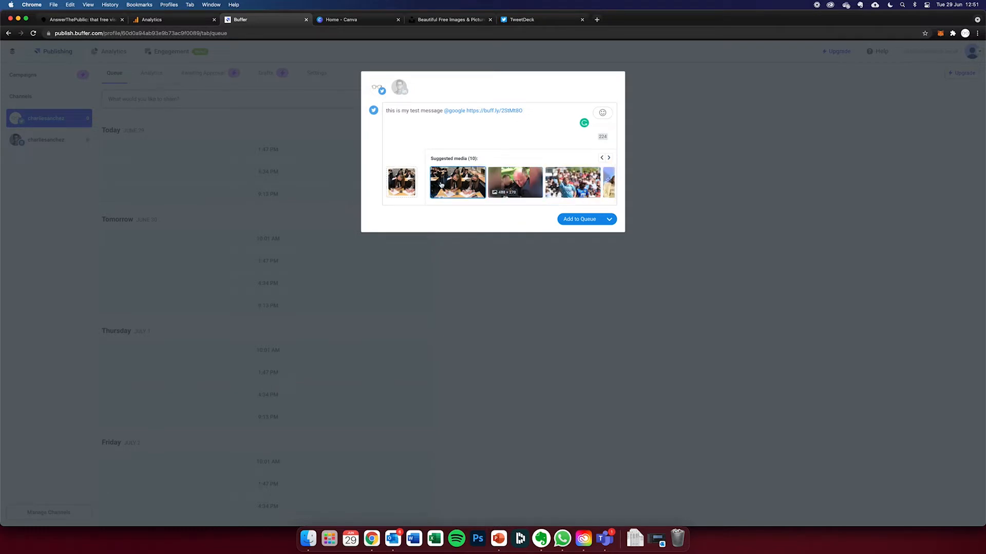
pyautogui.click(608, 158)
pyautogui.click(609, 158)
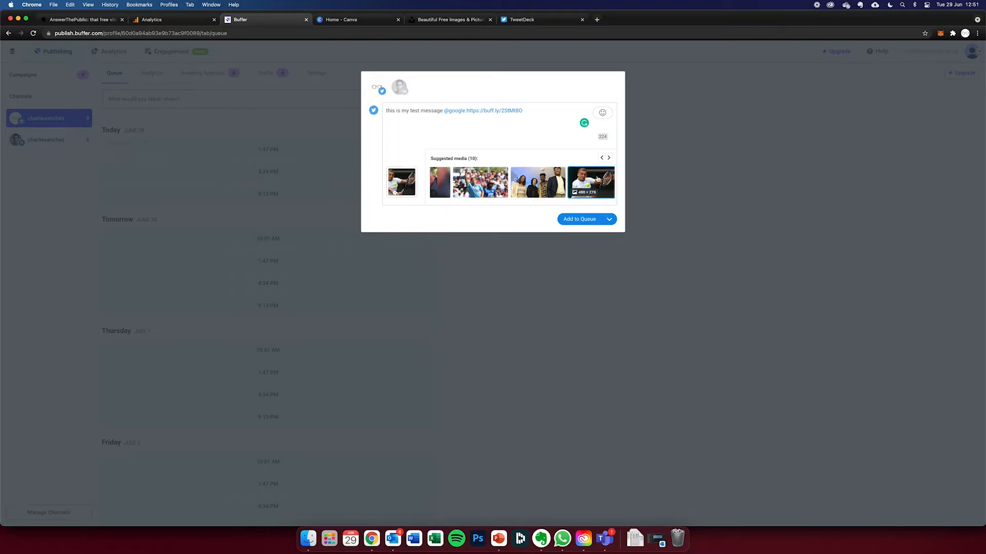
pyautogui.click(597, 179)
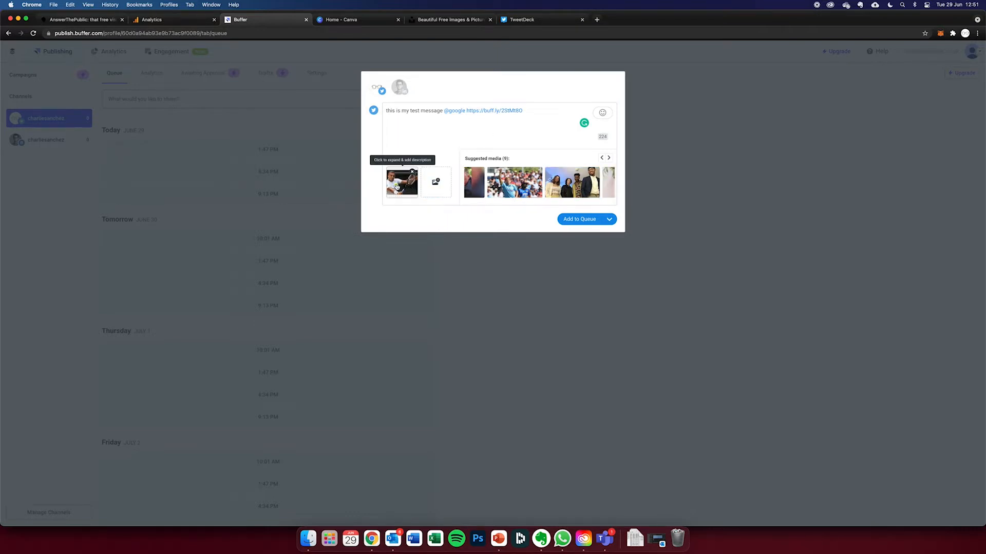
pyautogui.click(398, 186)
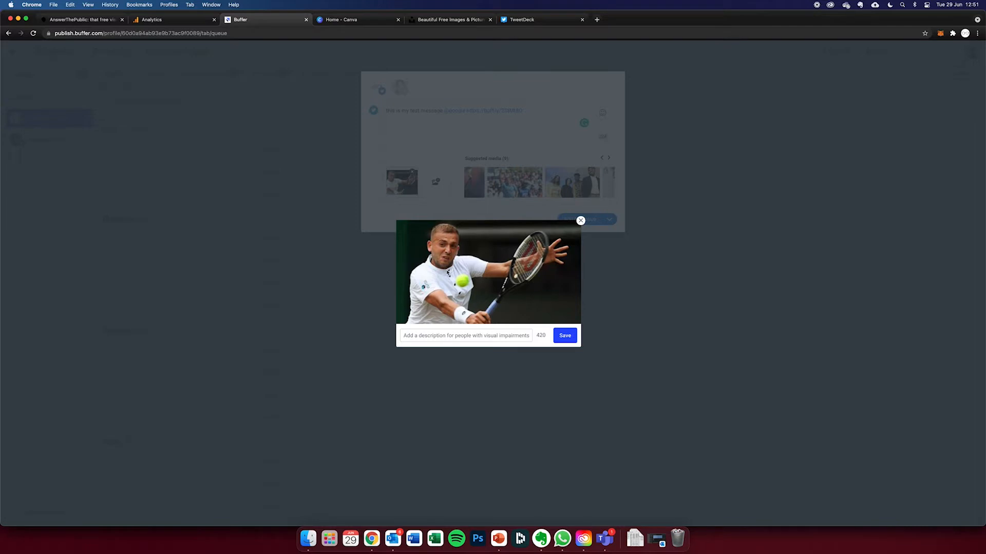
pyautogui.click(580, 220)
pyautogui.click(412, 173)
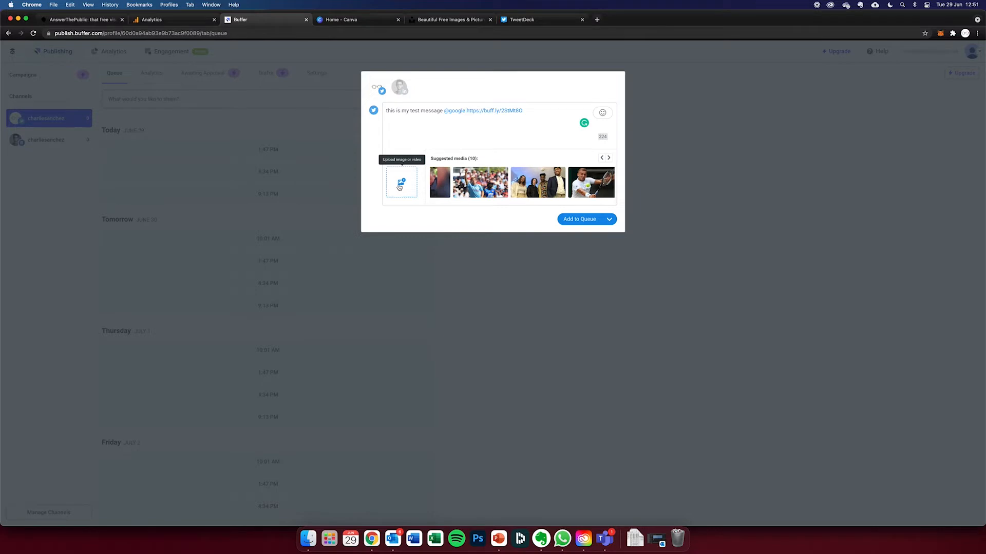
# - Open the custom scheduling calendar for the post, then close it and the composer without scheduling
pyautogui.click(608, 220)
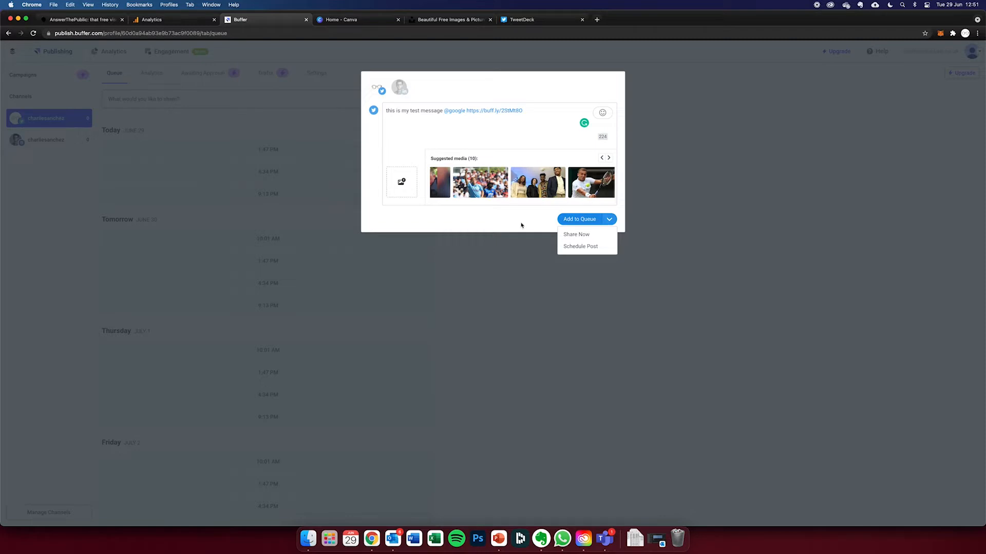
pyautogui.click(581, 247)
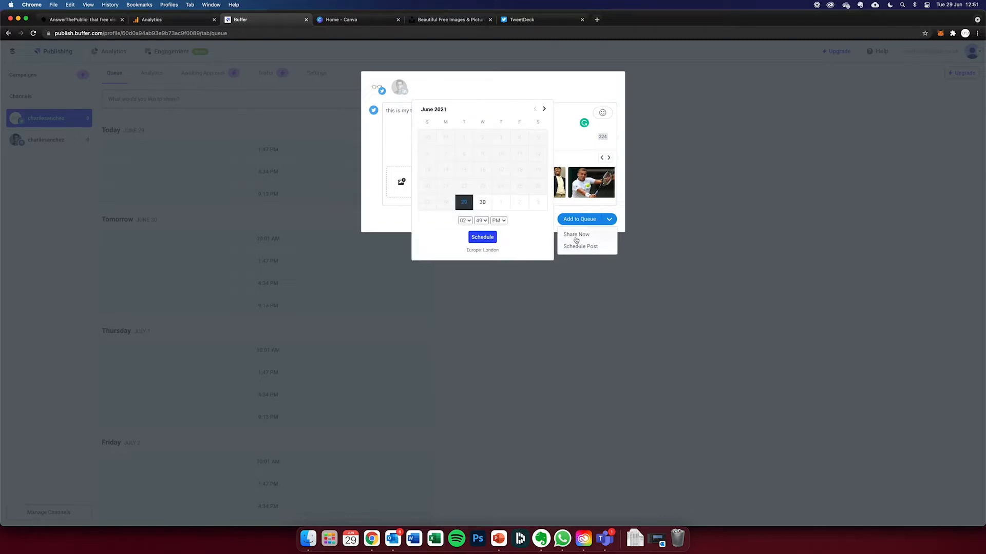
pyautogui.click(593, 95)
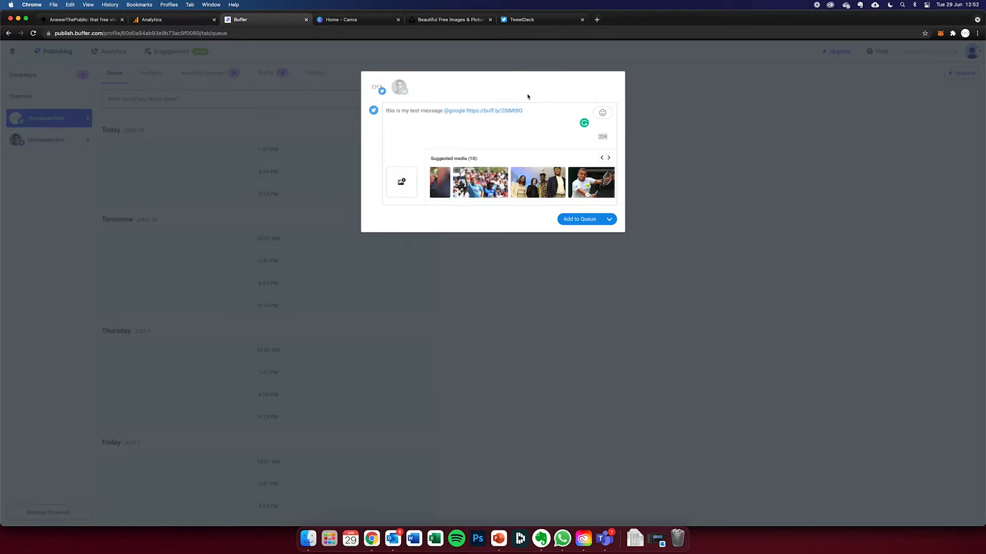
pyautogui.click(662, 142)
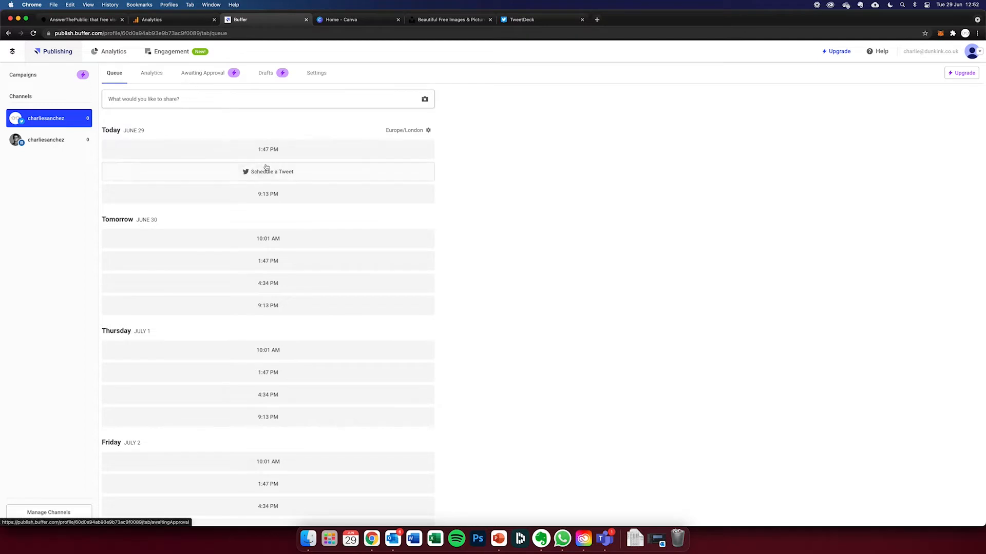
# - Review the daily posting time slots in the Twitter queue, from today through the following days
pyautogui.tripleClick(121, 133)
pyautogui.click(146, 132)
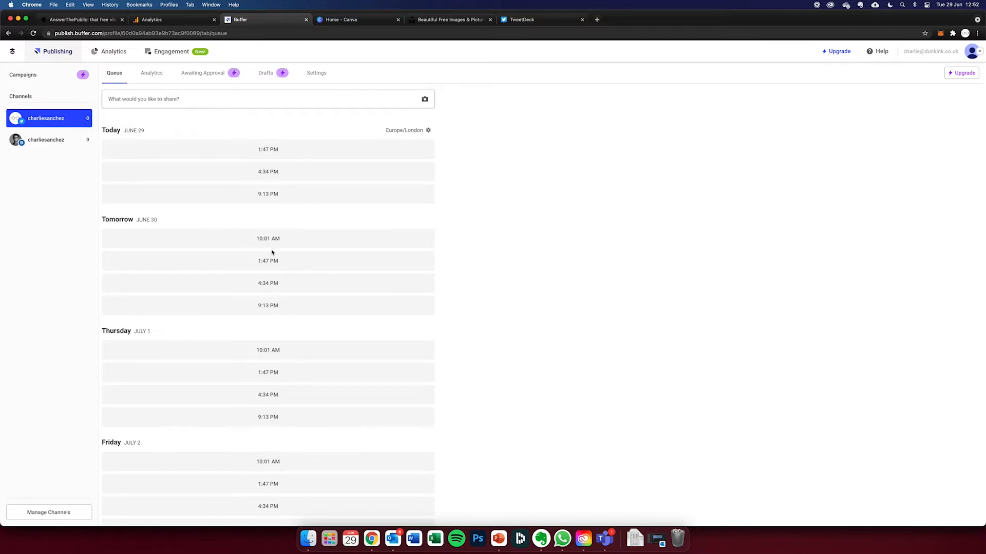
pyautogui.scroll(-4, 272, 252)
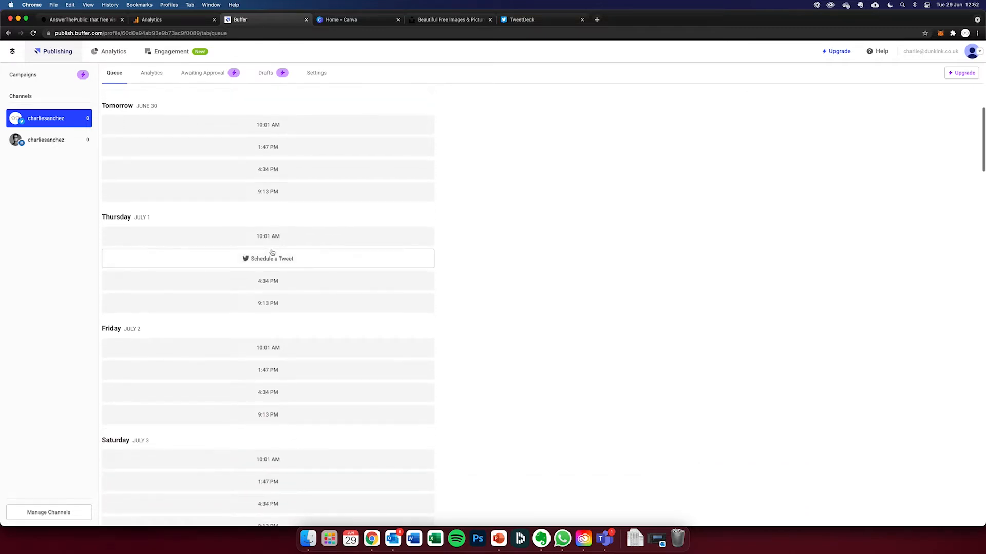
pyautogui.scroll(2, 279, 208)
pyautogui.scroll(2, 279, 208)
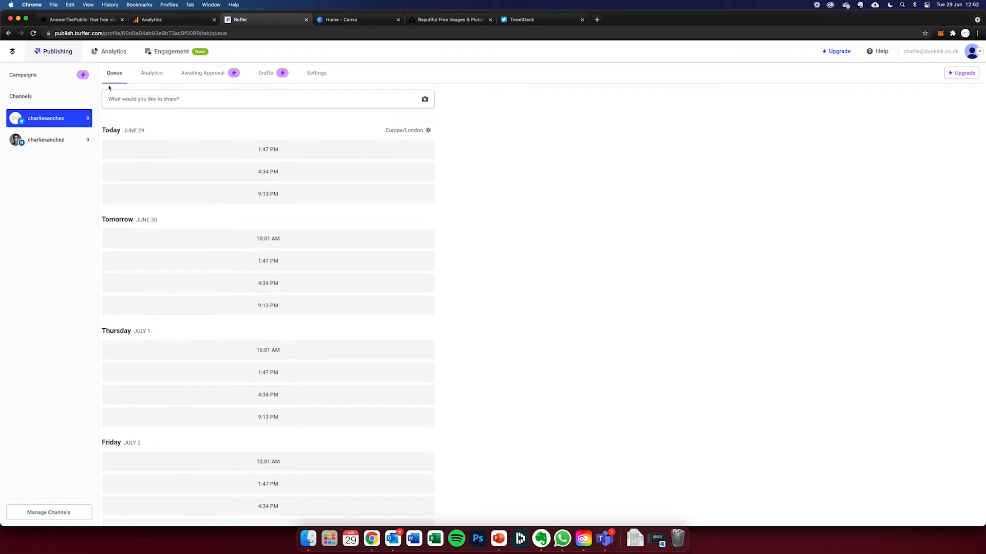
pyautogui.click(149, 104)
pyautogui.click(579, 221)
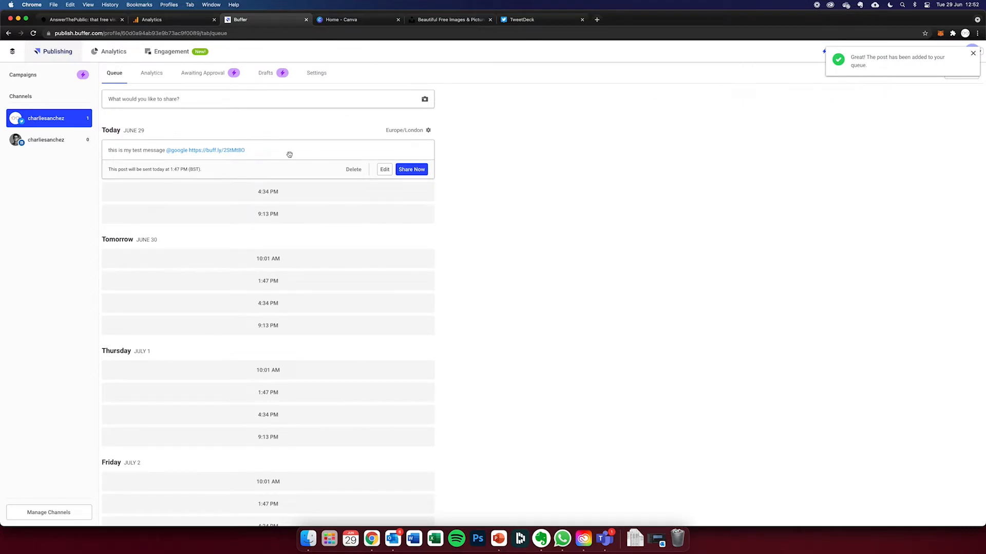
pyautogui.moveTo(168, 174)
pyautogui.mouseDown()
pyautogui.moveTo(189, 172)
pyautogui.moveTo(171, 173)
pyautogui.mouseUp()
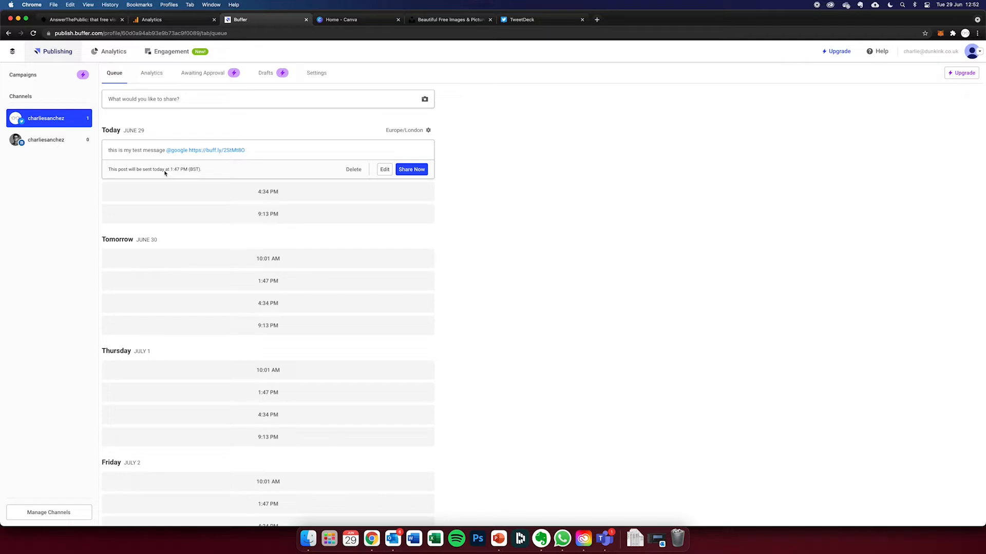
# - Compose a new Twitter post reading "congratulation to england for winning"
pyautogui.click(194, 98)
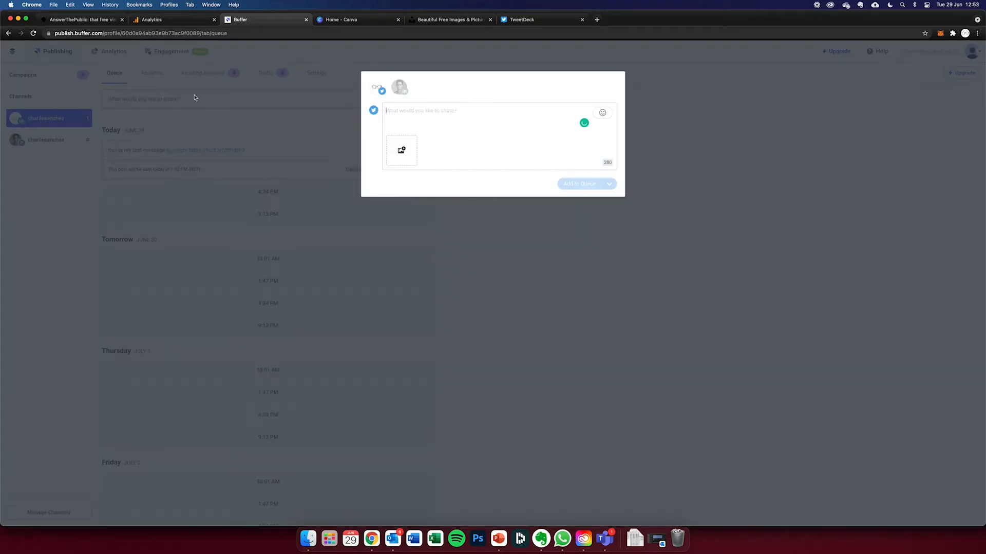
pyautogui.write('congrat')
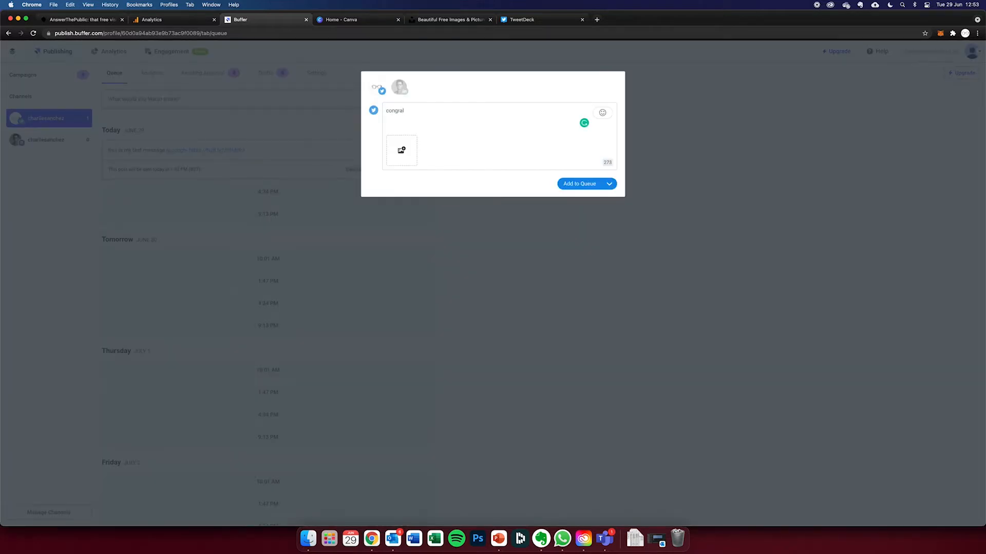
pyautogui.write('ulation to england for winning')
# - Custom-schedule the England congratulation post for 20 July 2021
pyautogui.click(609, 184)
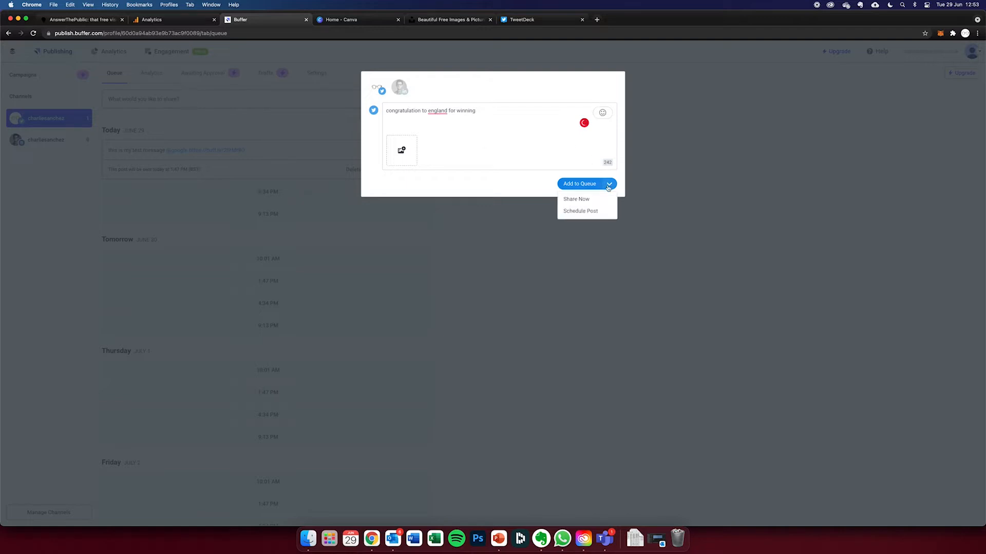
pyautogui.click(584, 212)
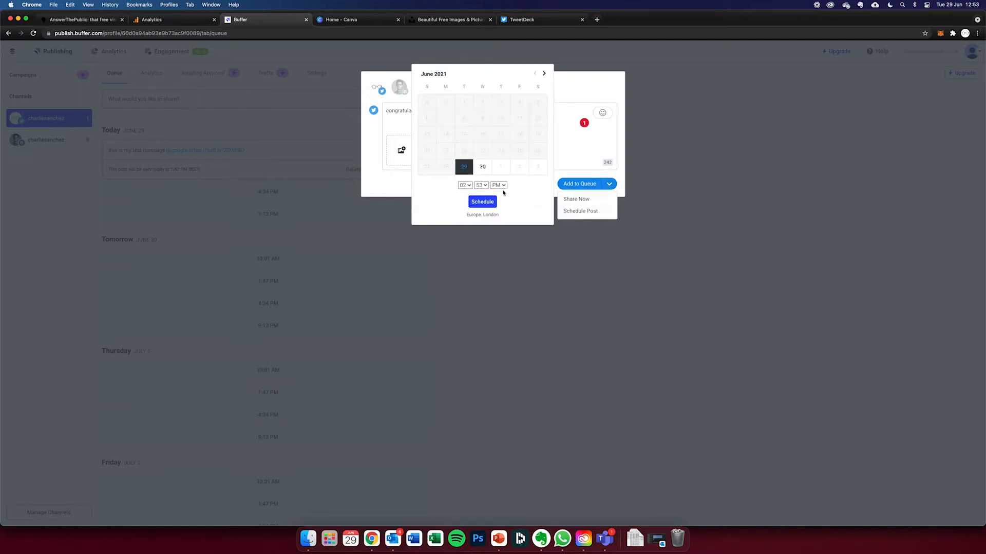
pyautogui.click(544, 74)
pyautogui.click(544, 74)
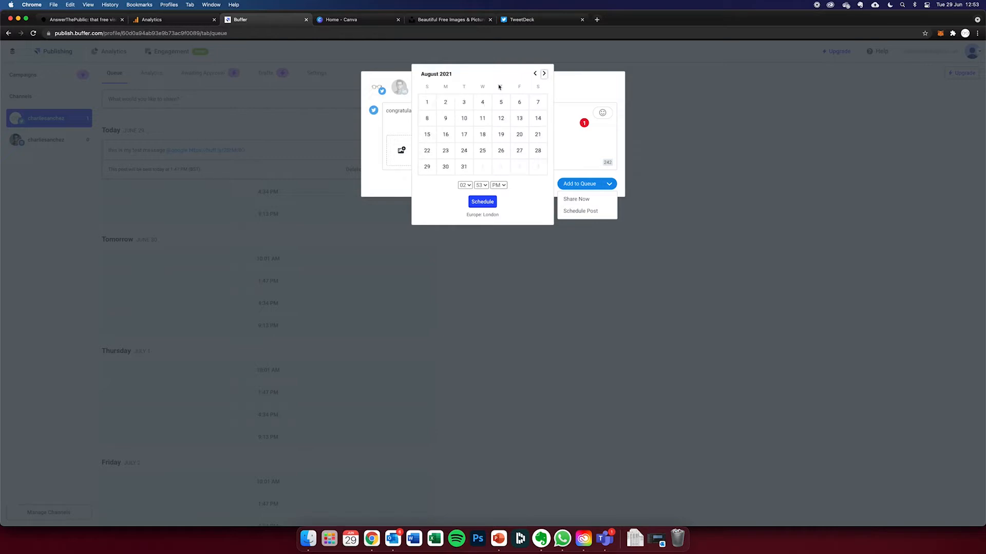
pyautogui.click(533, 75)
pyautogui.click(464, 154)
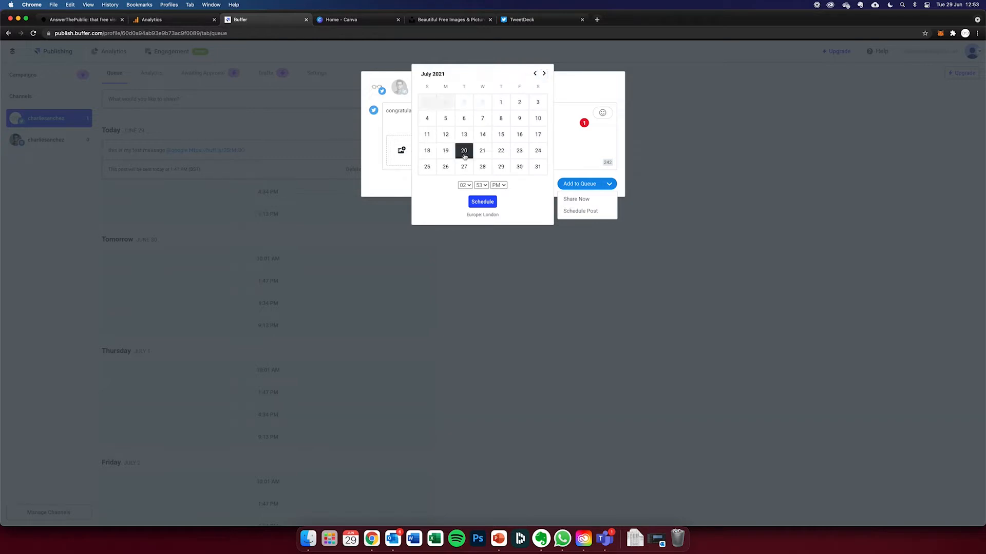
pyautogui.click(486, 202)
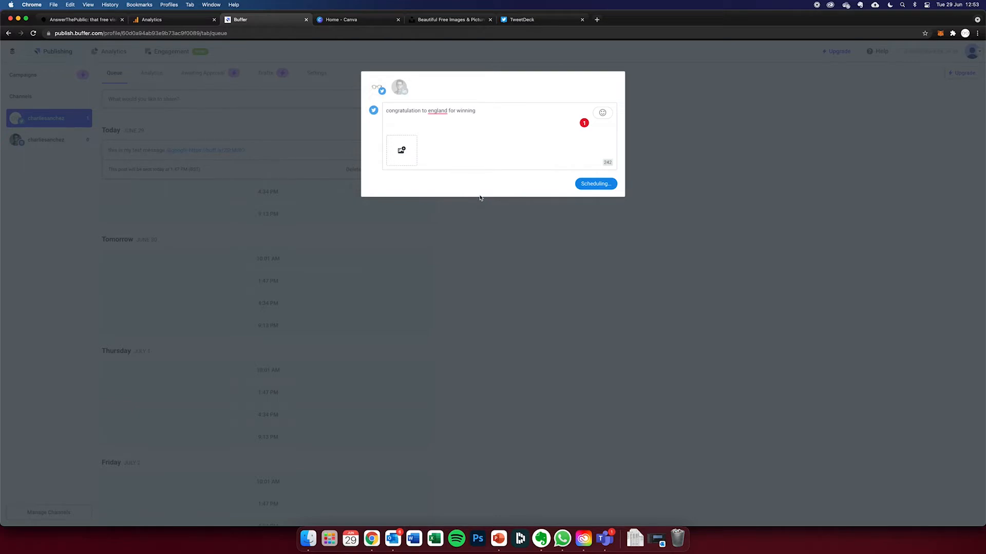
pyautogui.click(602, 187)
# - Delete the England post scheduled for July 20 and today's queued test message, confirming both deletions
pyautogui.scroll(-15, 227, 200)
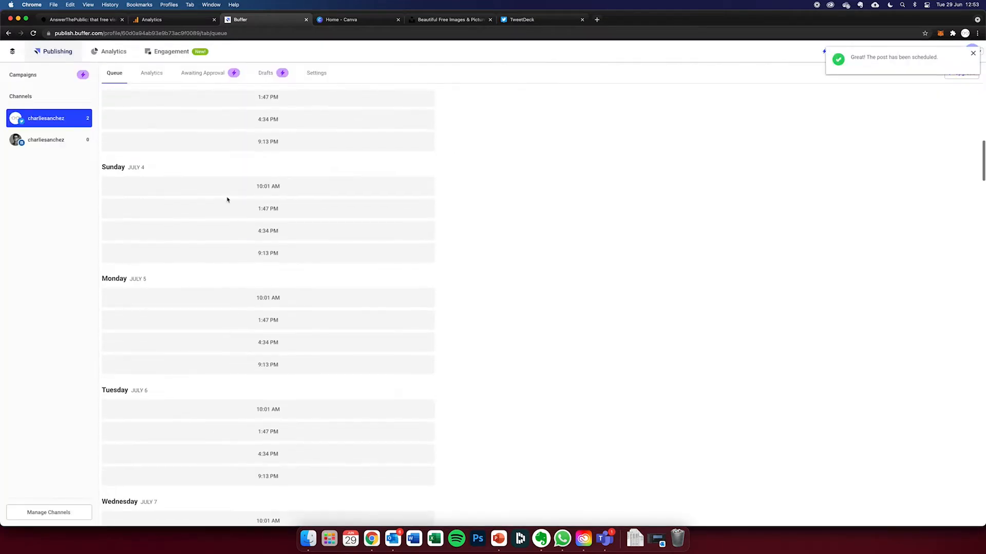
pyautogui.scroll(-20, 227, 200)
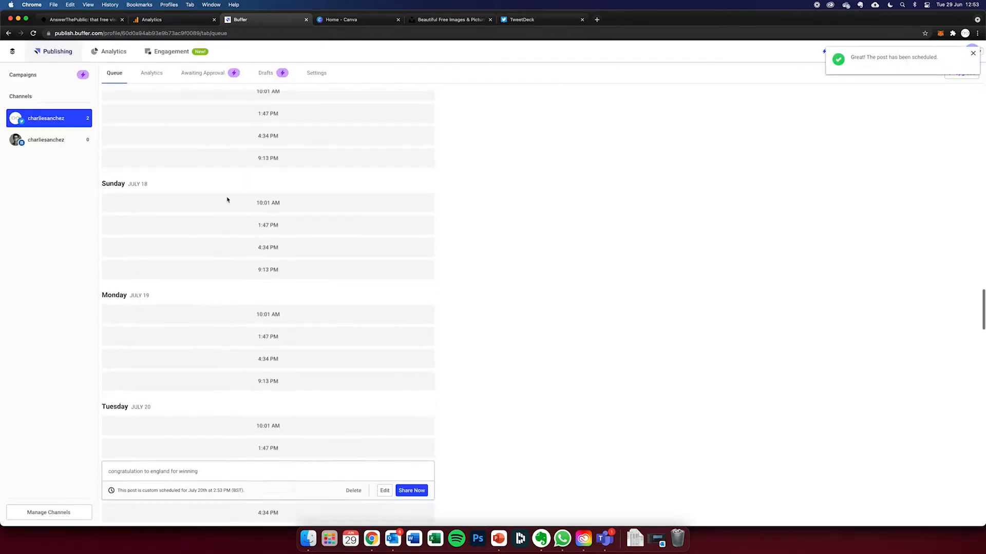
pyautogui.click(353, 341)
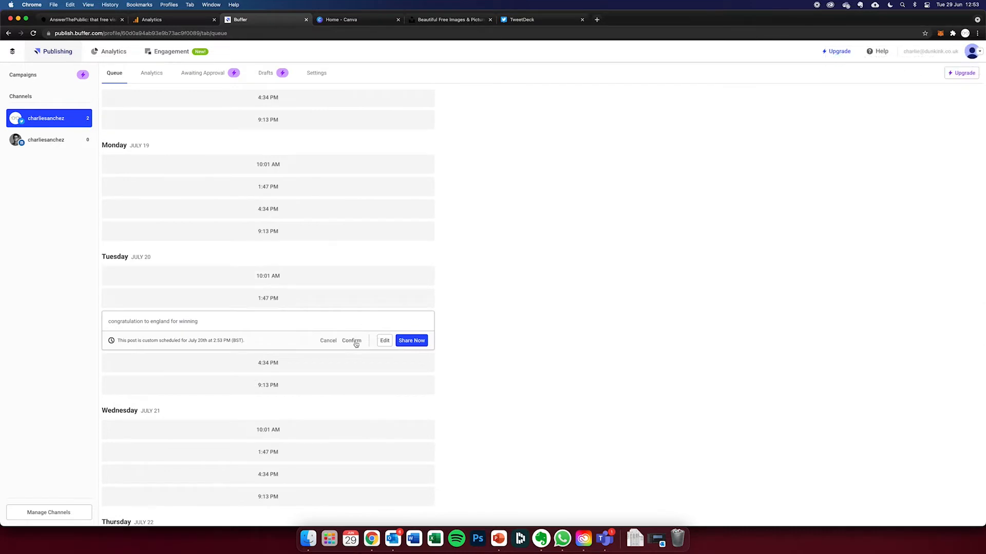
pyautogui.click(353, 342)
pyautogui.scroll(20, 352, 344)
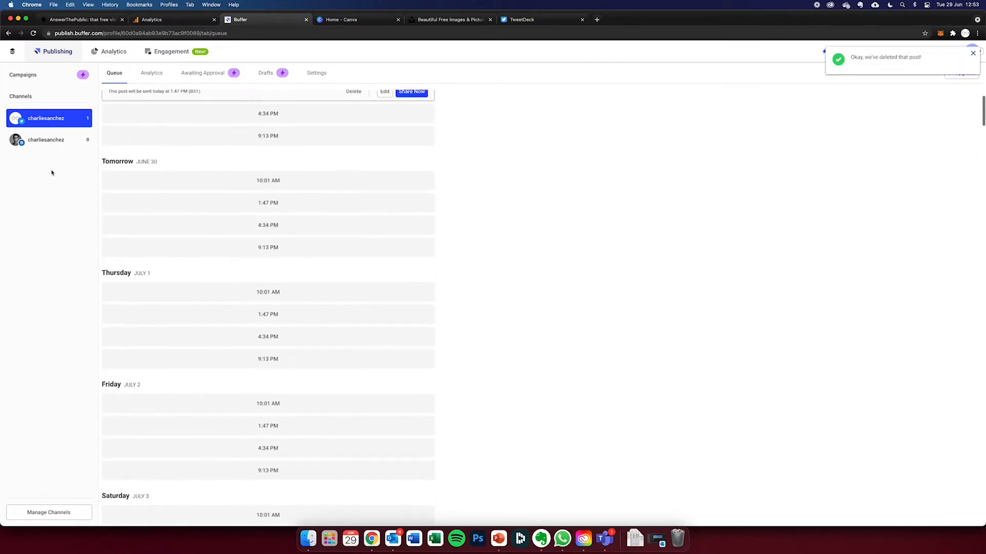
pyautogui.click(353, 169)
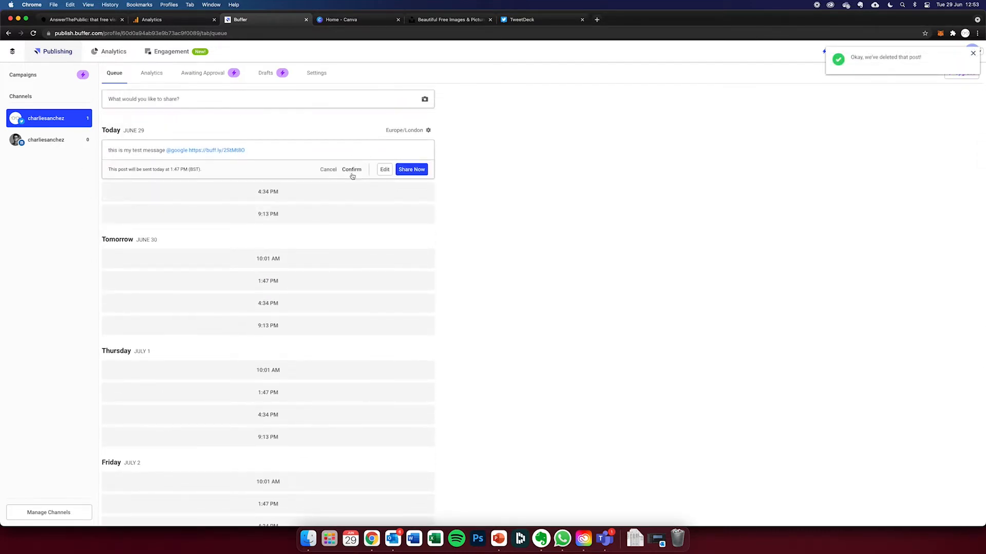
pyautogui.click(351, 171)
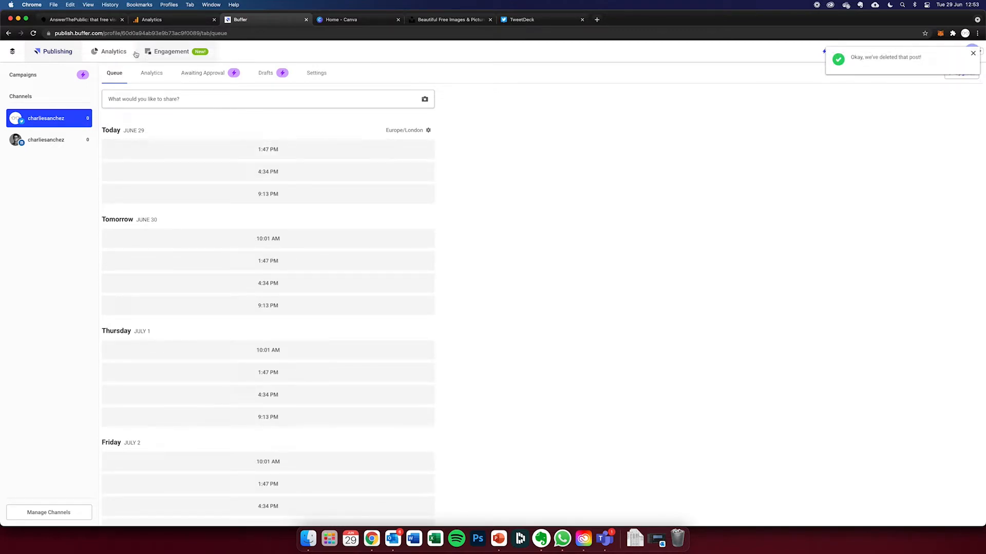
# - Check the Awaiting Approval section for the Twitter channel and return to its post queue
pyautogui.click(189, 72)
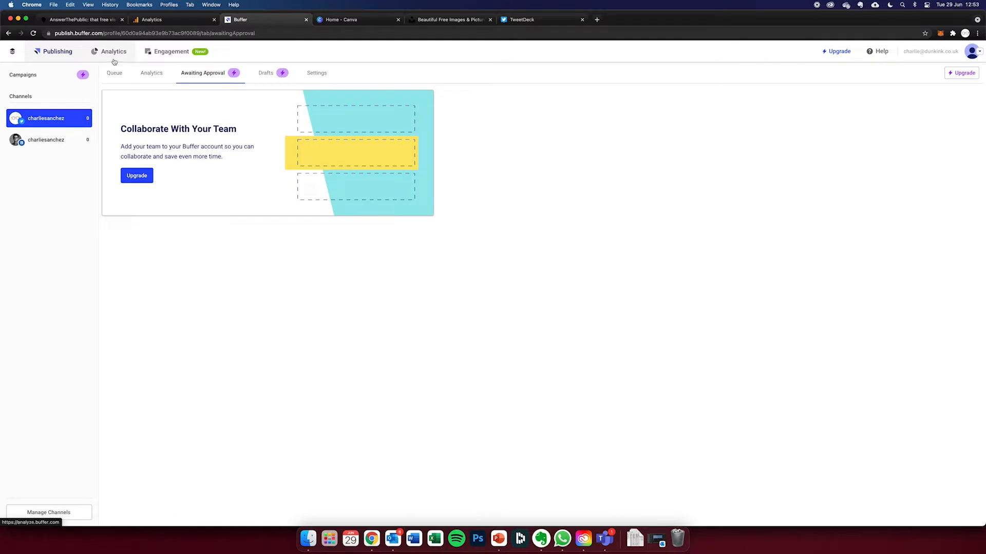
pyautogui.click(110, 78)
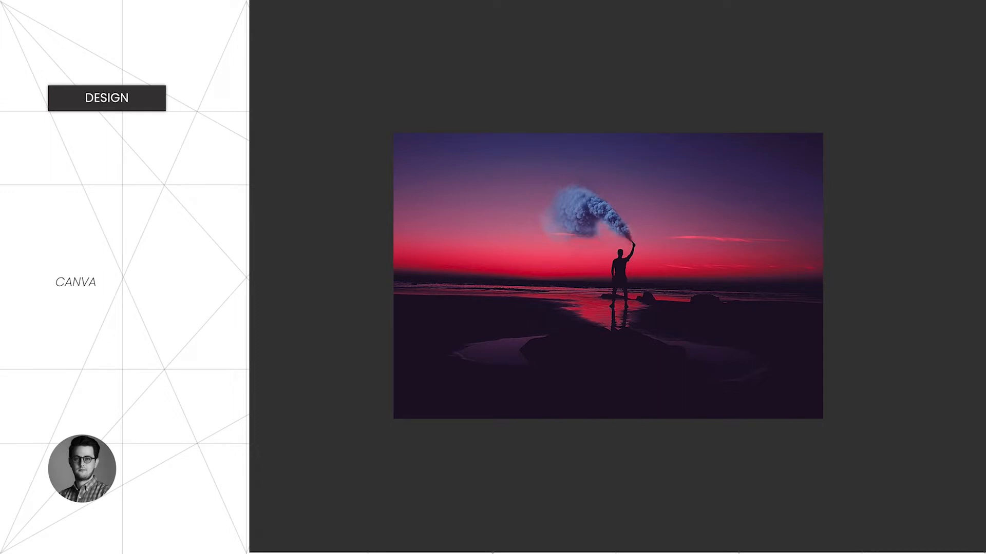
# - Exit the slide show, switch to Canva in Chrome and browse the recommended design types
pyautogui.press('Escape')
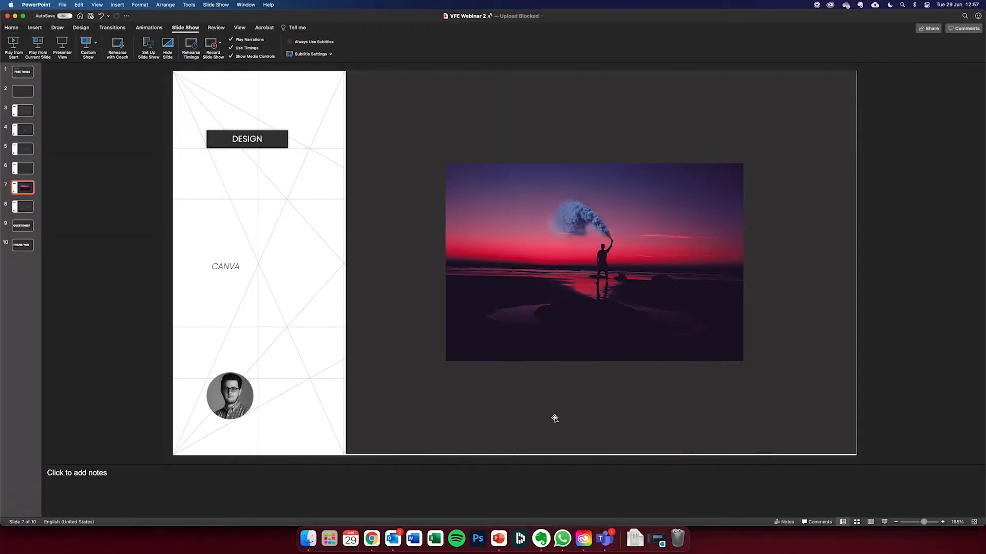
pyautogui.click(372, 537)
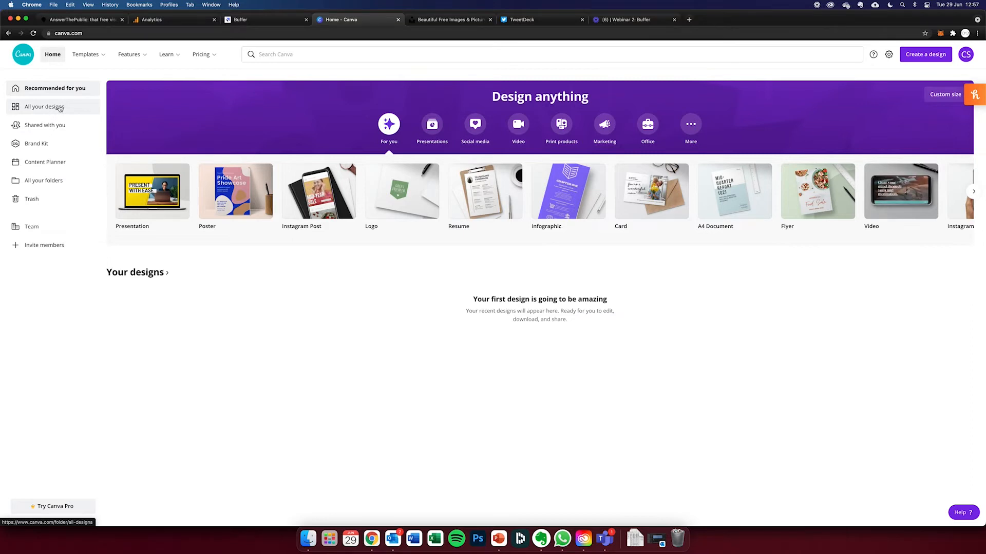
pyautogui.hscroll(5, 151, 200)
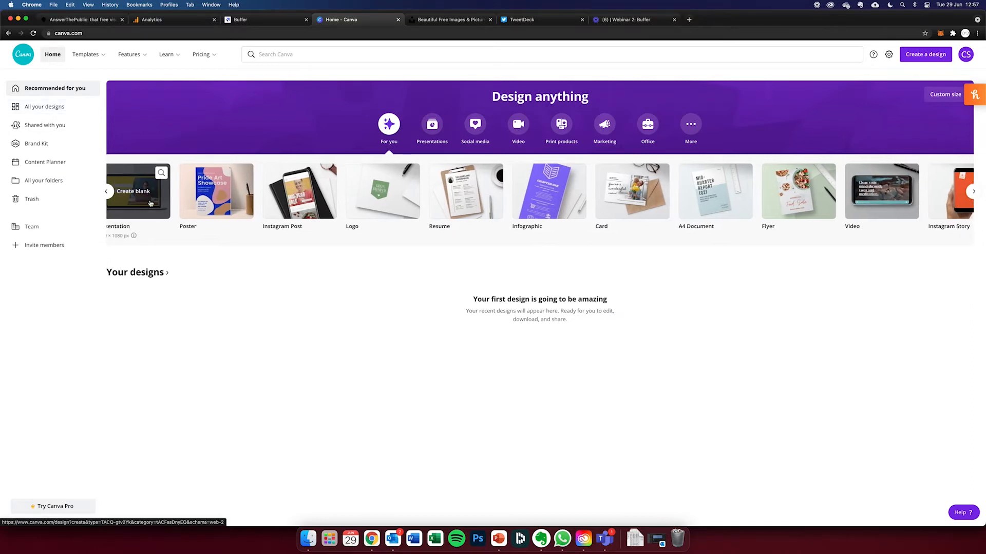
pyautogui.hscroll(15, 151, 204)
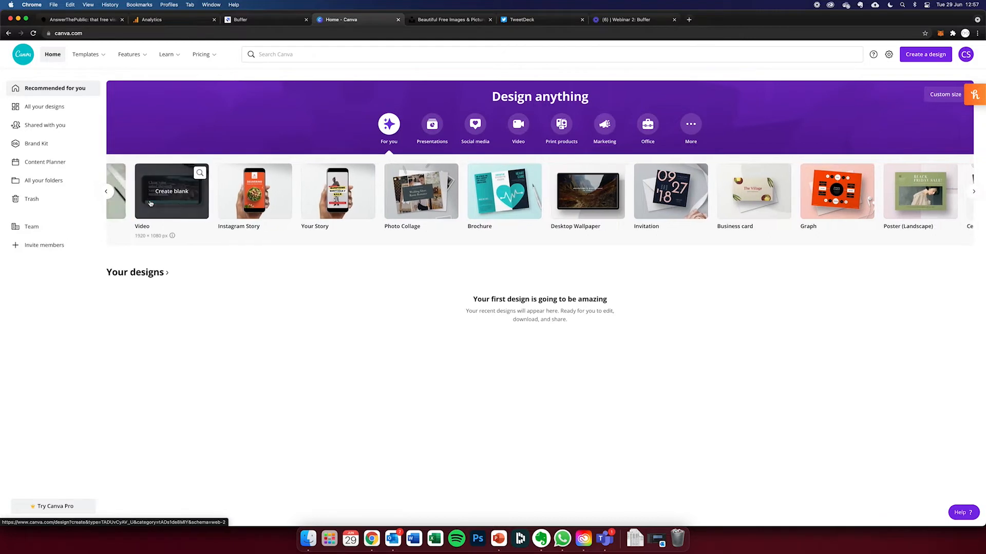
pyautogui.moveTo(150, 204)
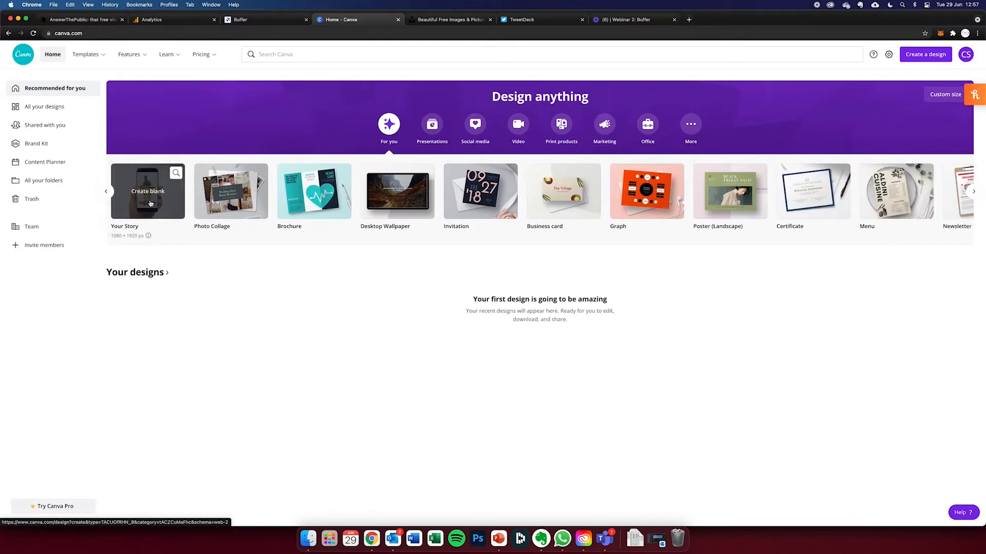
pyautogui.hscroll(1, 150, 203)
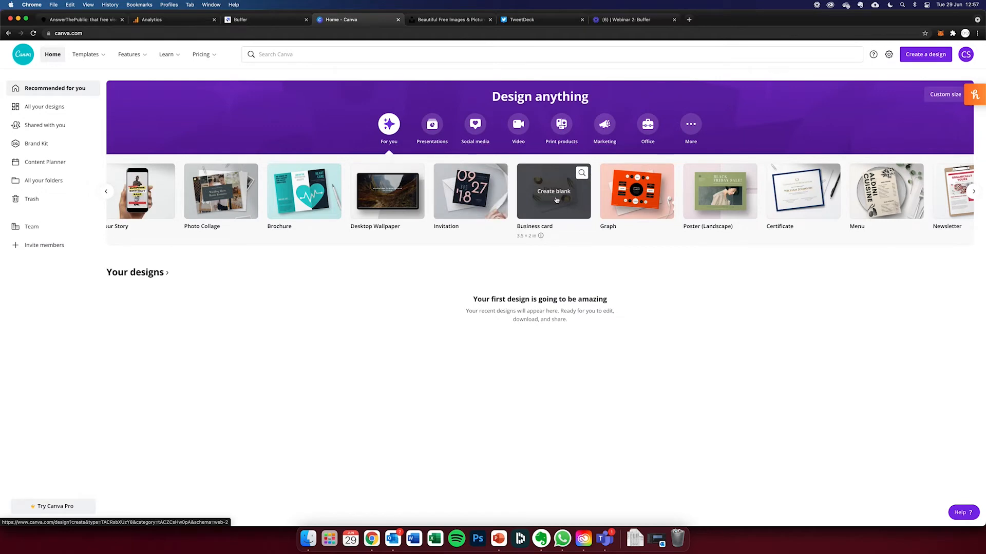
pyautogui.hscroll(1, 557, 200)
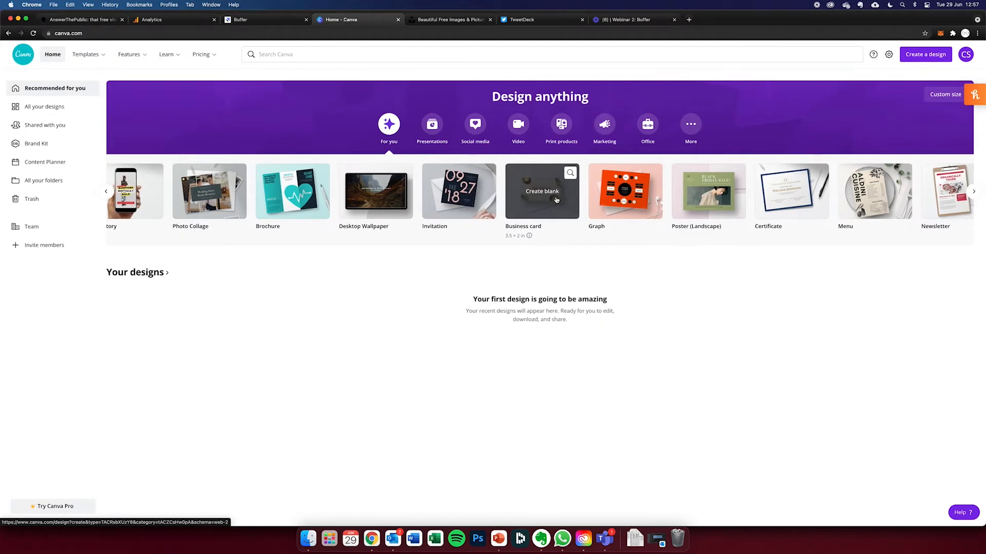
# - Browse the social media design types and create a blank Instagram Post
pyautogui.click(474, 129)
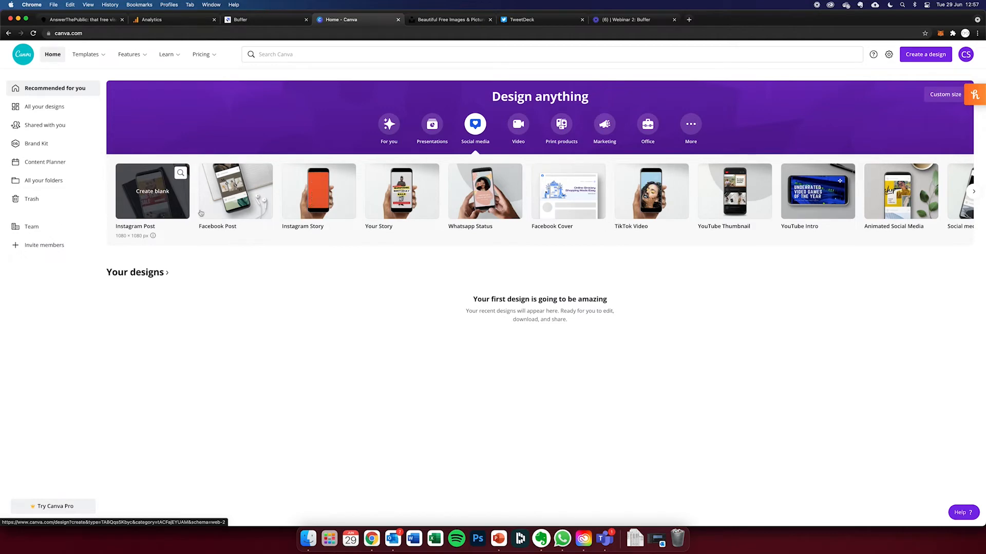
pyautogui.moveTo(383, 212)
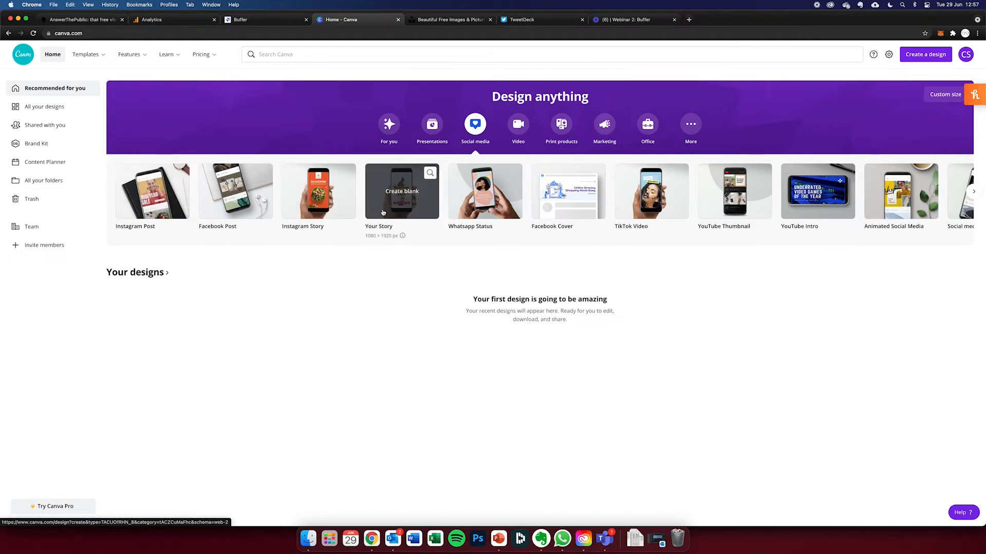
pyautogui.moveTo(565, 191)
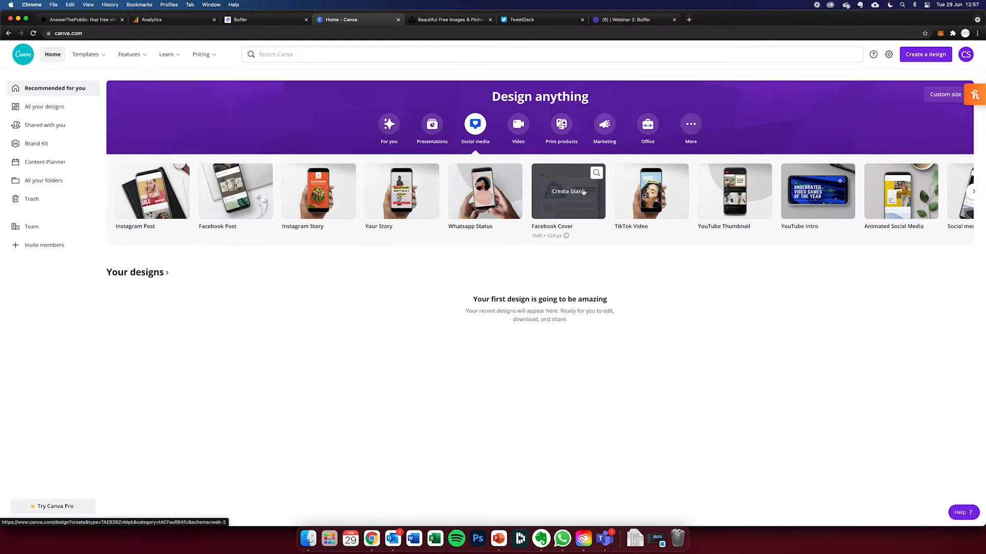
pyautogui.moveTo(628, 193)
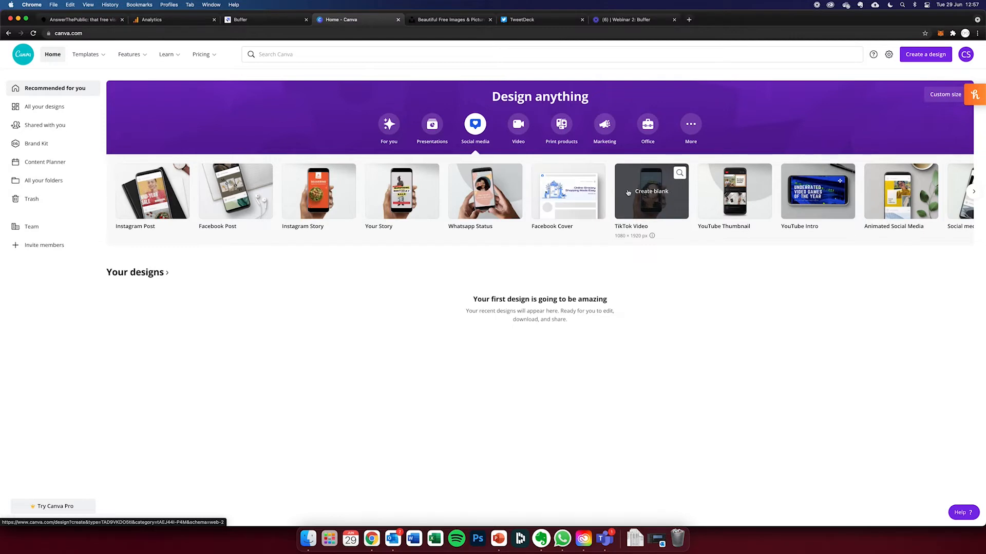
pyautogui.moveTo(349, 207)
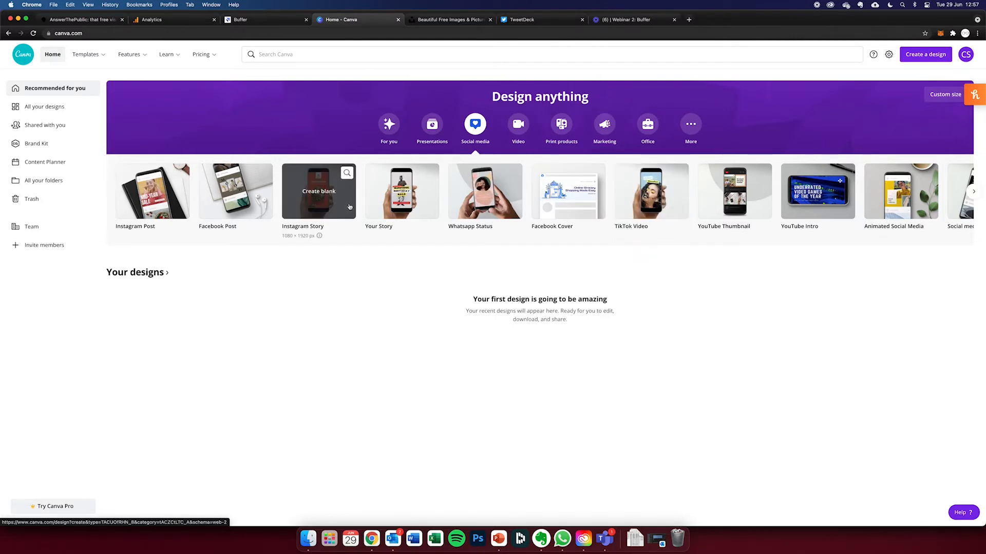
pyautogui.click(152, 192)
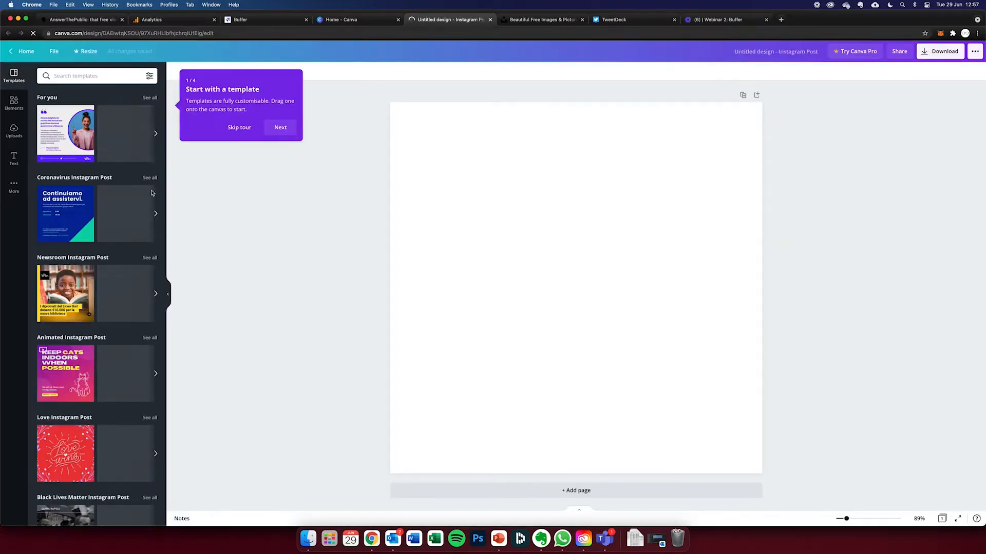
# - Skip the introductory tour and browse the Instagram Post template categories
pyautogui.scroll(-2, 152, 195)
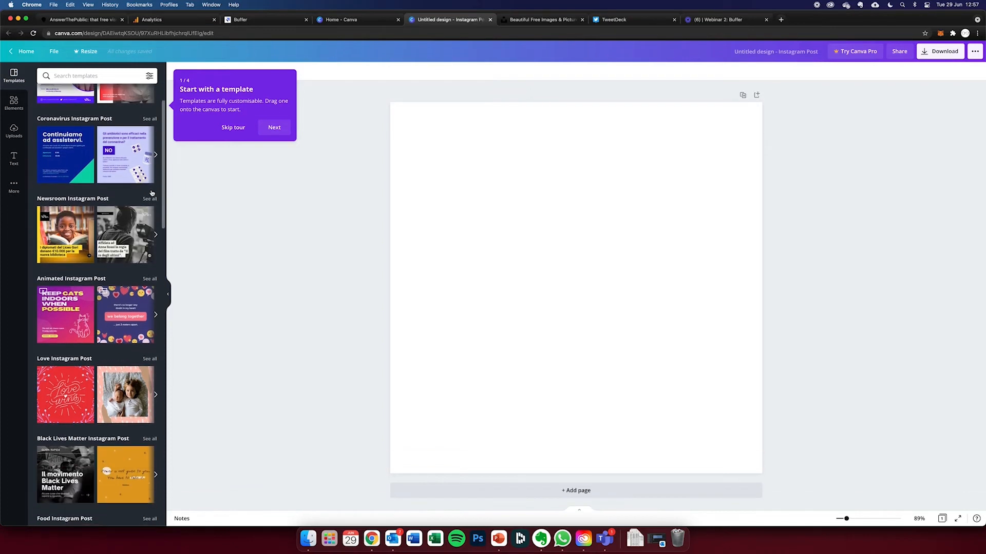
pyautogui.click(235, 129)
pyautogui.scroll(2, 121, 162)
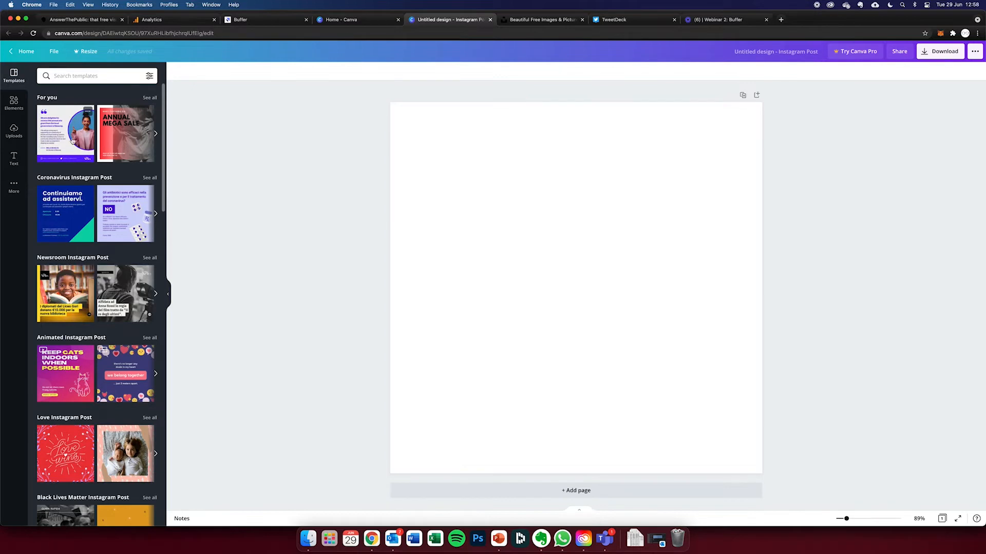
pyautogui.scroll(-7, 72, 134)
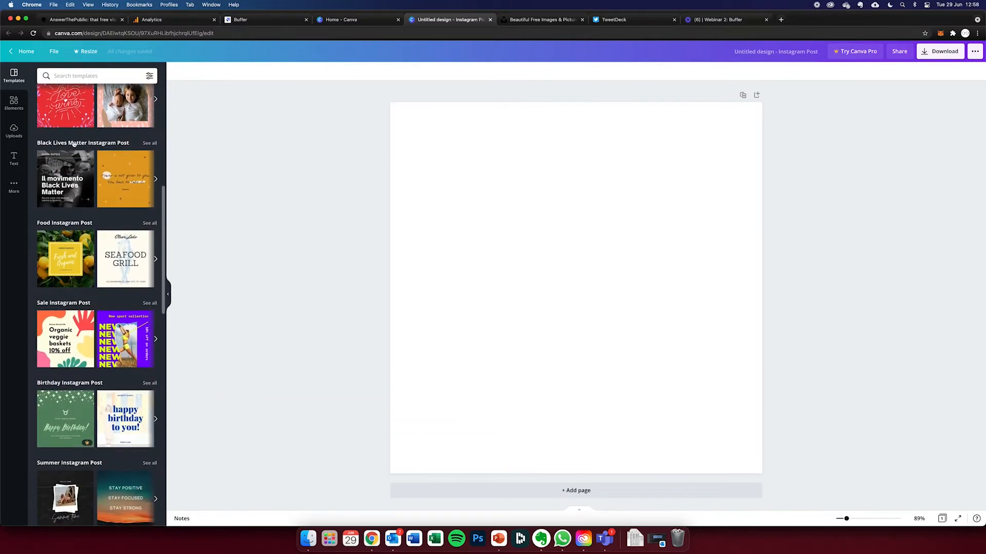
pyautogui.scroll(-5, 73, 144)
pyautogui.scroll(15, 77, 205)
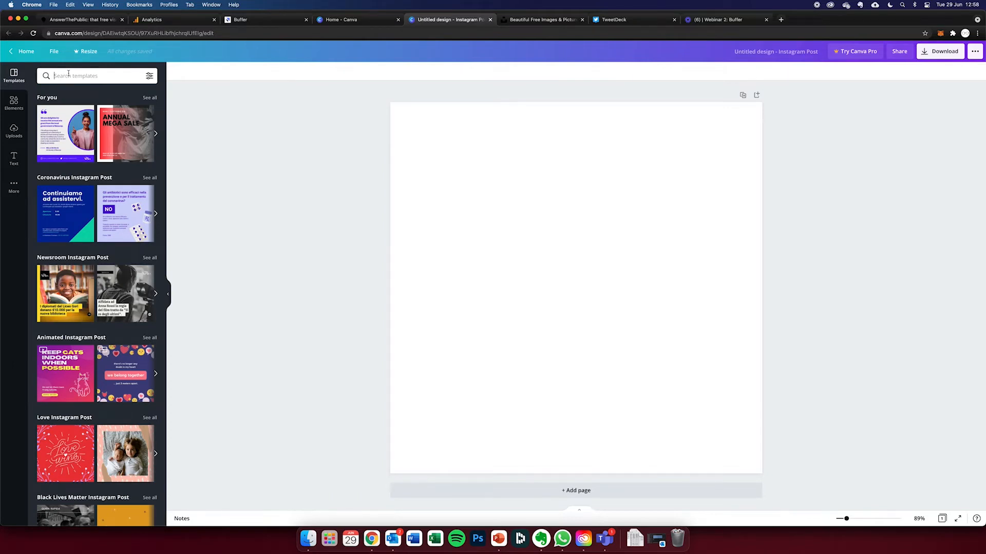
# - Search the templates for "event" and look through the suggested designs
pyautogui.write('event')
pyautogui.press('Return')
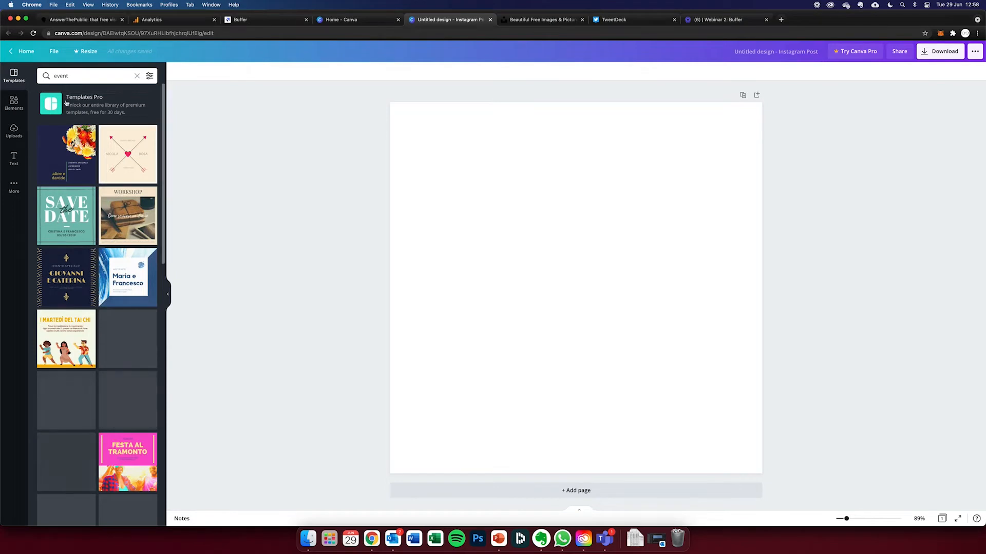
pyautogui.scroll(-3, 64, 157)
pyautogui.scroll(-3, 65, 156)
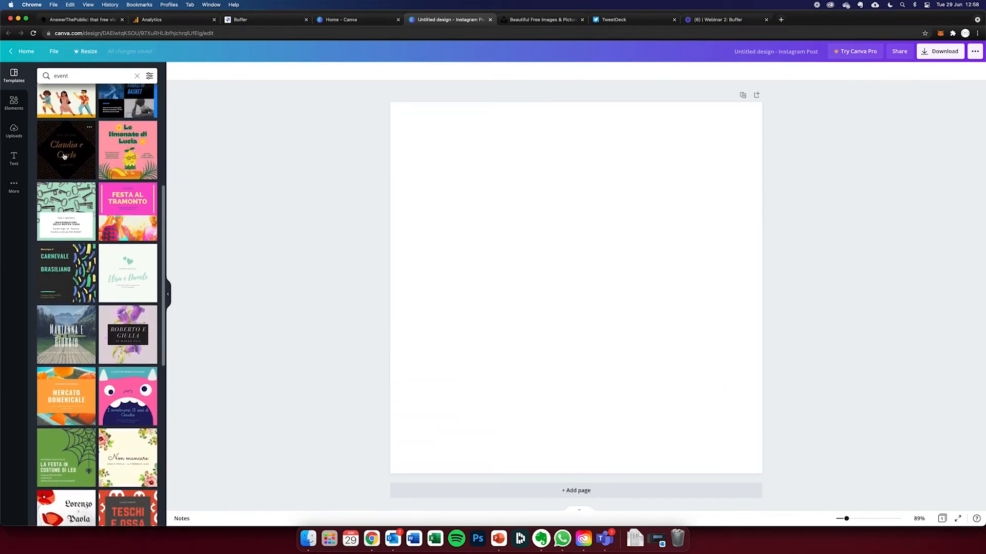
pyautogui.scroll(-3, 64, 156)
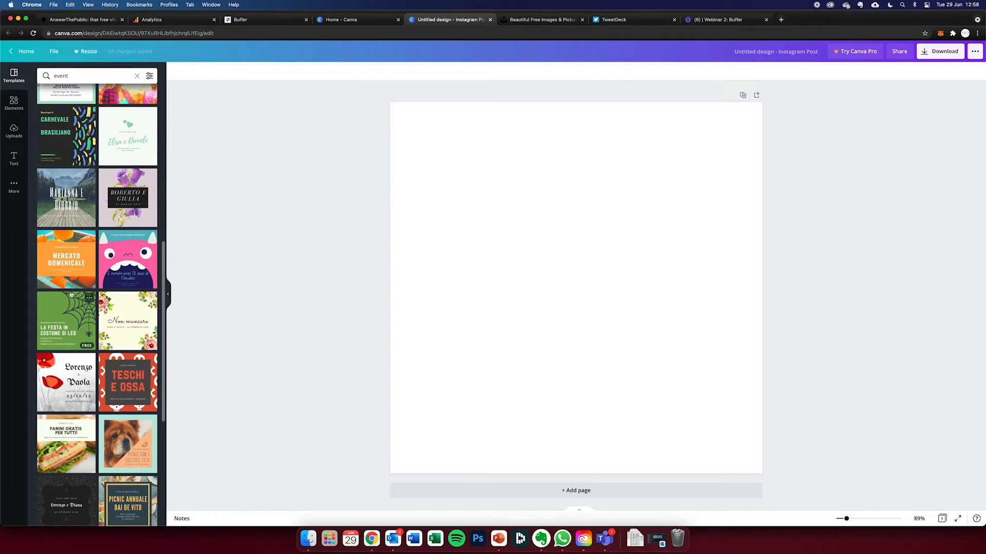
pyautogui.scroll(9, 71, 294)
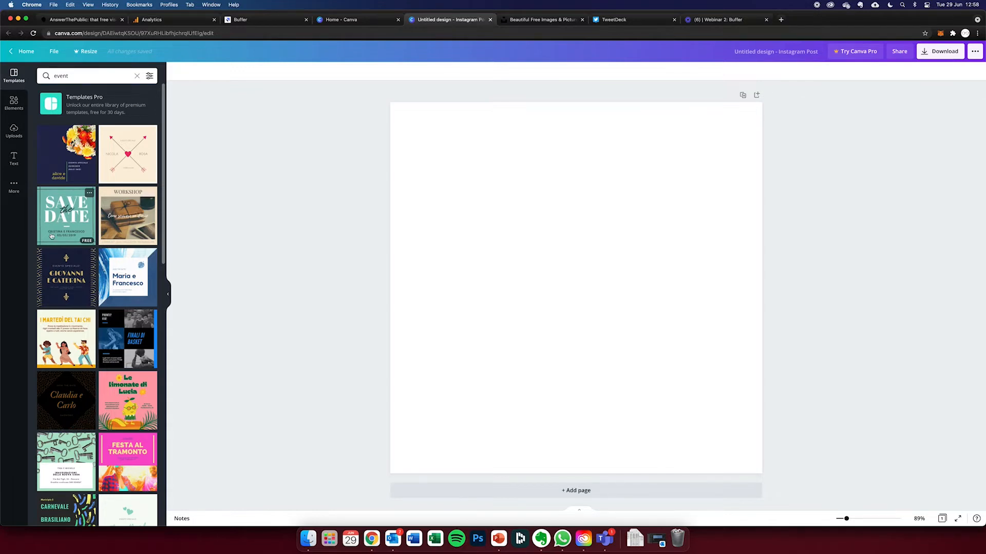
# - Search the templates for "restaurant" instead
pyautogui.tripleClick(72, 75)
pyautogui.write('restaurant')
pyautogui.press('Return')
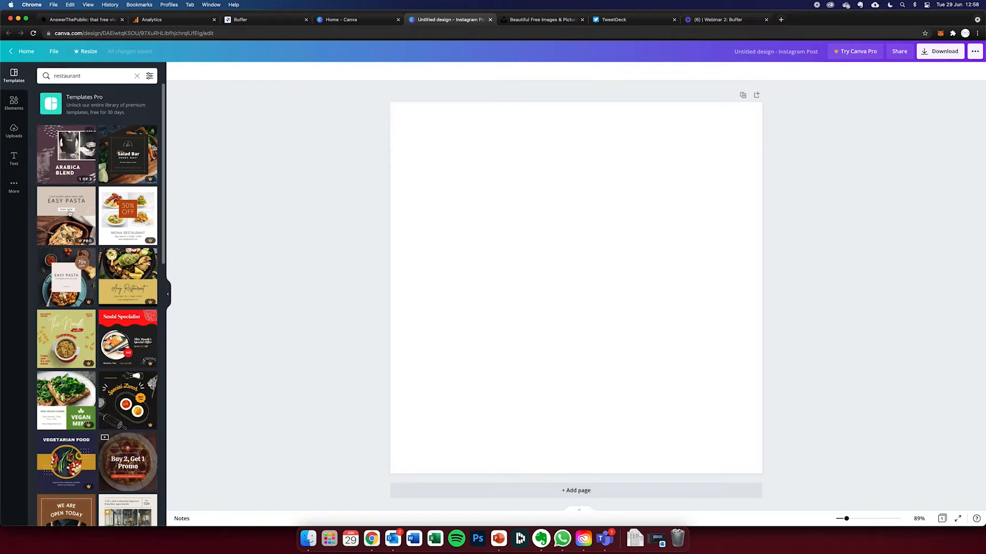
# - Try to apply the dark Easy Pasta template, close the dialog and clear the template search
pyautogui.click(71, 252)
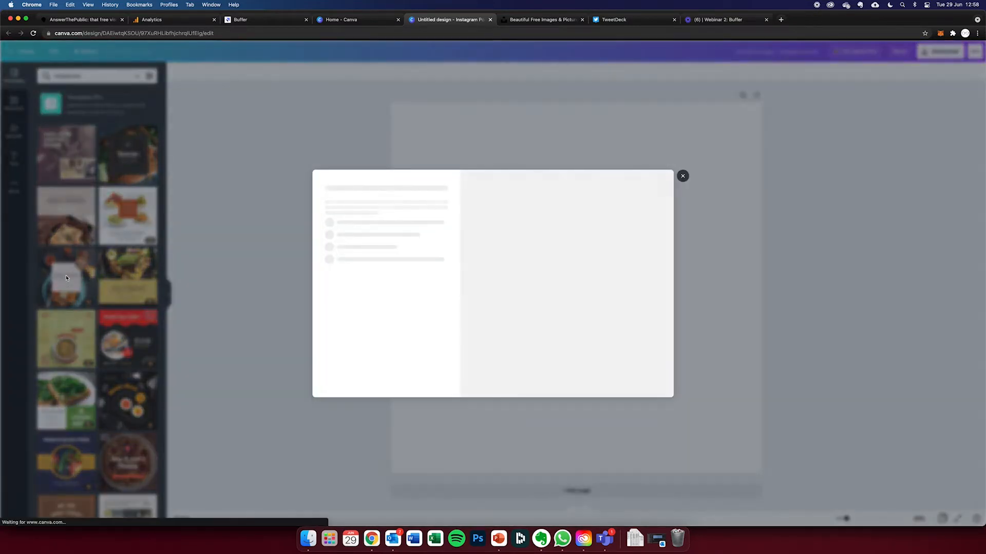
pyautogui.click(682, 176)
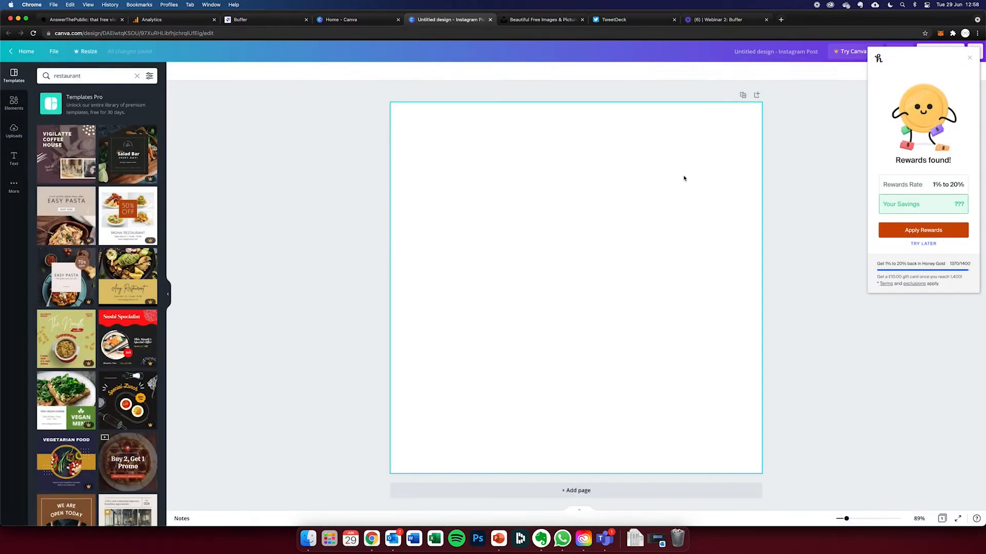
pyautogui.scroll(-3, 138, 287)
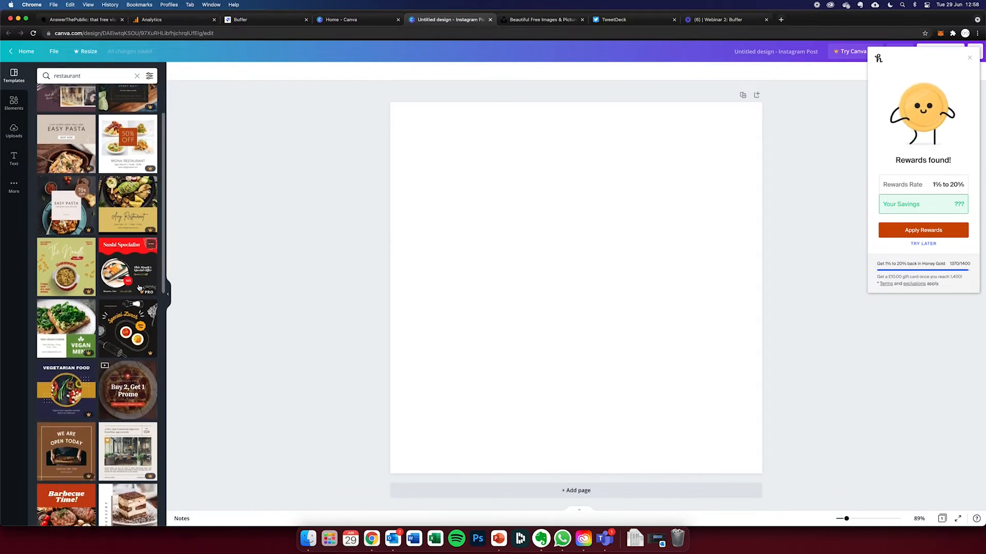
pyautogui.click(136, 76)
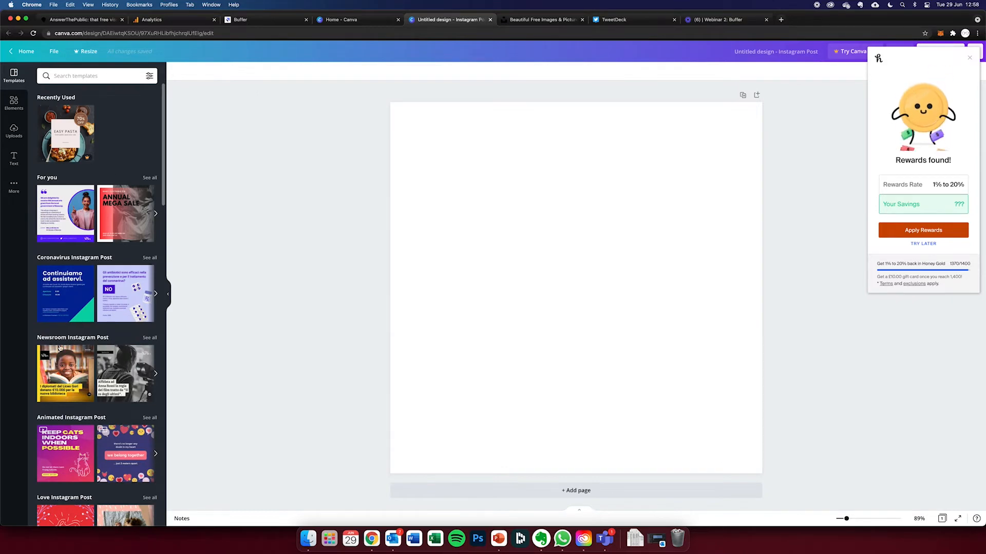
# - Apply the yellow Newsroom Instagram Post template and replace the logo word "News" with "My hotel"
pyautogui.click(61, 361)
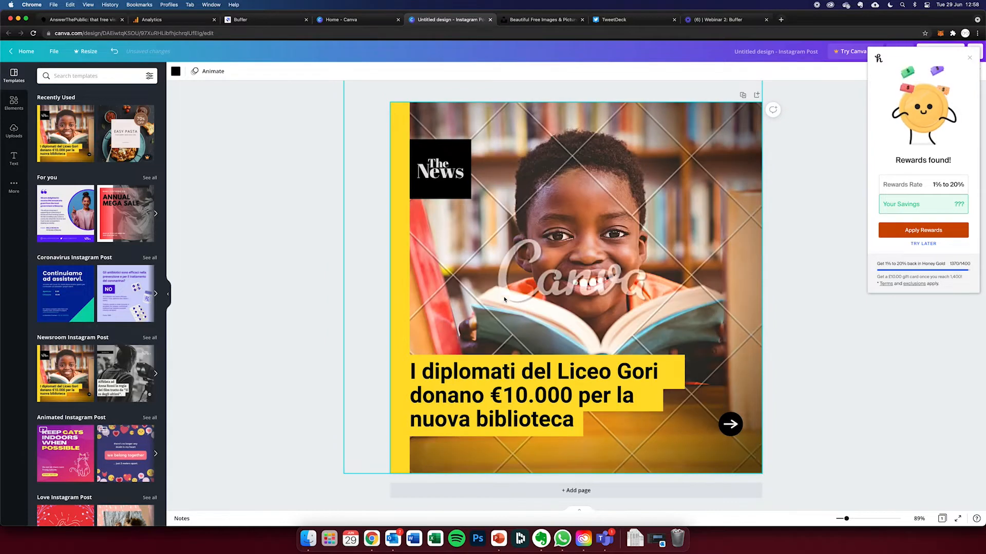
pyautogui.click(448, 175)
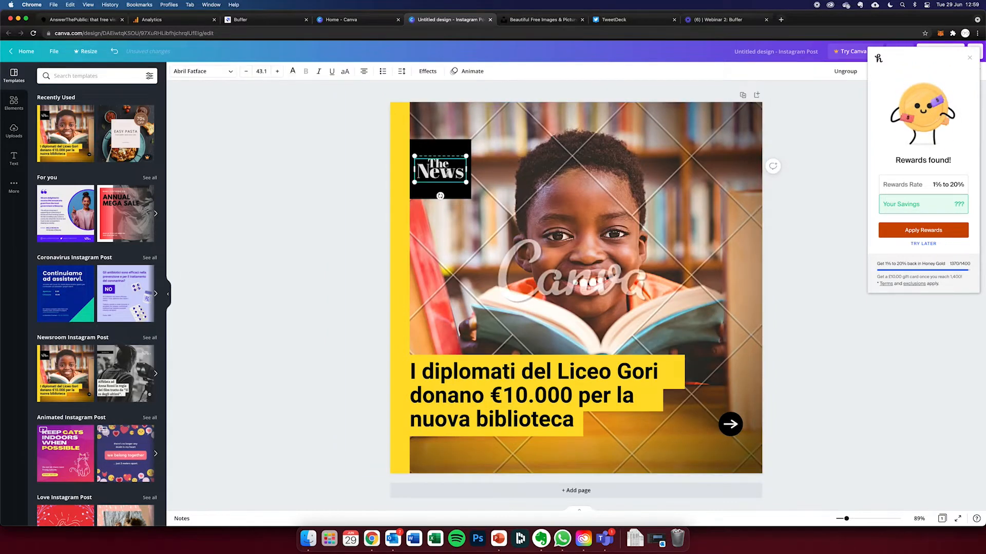
pyautogui.write('My hotel')
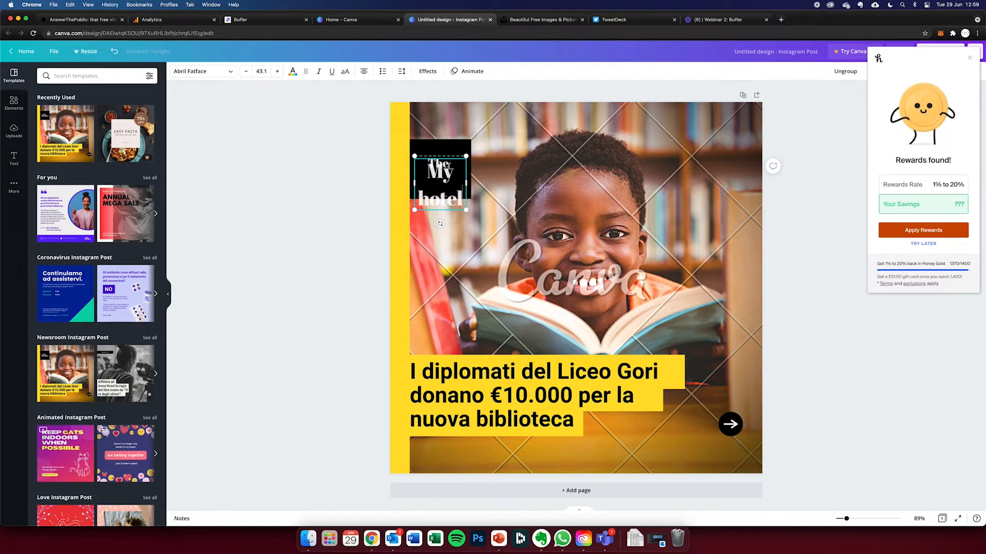
pyautogui.press('super+a')
# - Delete the background photo of the boy reading and the black logo block with its text
pyautogui.click(563, 222)
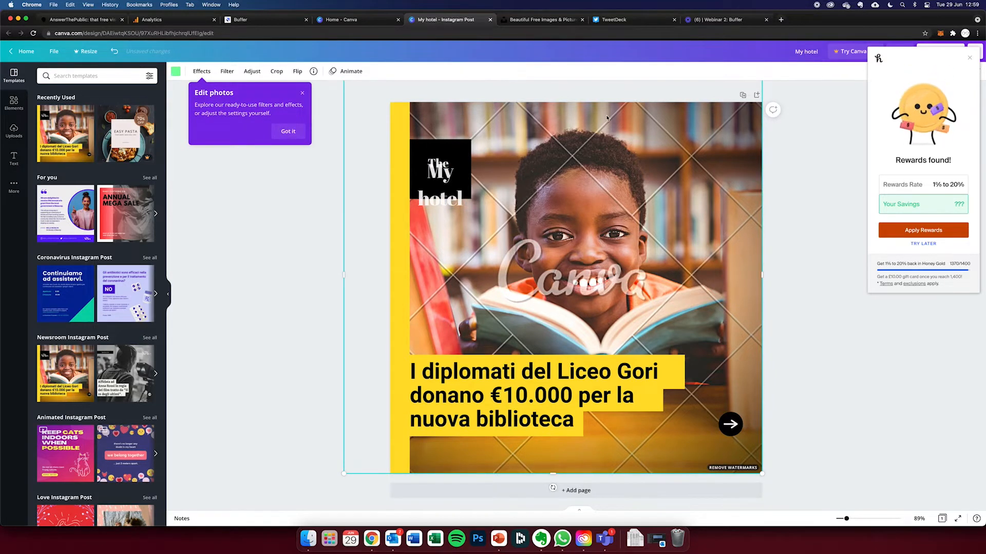
pyautogui.press('Delete')
pyautogui.press('Delete')
pyautogui.press('Delete')
pyautogui.press('Delete')
pyautogui.press('Delete')
pyautogui.click(436, 178)
pyautogui.press('Delete')
pyautogui.press('Delete')
pyautogui.press('Delete')
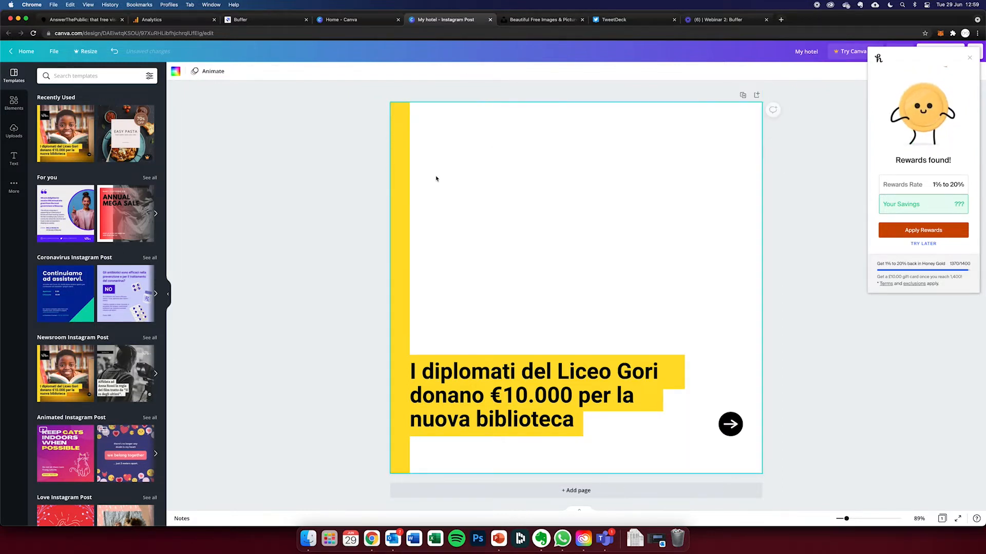
# - Delete the yellow side strip, the headline with its yellow bars and the arrow icon to empty the page
pyautogui.click(404, 180)
pyautogui.press('Delete')
pyautogui.click(434, 400)
pyautogui.press('Delete')
pyautogui.click(433, 414)
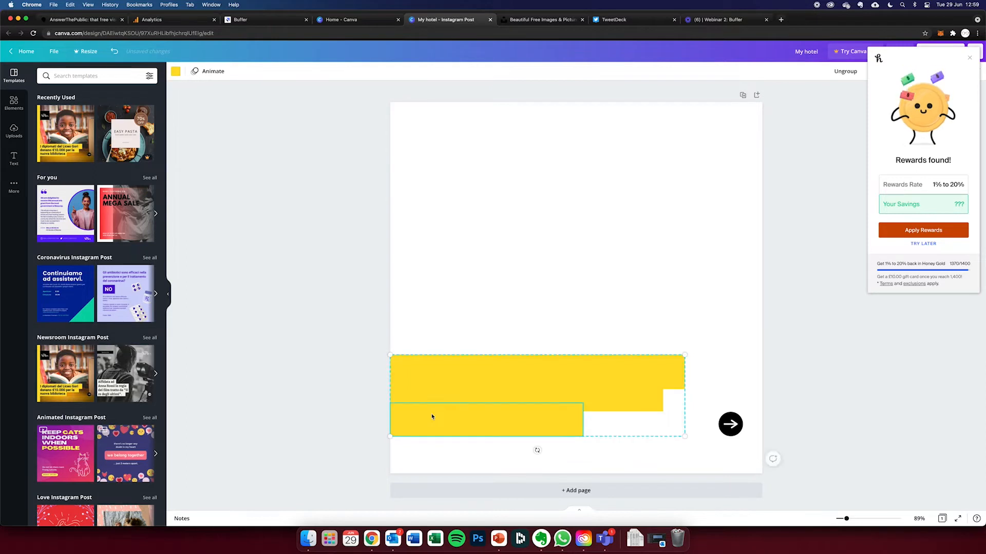
pyautogui.press('Delete')
pyautogui.click(419, 409)
pyautogui.press('Delete')
pyautogui.click(426, 389)
pyautogui.press('Delete')
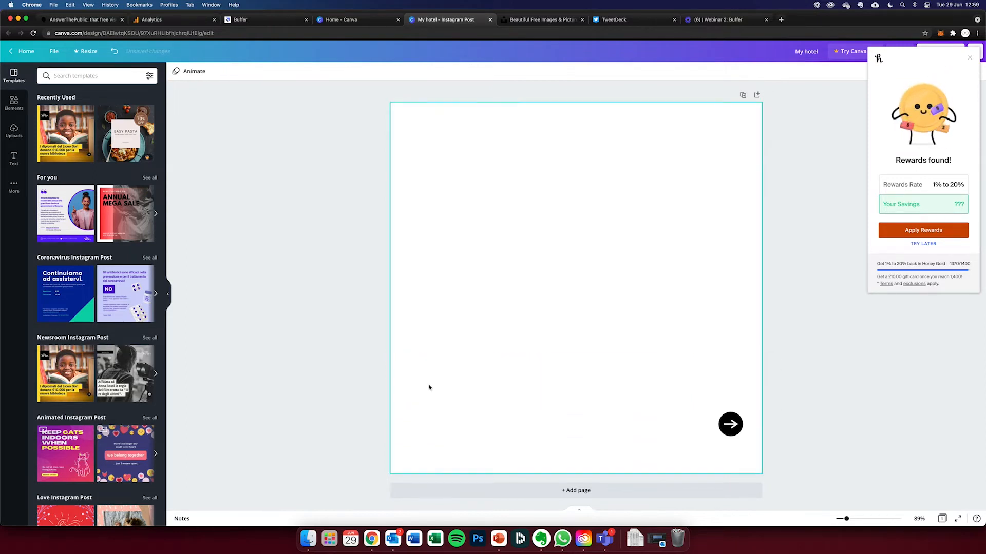
pyautogui.click(731, 424)
pyautogui.press('Delete')
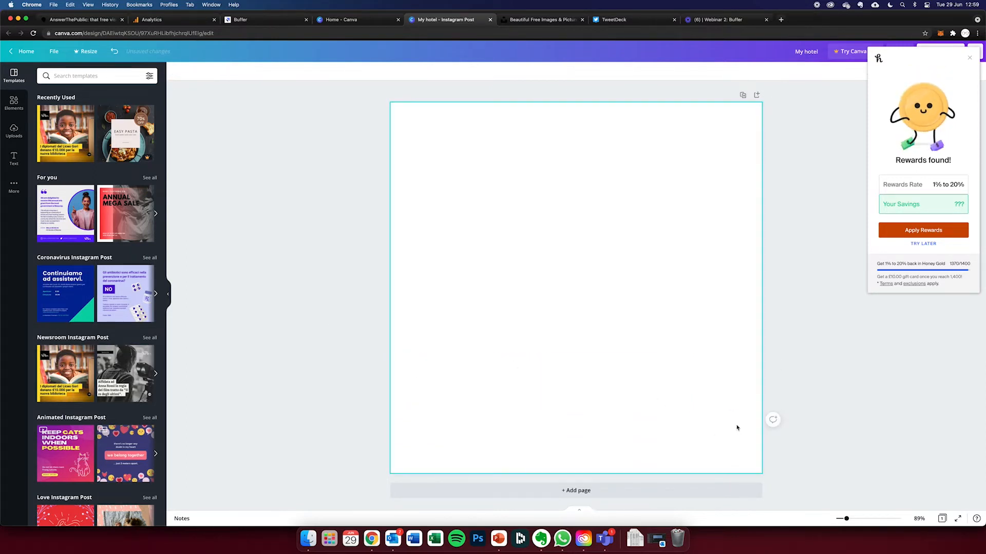
# - Dismiss the rewards pop-up and browse the Graphics category of the design elements
pyautogui.click(874, 59)
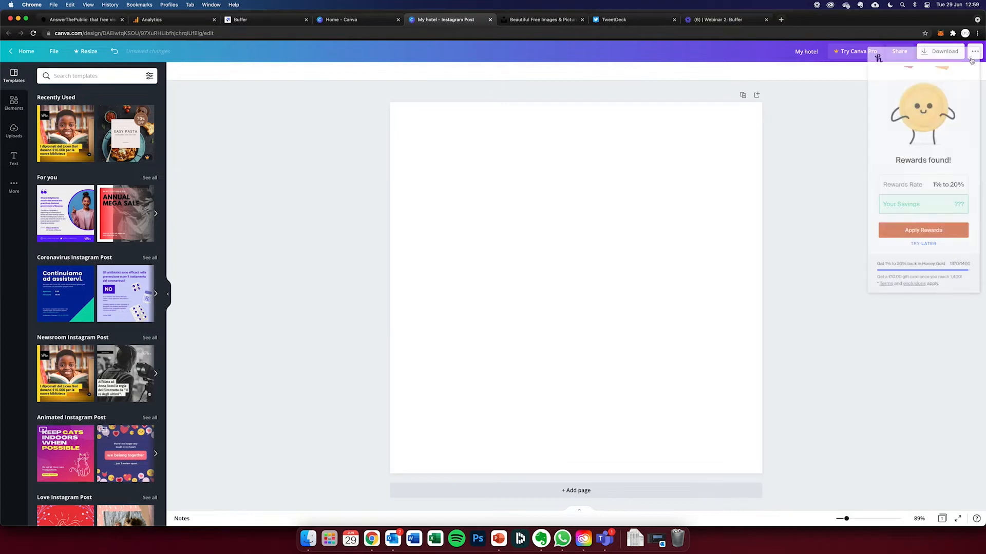
pyautogui.click(14, 103)
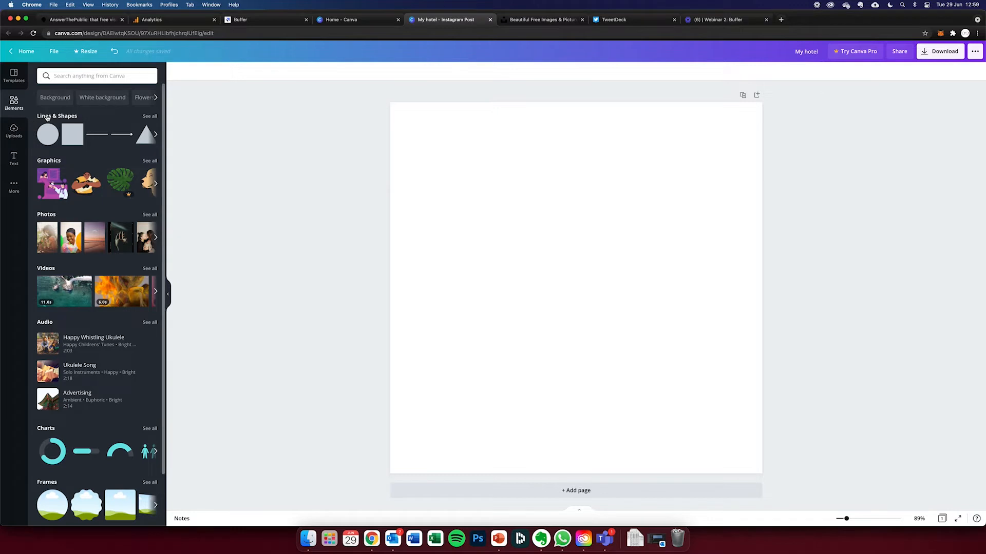
pyautogui.click(55, 161)
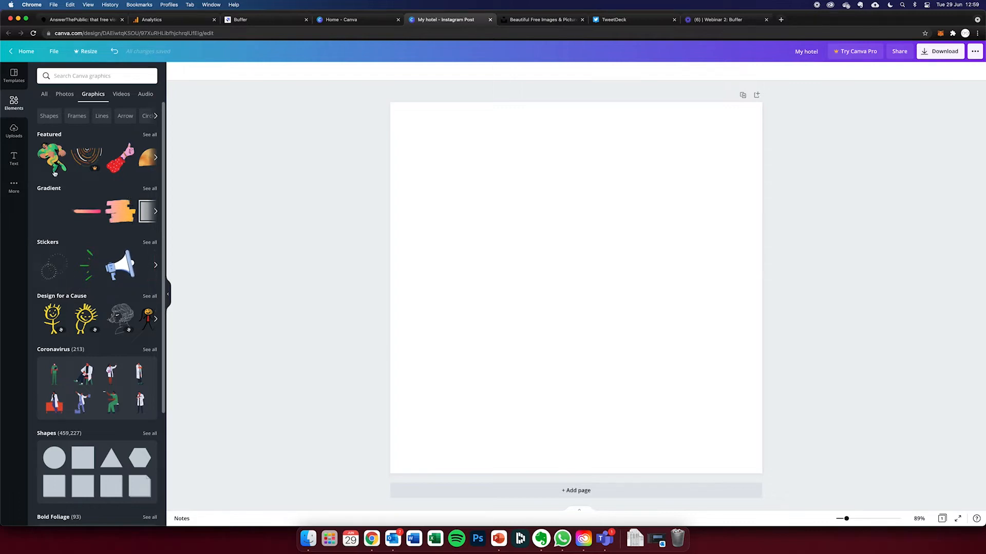
pyautogui.scroll(-4, 51, 190)
pyautogui.scroll(5, 54, 188)
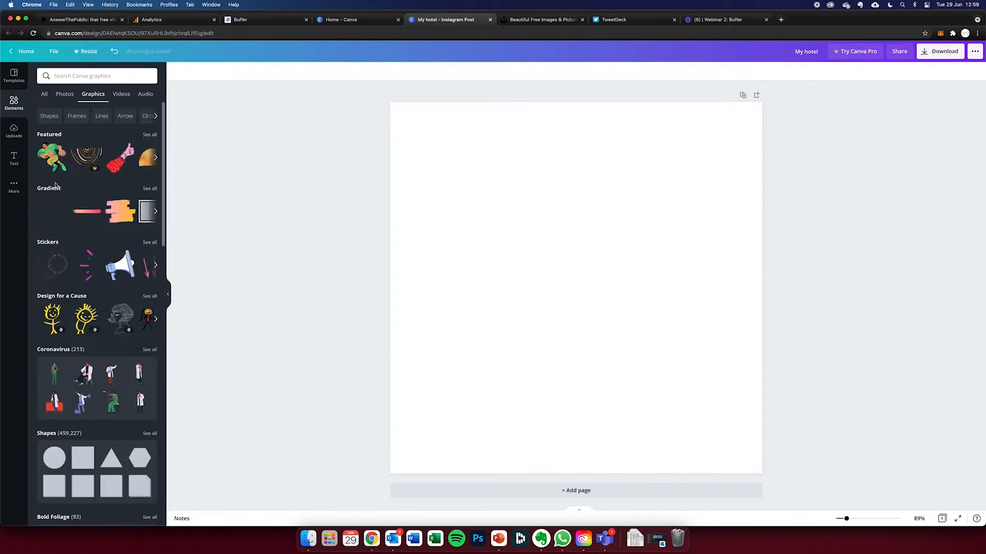
# - Search the design elements for "hotel"
pyautogui.click(91, 76)
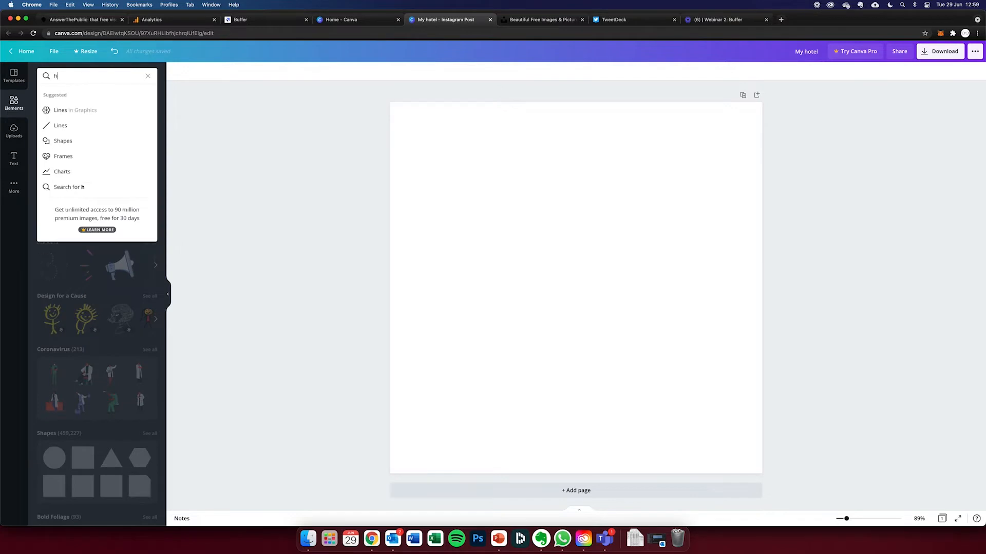
pyautogui.write('hotel')
pyautogui.press('Return')
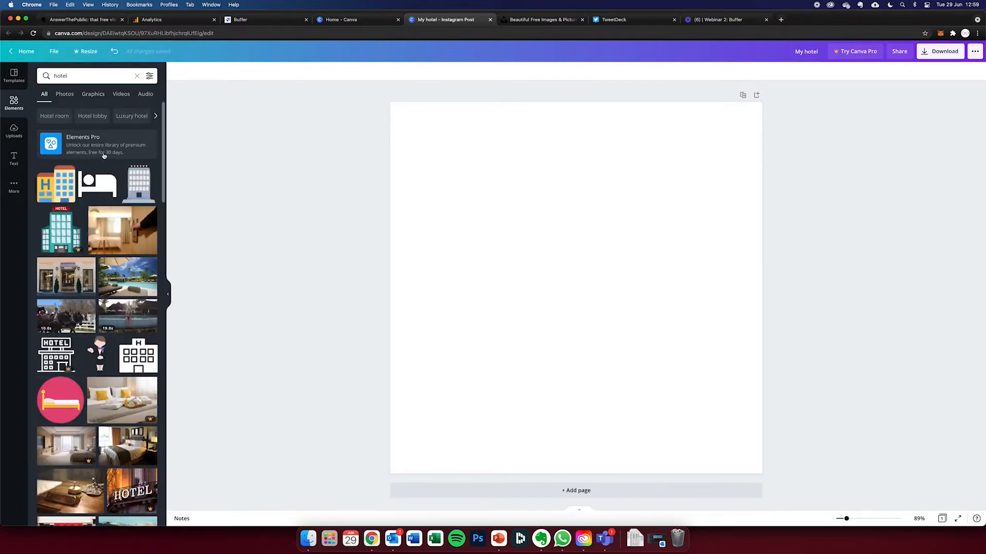
# - Place the photo of a hand opening a hotel room door on the page, and delete it again
pyautogui.click(148, 231)
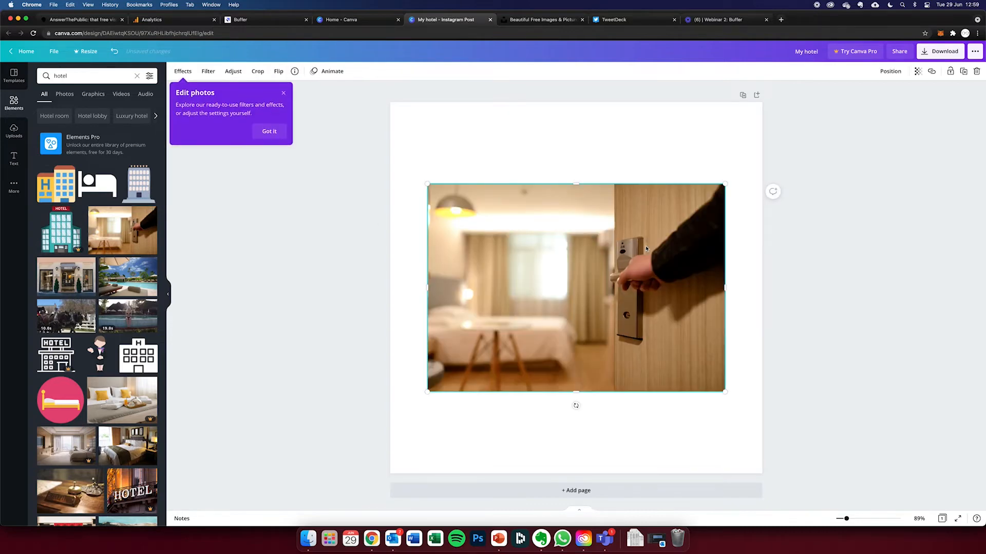
pyautogui.press('BackSpace')
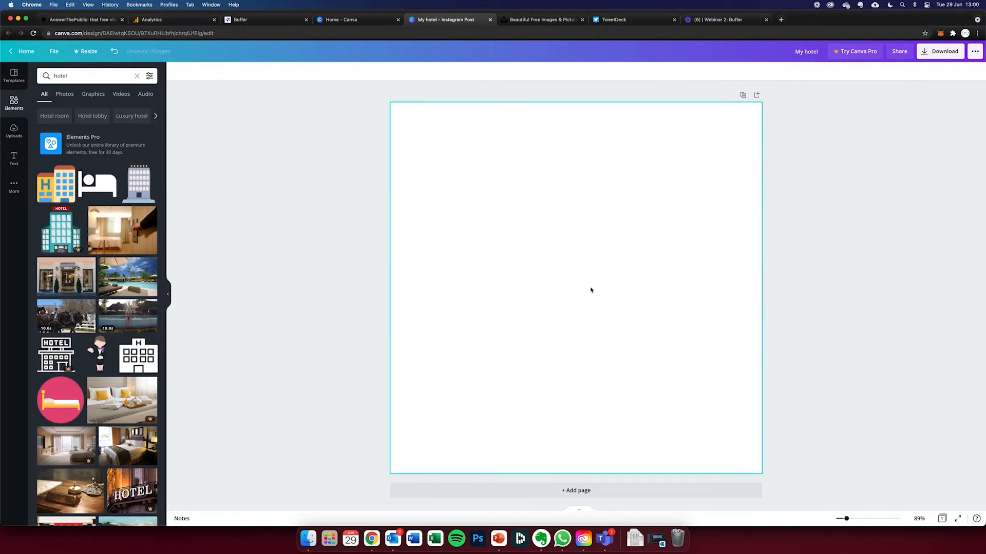
# - Try the pink bed icon on the page and delete it, and fill the page with the hotel bedroom photo
pyautogui.click(41, 386)
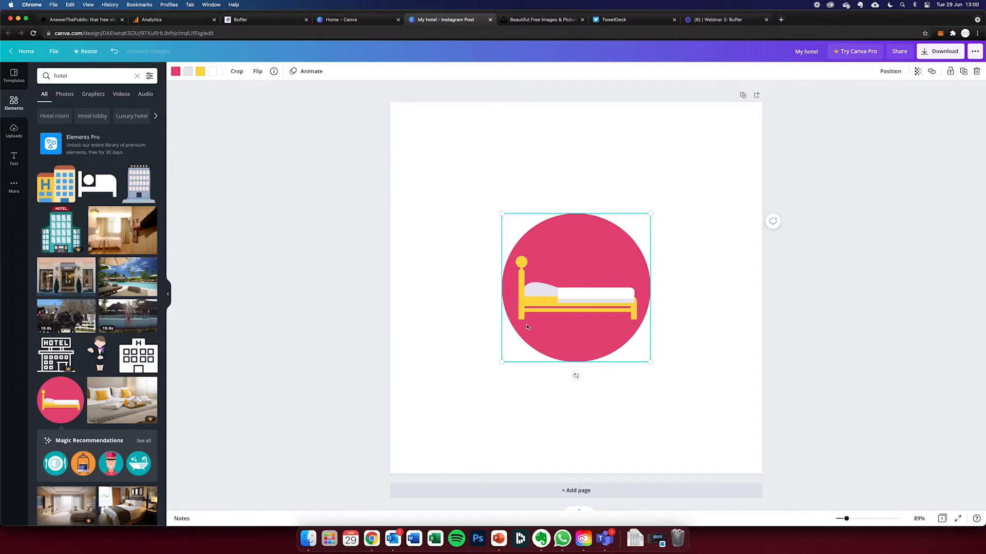
pyautogui.press('Delete')
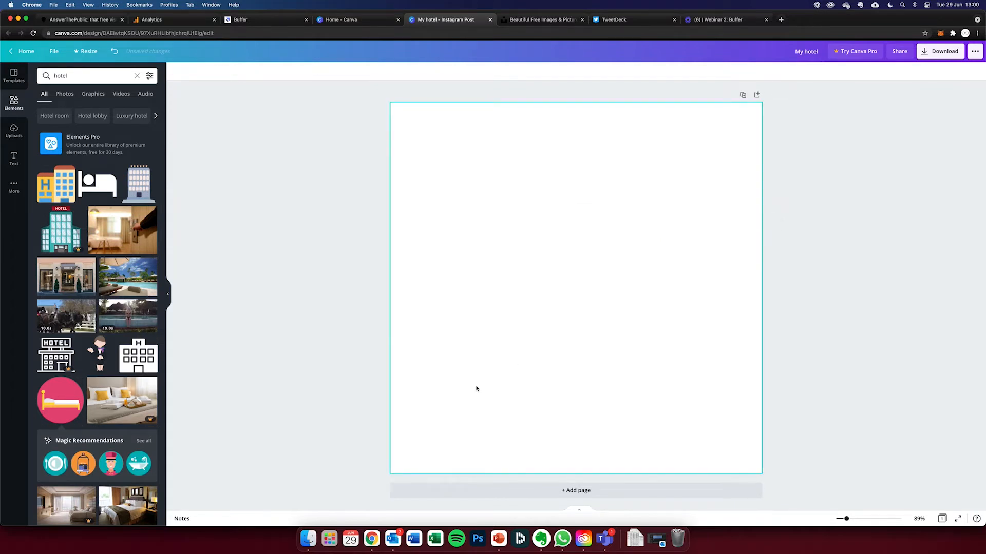
pyautogui.moveTo(140, 499); pyautogui.dragTo(403, 122)
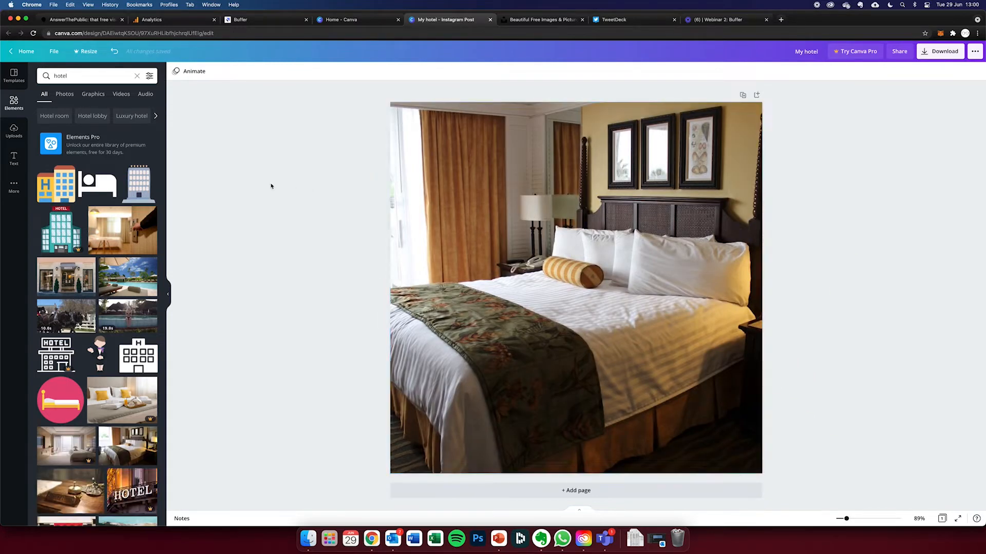
# - Browse the font combinations and add the one with the bold condensed headline and the "12 novembre 2020" date to the page
pyautogui.click(12, 159)
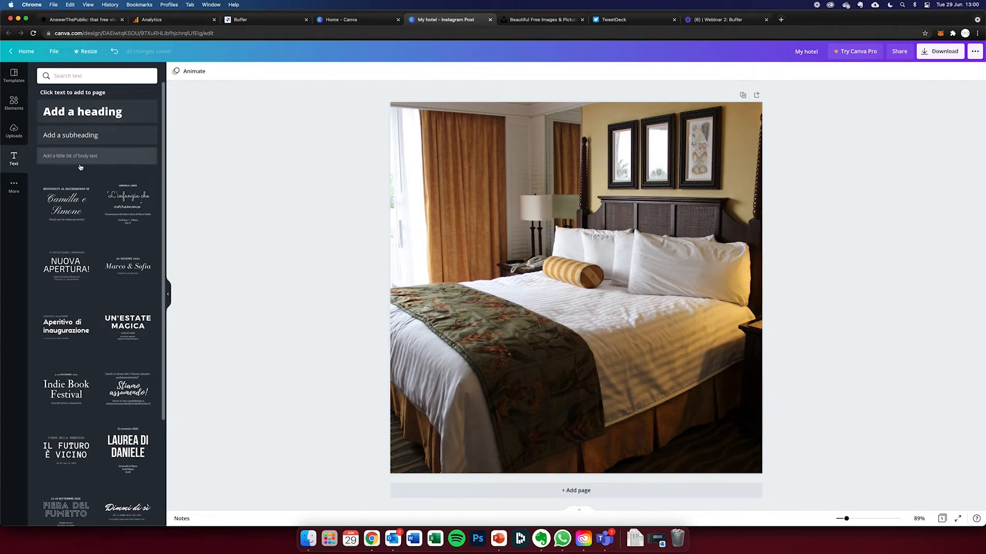
pyautogui.scroll(-5, 85, 220)
pyautogui.scroll(-8, 85, 221)
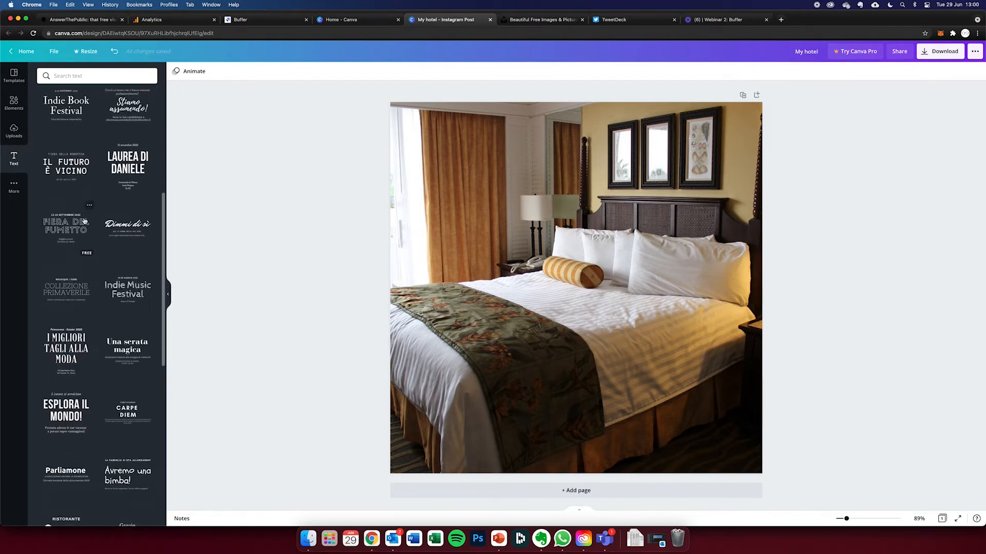
pyautogui.scroll(-15, 85, 221)
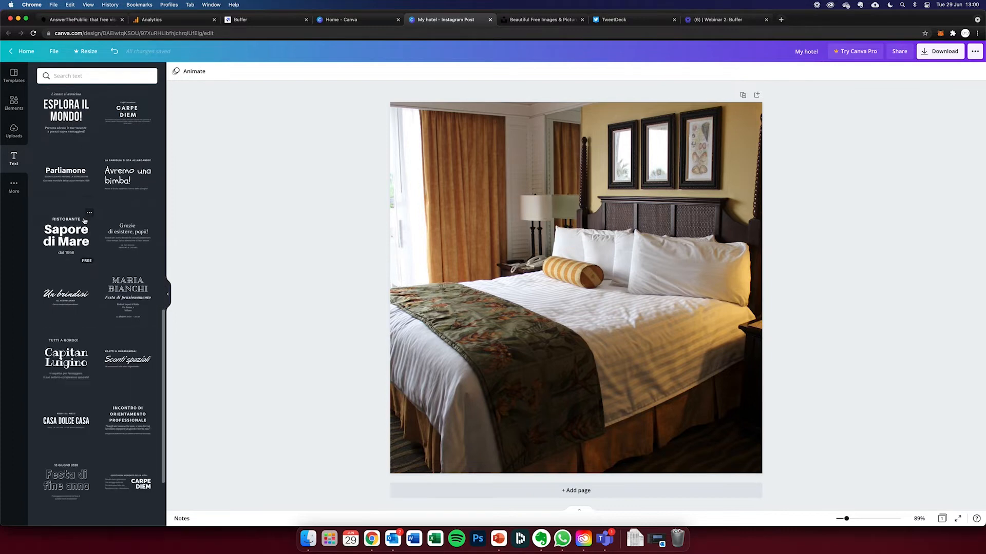
pyautogui.scroll(15, 85, 221)
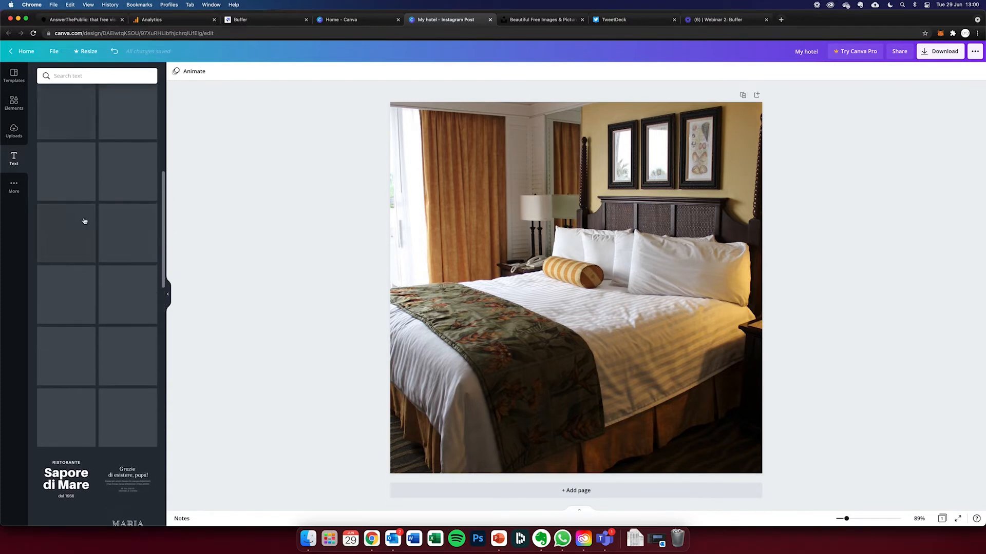
pyautogui.scroll(3, 85, 221)
pyautogui.scroll(2, 85, 221)
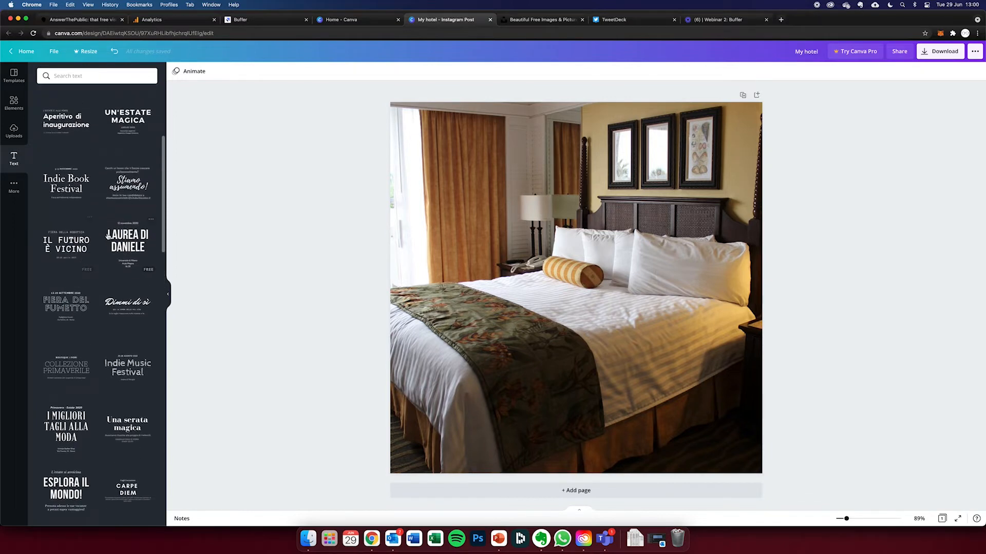
pyautogui.scroll(3, 116, 238)
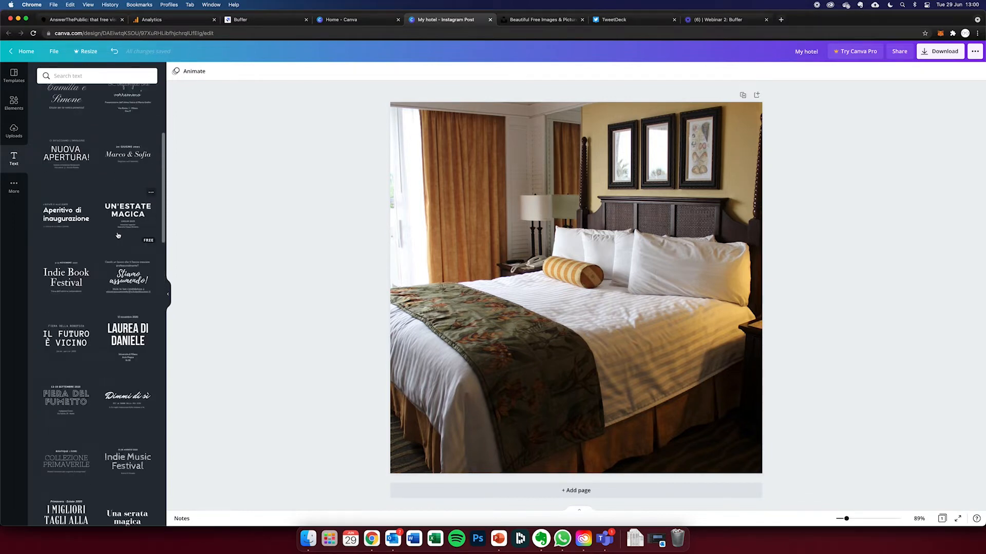
pyautogui.click(128, 336)
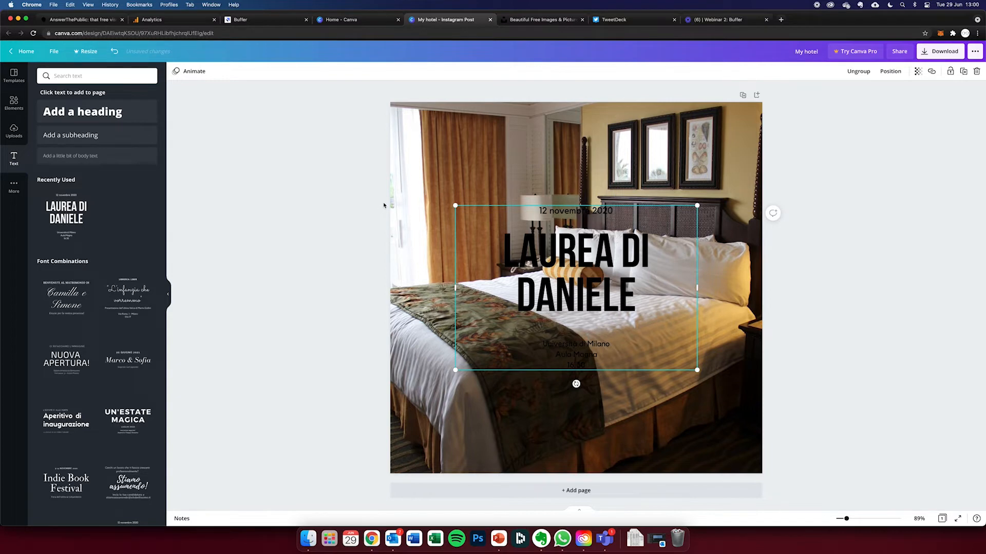
pyautogui.click(238, 213)
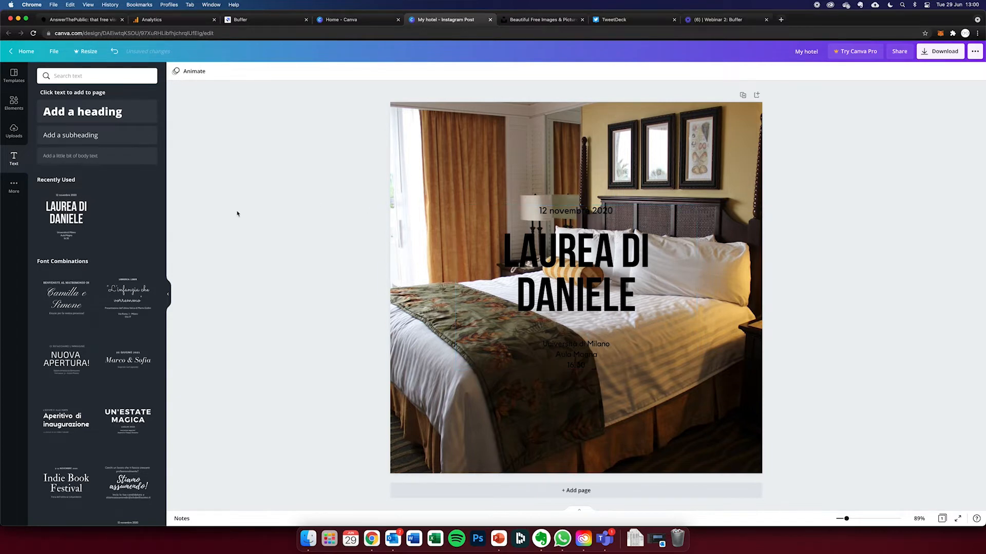
# - Clear the "hotel" elements search and add a square shape to the page
pyautogui.click(14, 102)
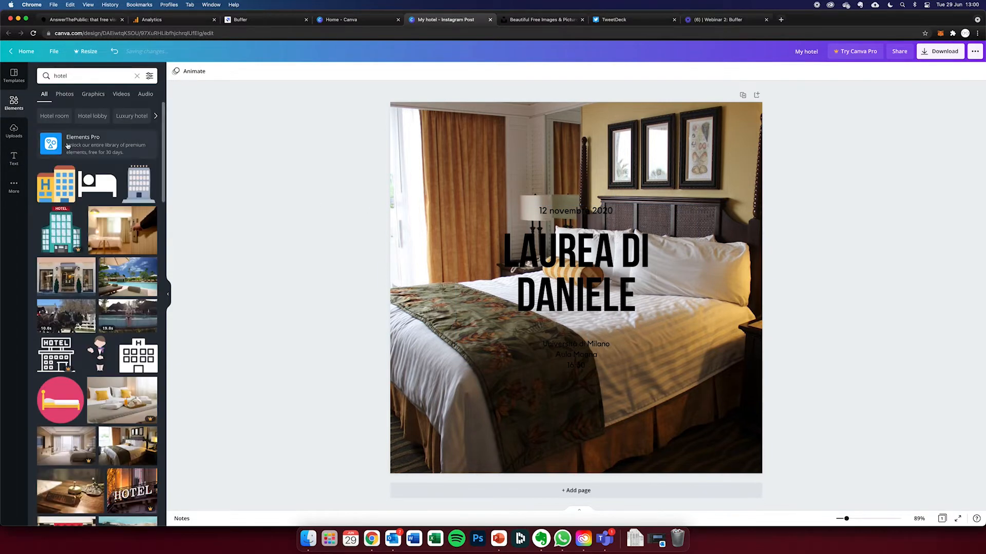
pyautogui.doubleClick(60, 76)
pyautogui.press('BackSpace')
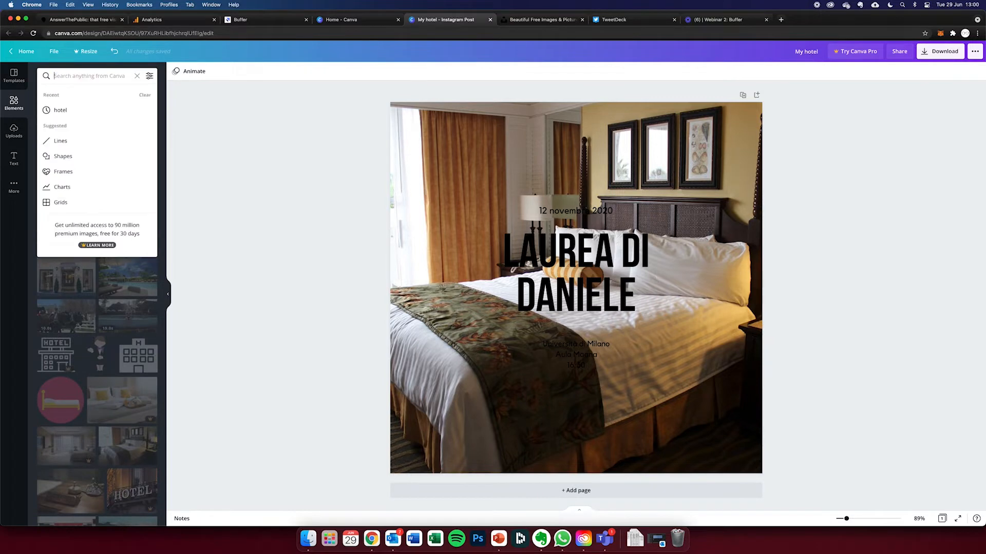
pyautogui.click(137, 76)
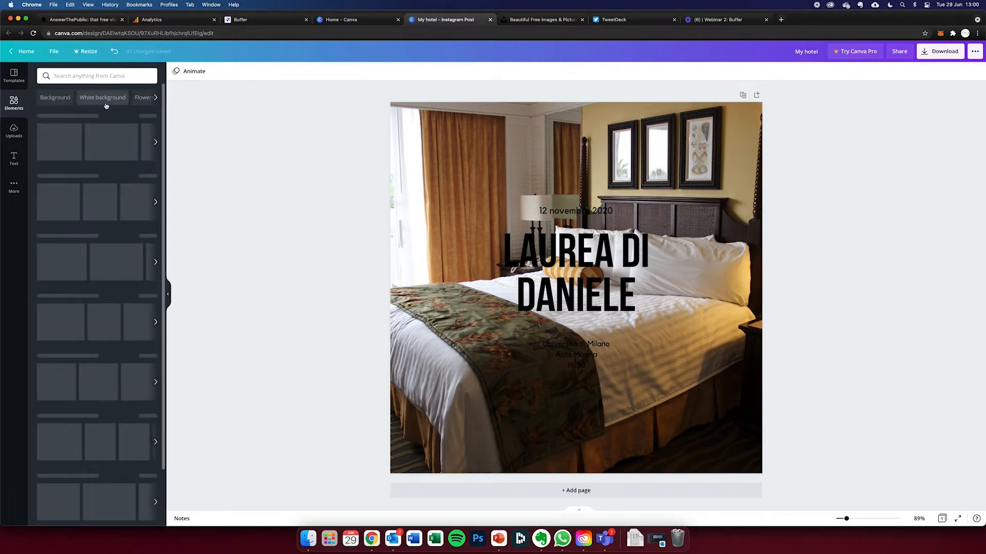
pyautogui.click(73, 187)
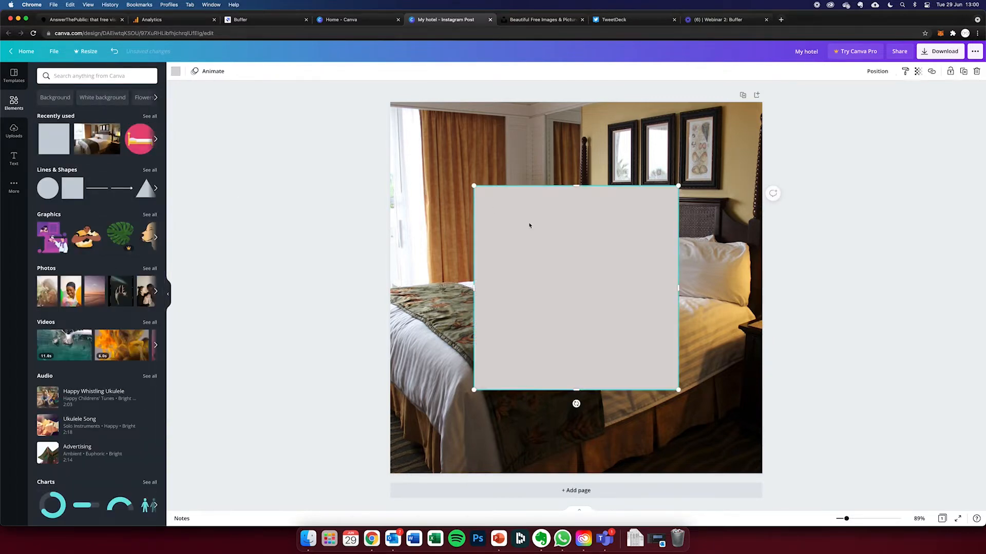
# - Send the square one level backward behind the text and colour it turquoise
pyautogui.rightClick(583, 225)
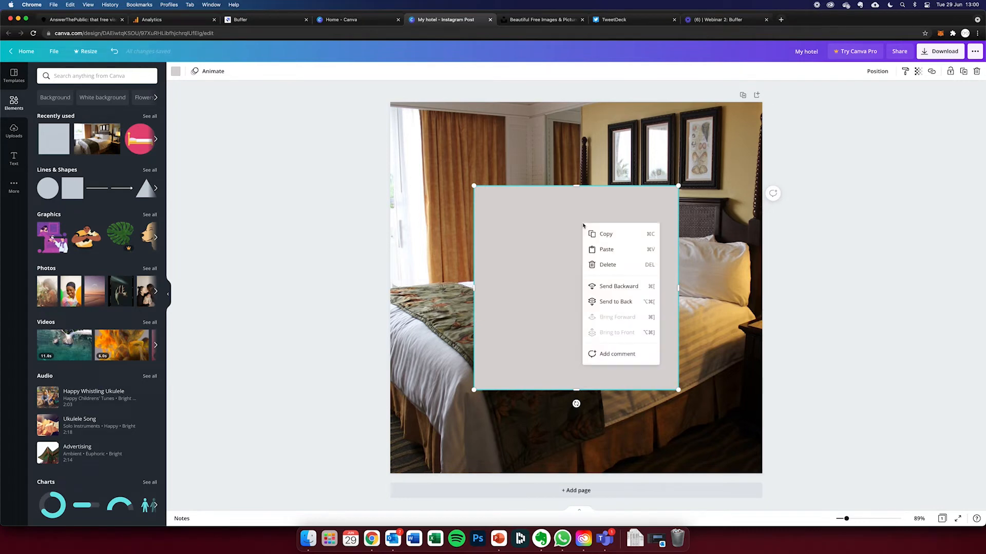
pyautogui.click(622, 287)
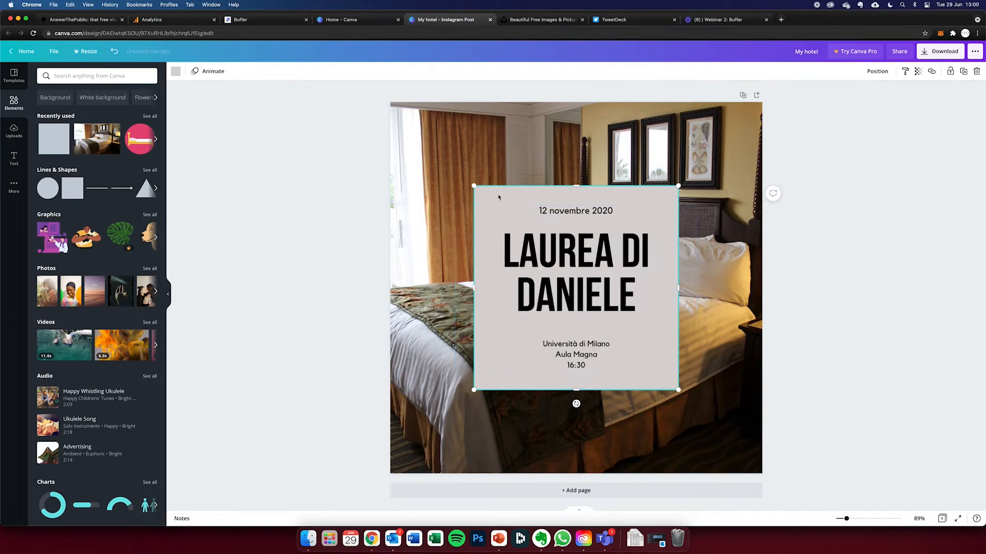
pyautogui.click(176, 71)
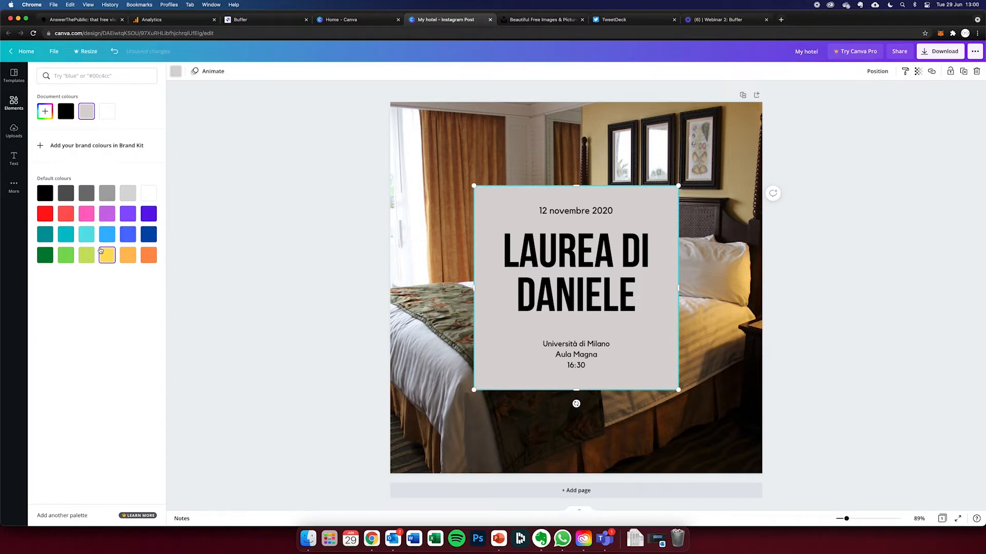
pyautogui.click(86, 234)
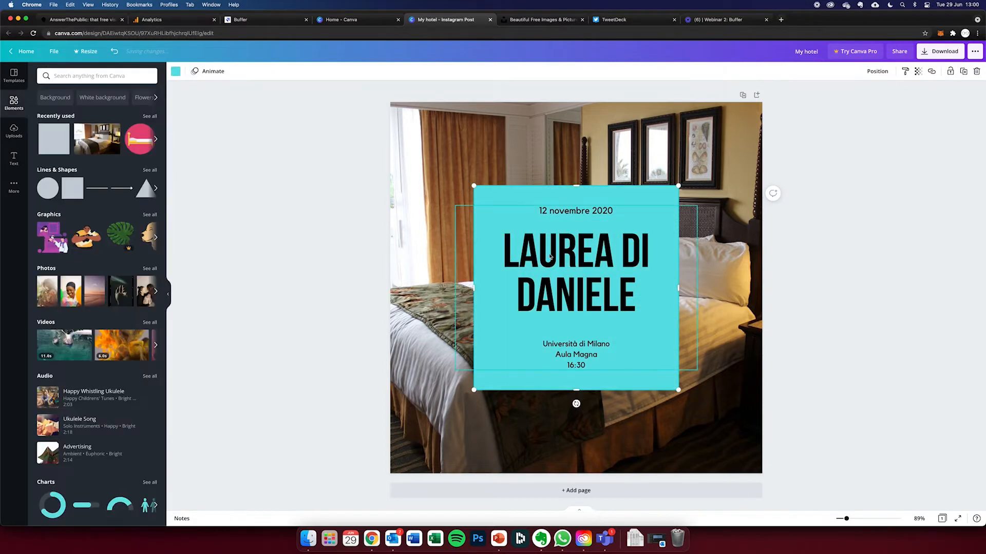
# - Replace the headline with "50% WEEKEND" on two lines
pyautogui.click(537, 252)
pyautogui.doubleClick(554, 256)
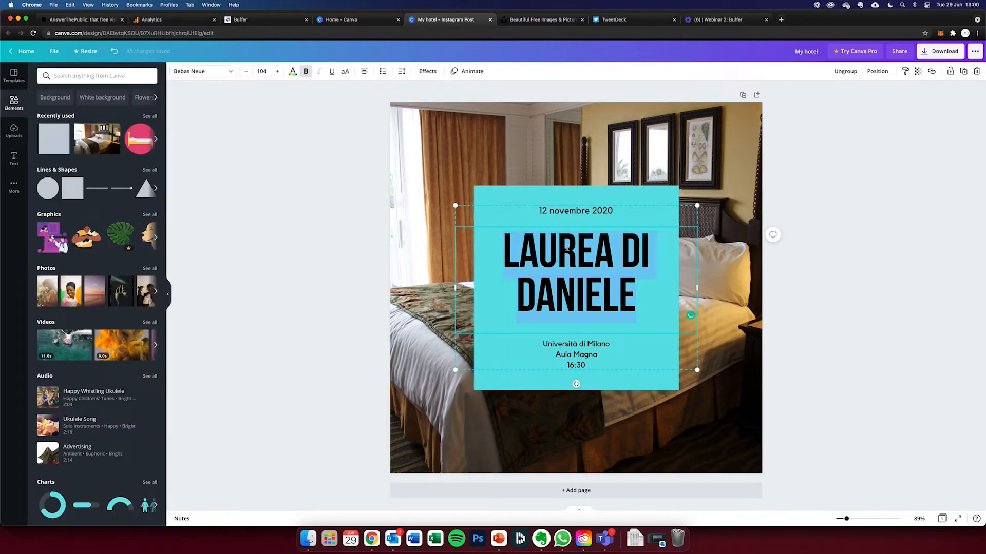
pyautogui.write('5-%')
pyautogui.press('BackSpace')
pyautogui.press('BackSpace')
pyautogui.write('0%')
pyautogui.press('Return')
pyautogui.write('WEEKEND')
# - Change the date line above the headline to "12 November 2021"
pyautogui.click(576, 212)
pyautogui.click(611, 212)
pyautogui.press('BackSpace')
pyautogui.write('1')
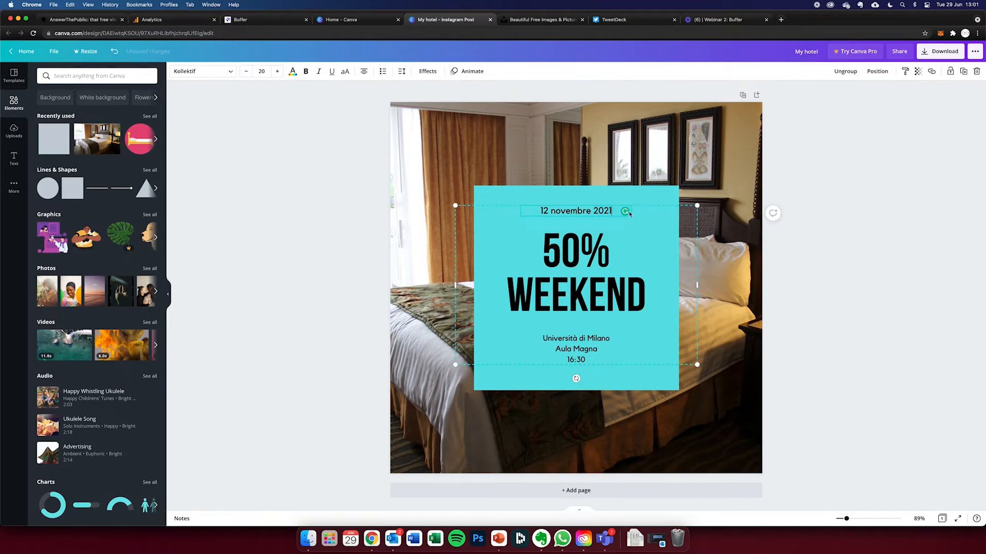
pyautogui.doubleClick(570, 211)
pyautogui.write('November')
pyautogui.tripleClick(572, 338)
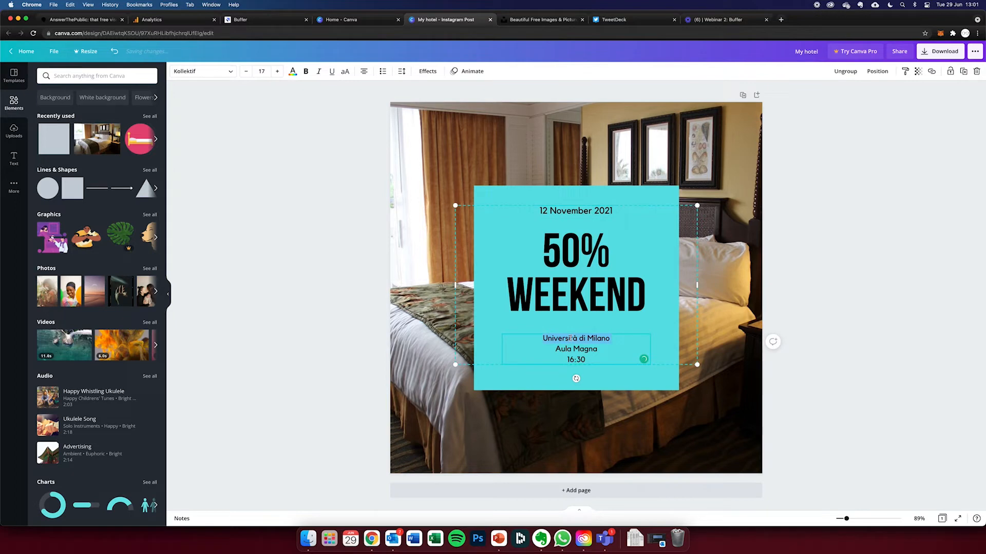
pyautogui.write('My hotel')
pyautogui.press('Return')
pyautogui.write('London')
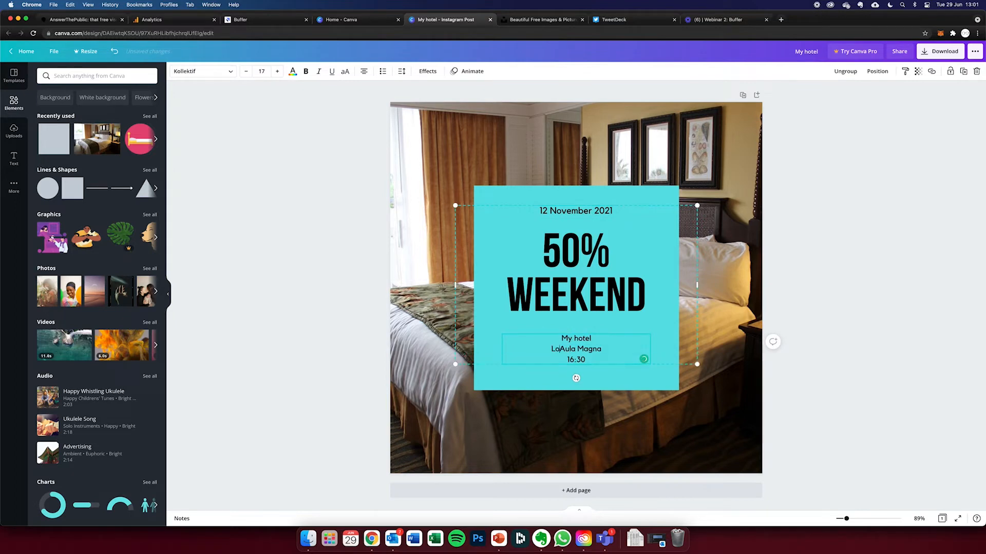
pyautogui.press('super+shift+Down')
pyautogui.press('BackSpace')
pyautogui.press('Return')
pyautogui.write('www.myhotel.com')
pyautogui.click(832, 339)
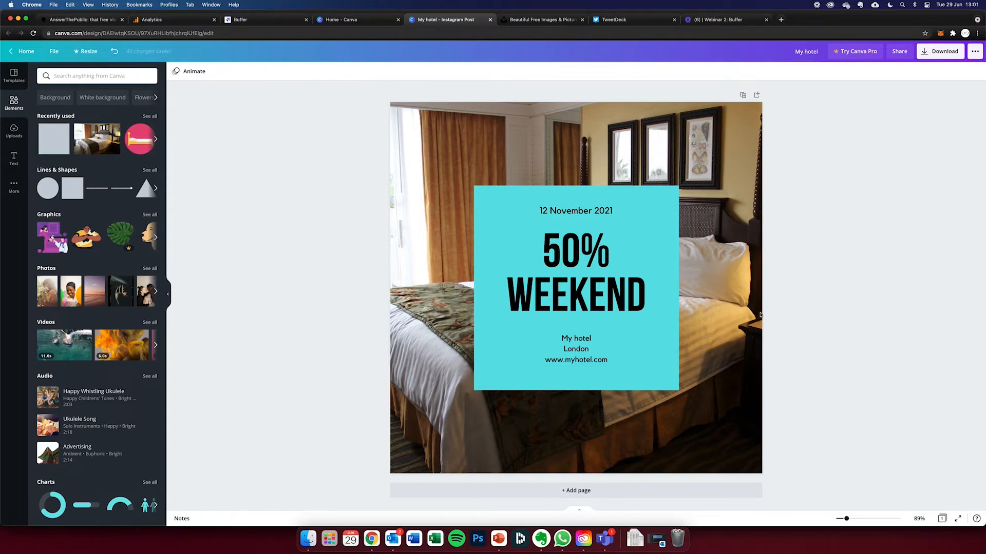
# - Duplicate the page and change the discount in the copy's headline to 25%
pyautogui.click(742, 95)
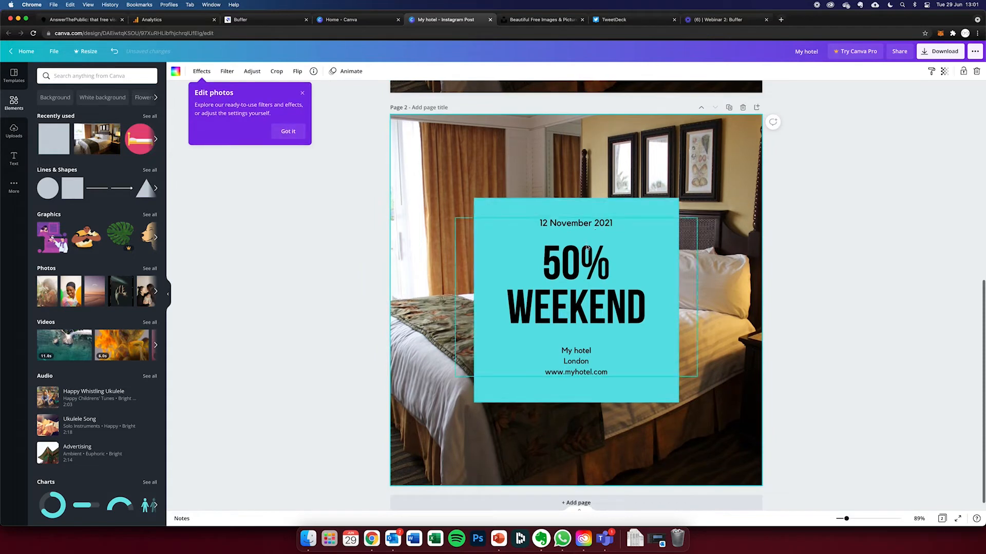
pyautogui.doubleClick(579, 267)
pyautogui.press('Left')
pyautogui.press('BackSpace')
pyautogui.write('2')
pyautogui.press('Right')
pyautogui.press('BackSpace')
pyautogui.write('5')
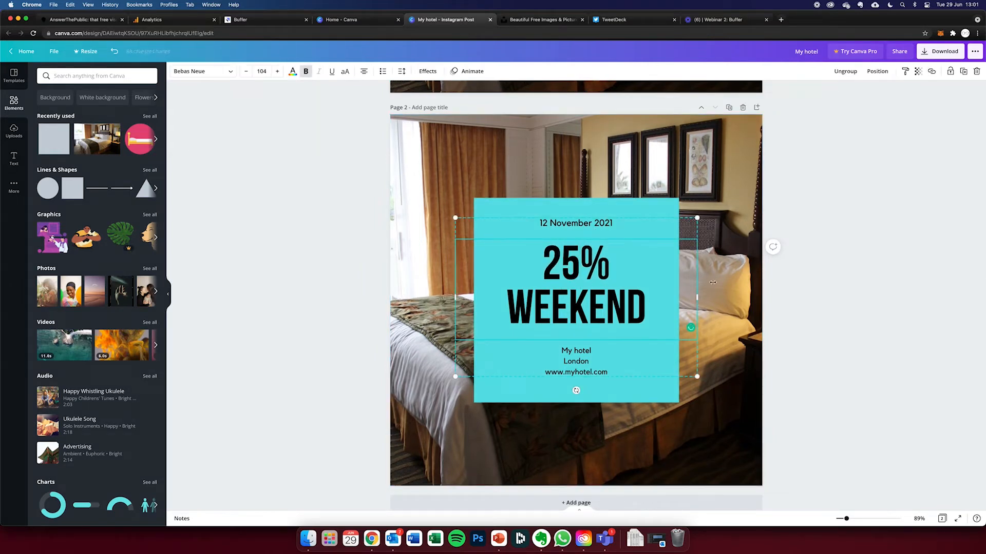
pyautogui.click(851, 280)
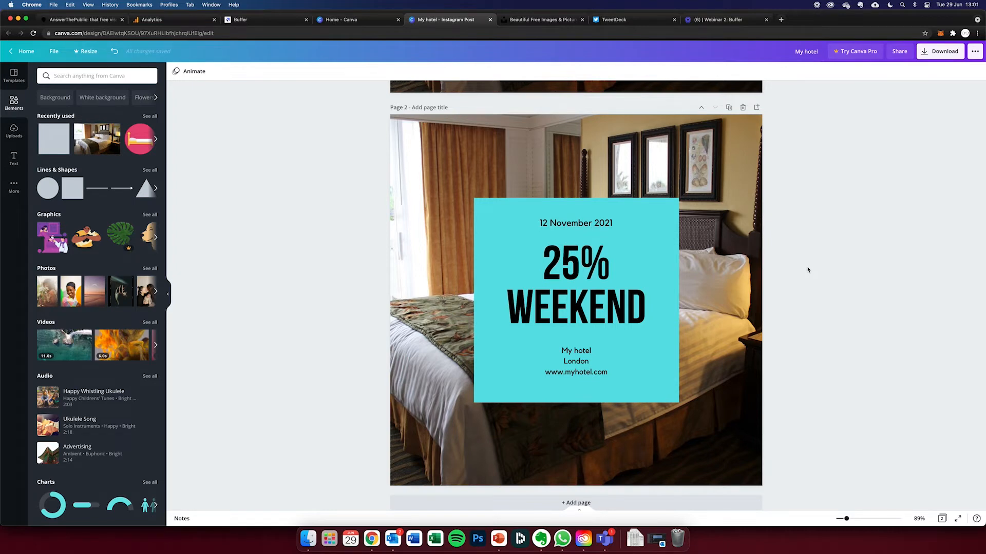
# - Review the file types offered in the download settings, such as PNG, JPG and PDF print, and close them without downloading
pyautogui.scroll(7, 754, 257)
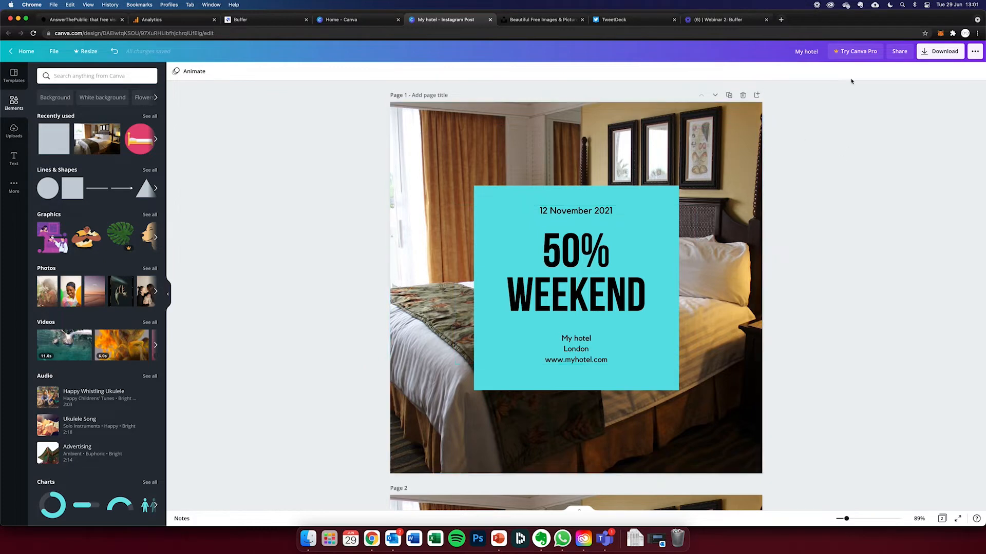
pyautogui.click(941, 54)
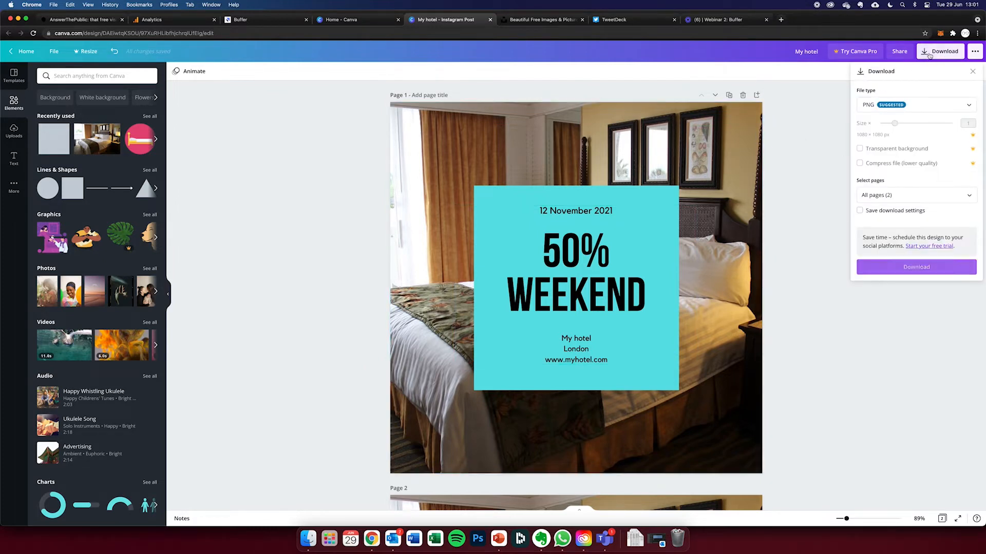
pyautogui.click(891, 108)
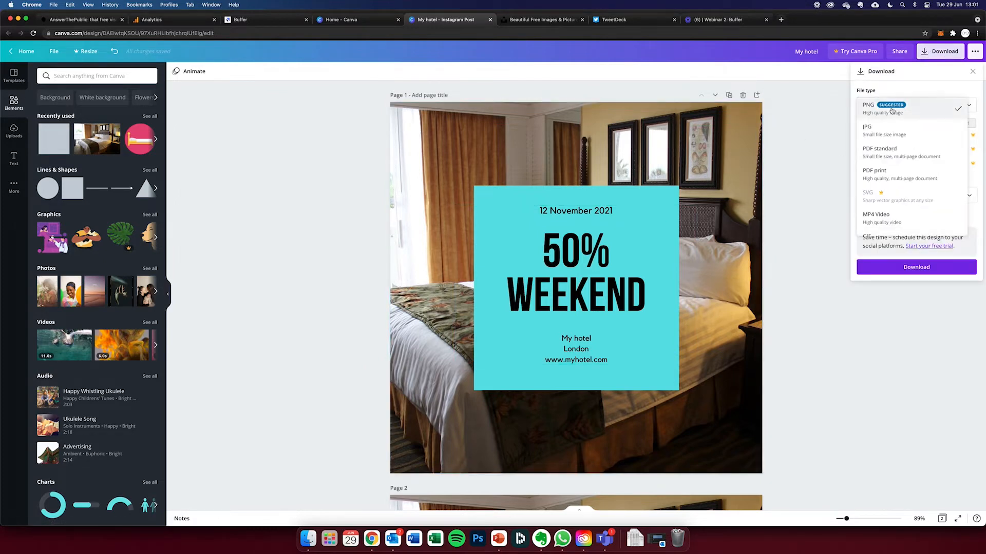
pyautogui.click(878, 173)
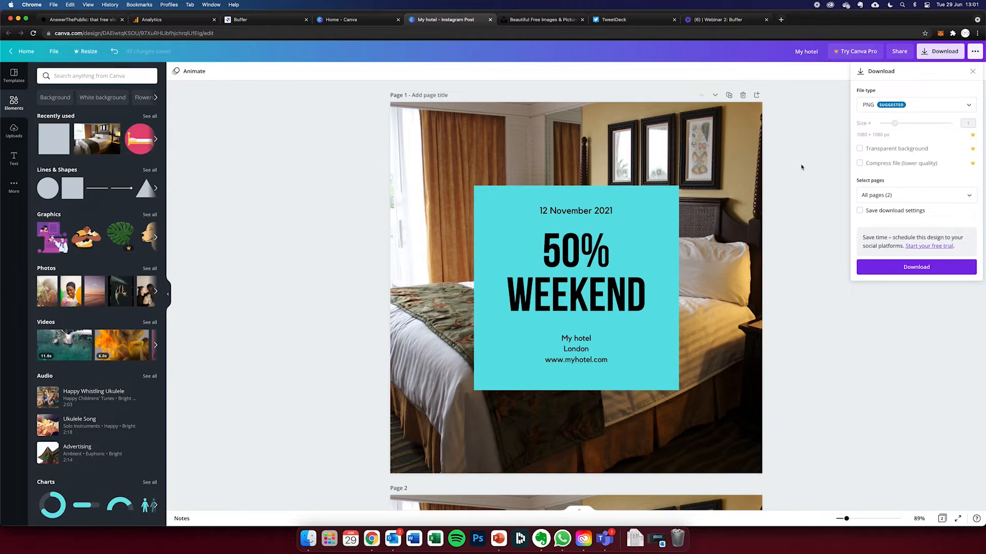
pyautogui.click(801, 168)
# - Add a blank third page, and delete it together with the duplicated 25% page
pyautogui.scroll(-1, 635, 409)
pyautogui.scroll(-2, 635, 410)
pyautogui.click(757, 376)
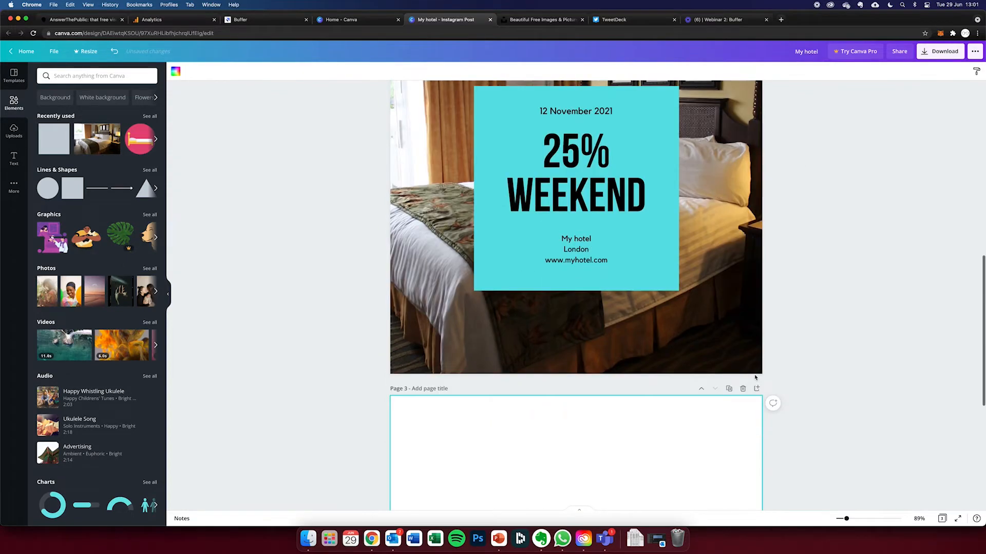
pyautogui.scroll(5, 755, 377)
pyautogui.scroll(1, 754, 377)
pyautogui.click(741, 303)
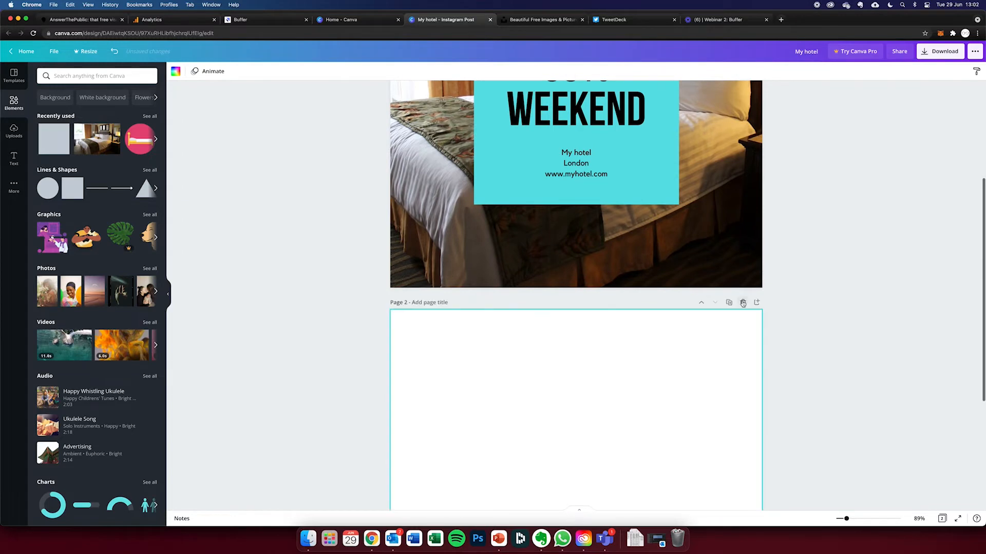
pyautogui.click(742, 303)
# - Apply the Block page animation to the 50% weekend post
pyautogui.click(189, 71)
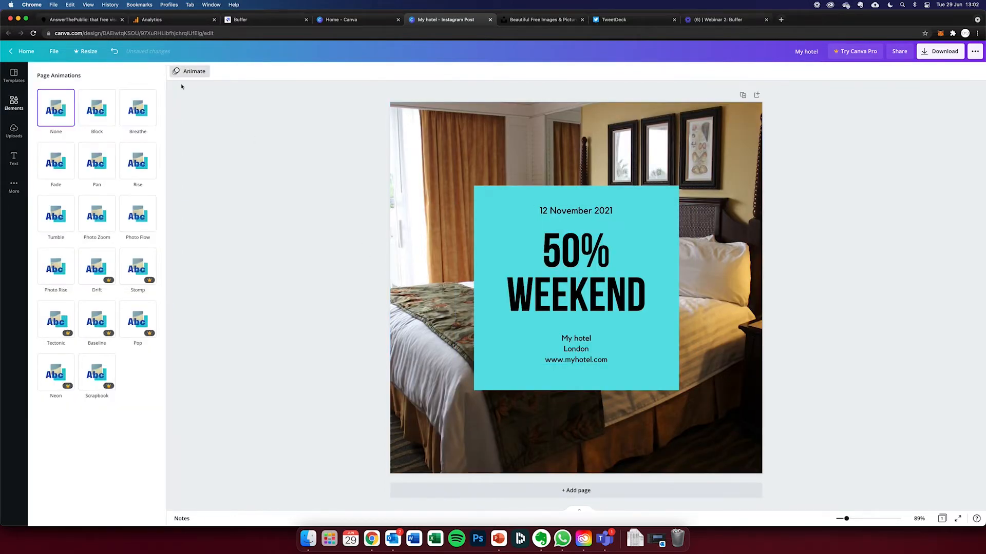
pyautogui.click(102, 116)
pyautogui.click(100, 112)
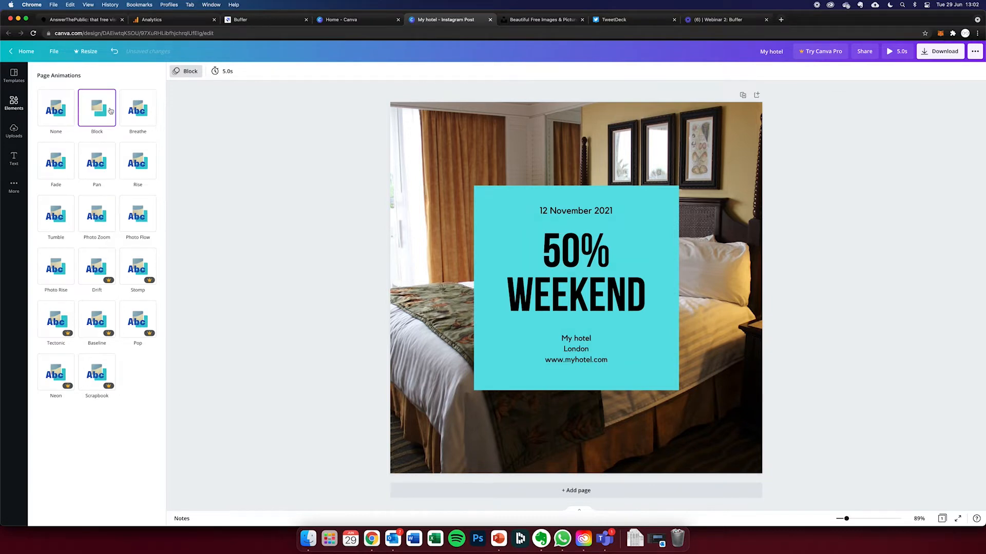
# - Try the Breathe page animation on the 50% weekend post, and switch it to Rise
pyautogui.click(143, 116)
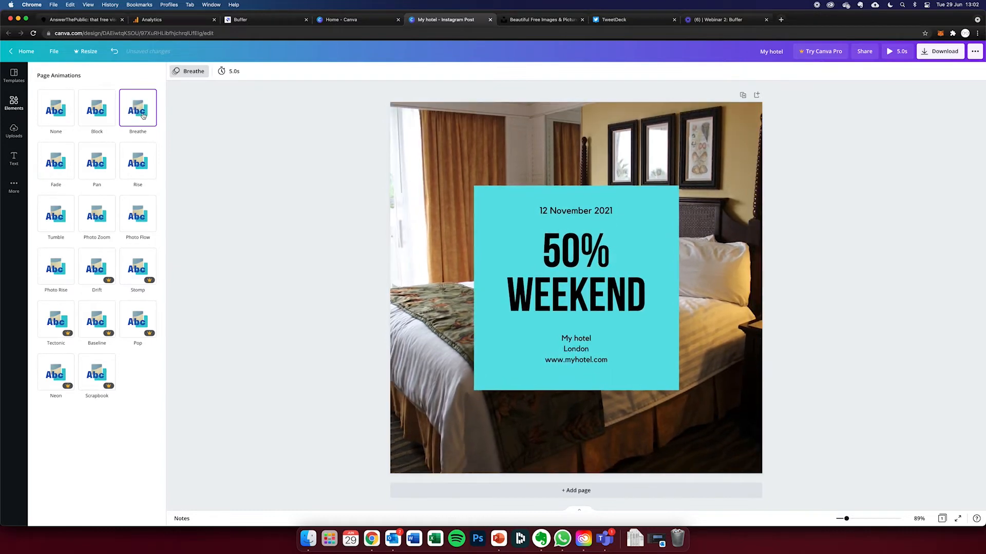
pyautogui.click(141, 172)
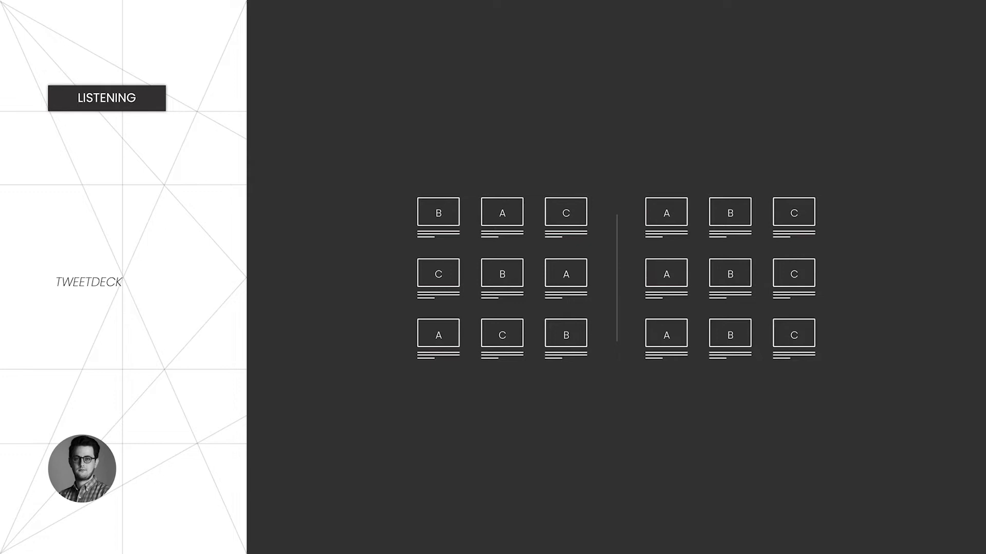
# - Leave the slideshow, switch to TweetDeck in Chrome and look through the tweets in the Home column
pyautogui.press('Escape')
pyautogui.click(371, 538)
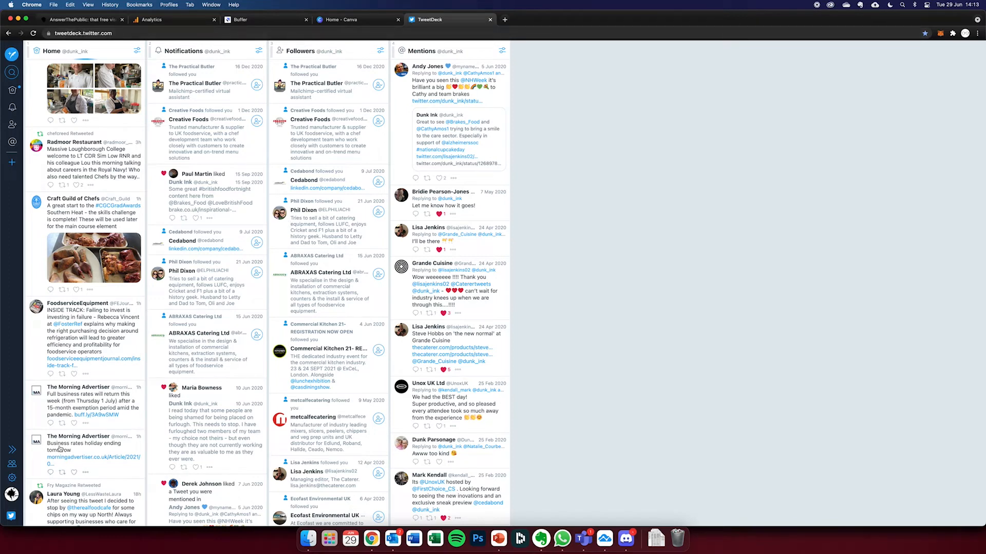
pyautogui.scroll(10, 77, 441)
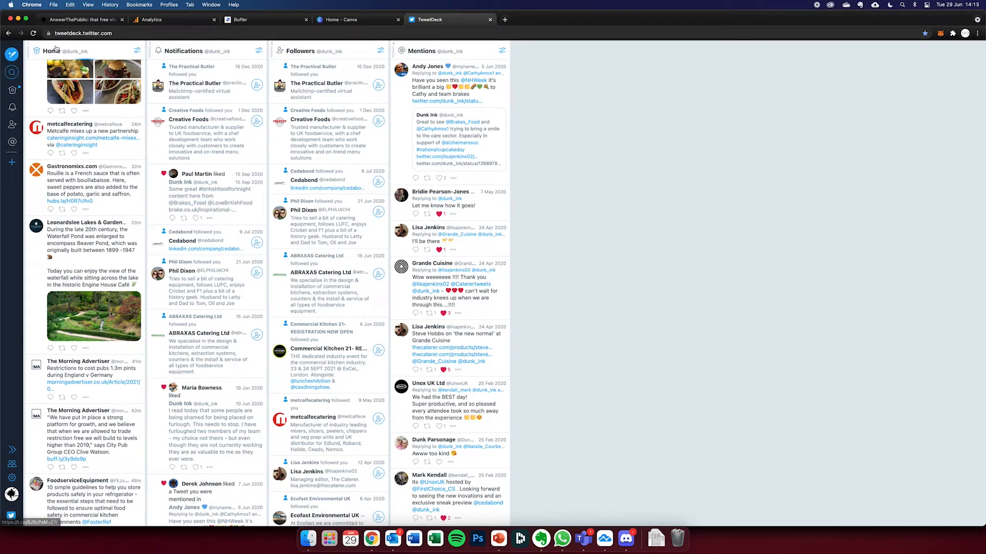
pyautogui.scroll(-10, 72, 74)
pyautogui.scroll(15, 60, 65)
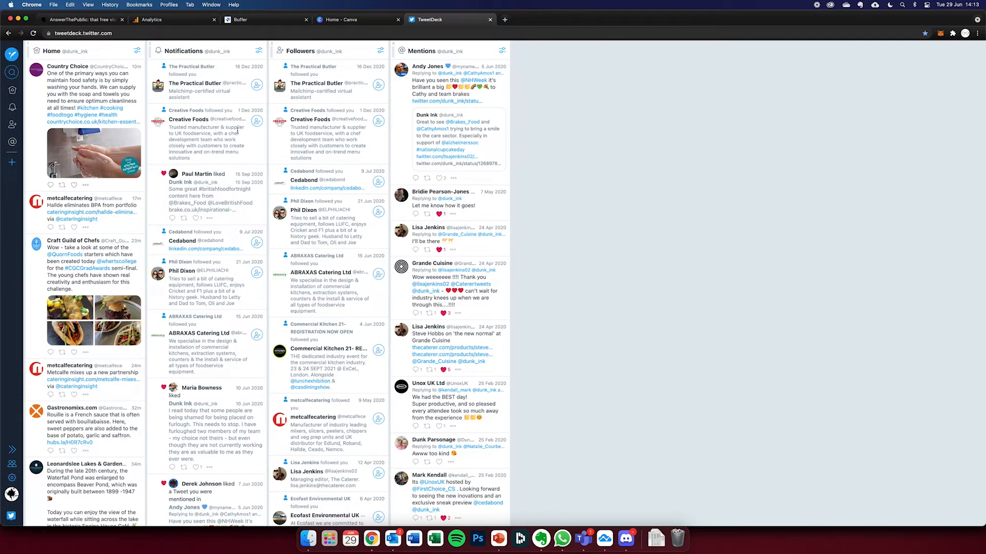
# - Examine the activity listed in the Notifications, Followers and Mentions columns
pyautogui.scroll(-10, 195, 74)
pyautogui.scroll(-15, 195, 74)
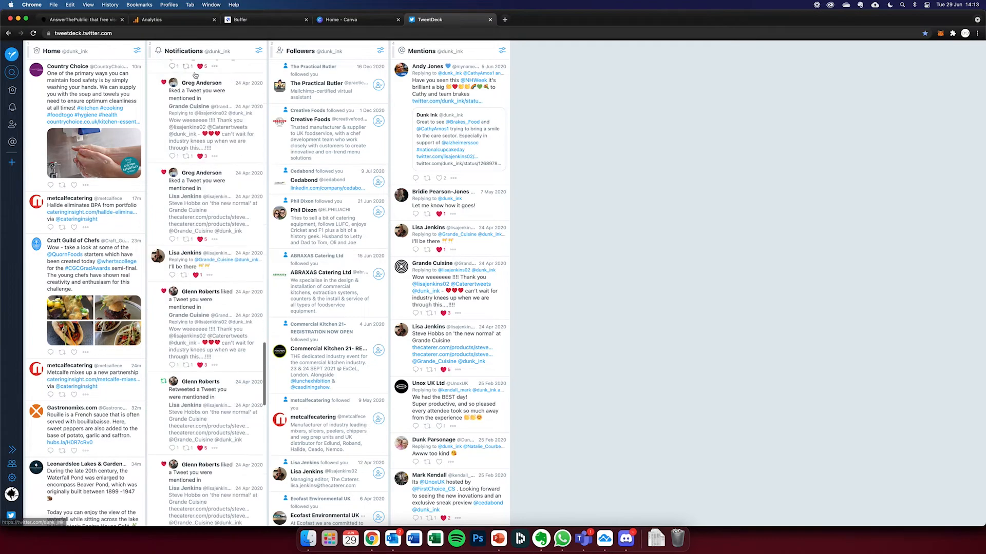
pyautogui.scroll(20, 191, 100)
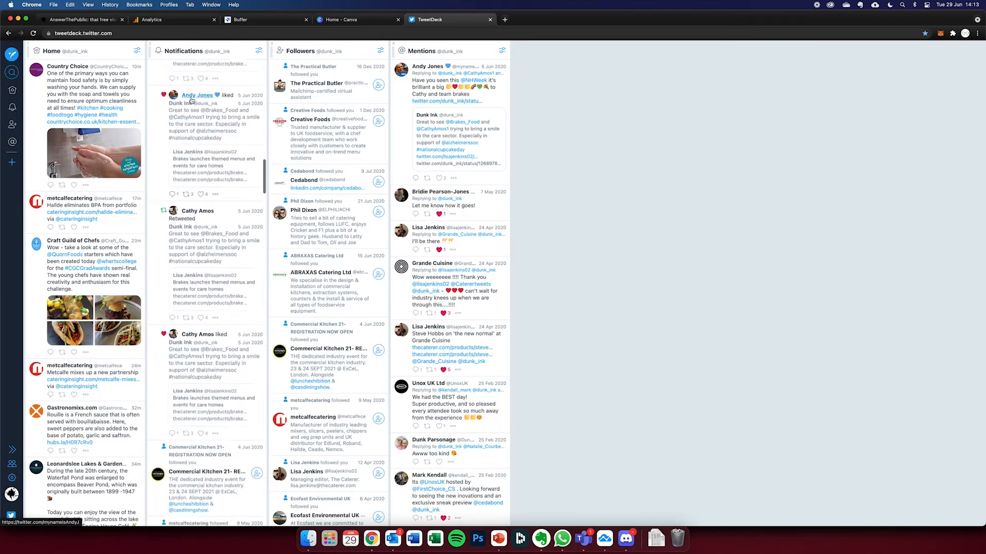
pyautogui.scroll(-5, 308, 103)
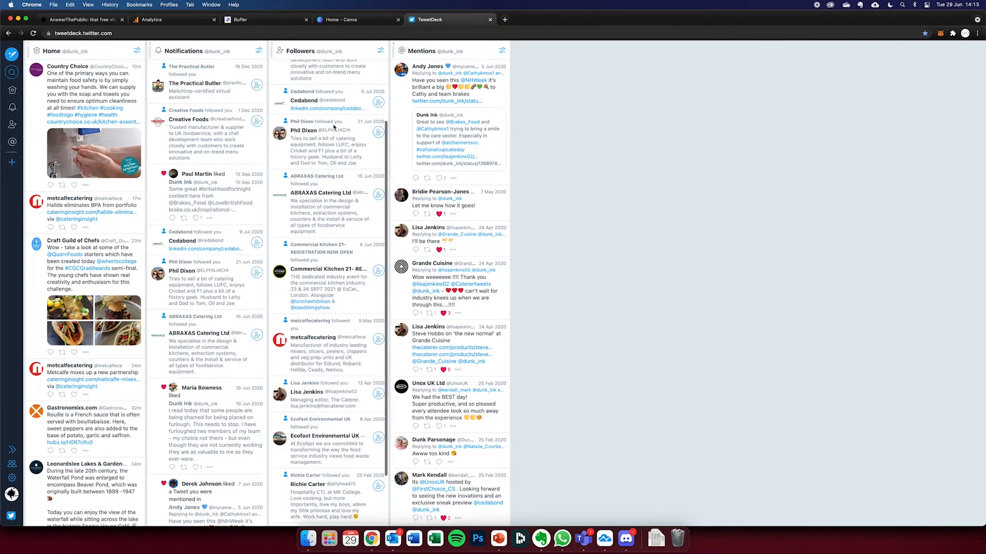
pyautogui.scroll(5, 329, 137)
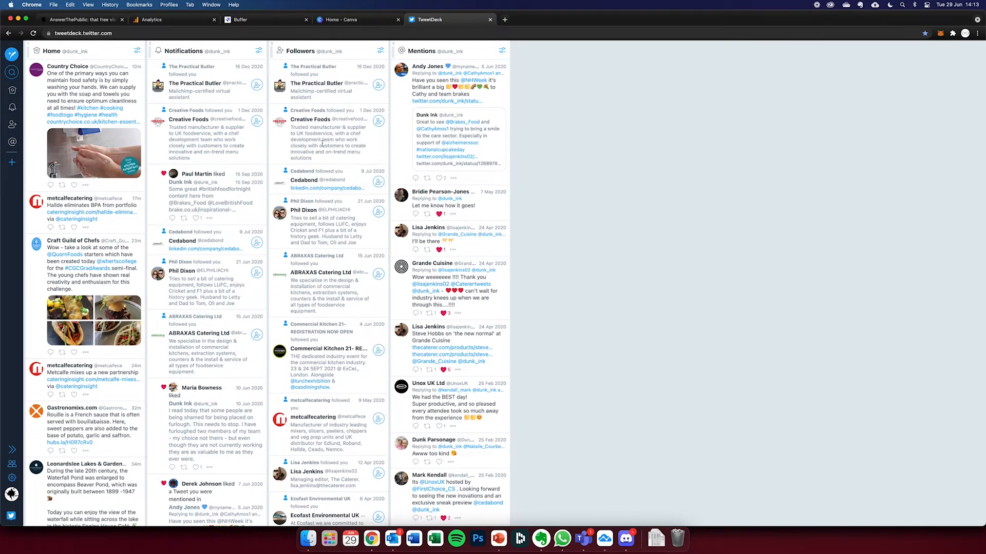
pyautogui.scroll(-5, 421, 99)
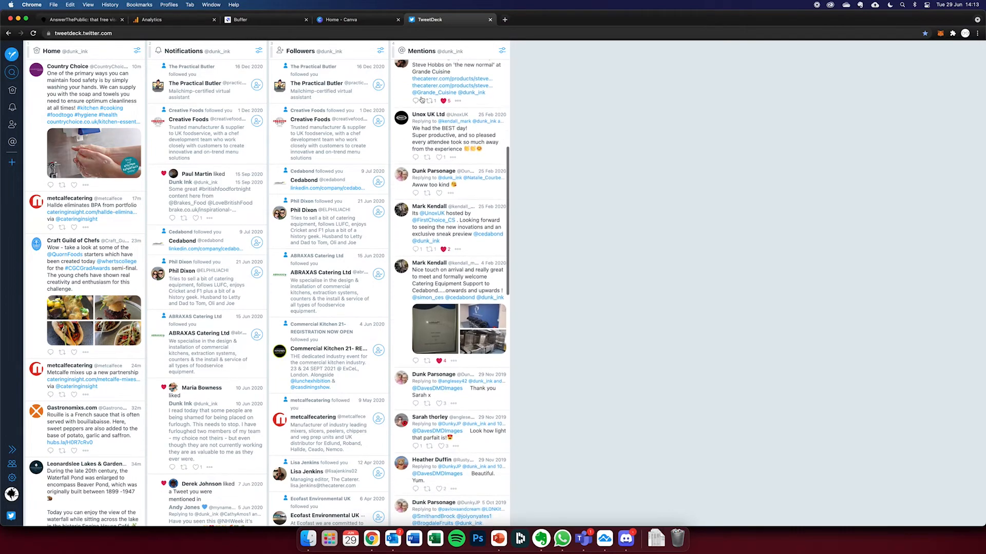
pyautogui.scroll(-4, 421, 99)
pyautogui.scroll(8, 401, 100)
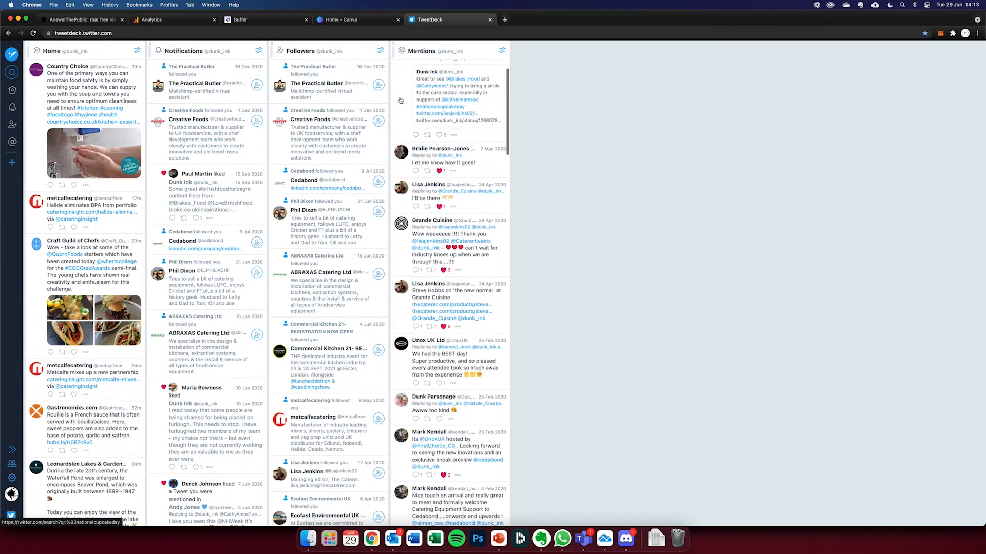
# - Start a new List column and create a private list named Chefs for it
pyautogui.click(11, 164)
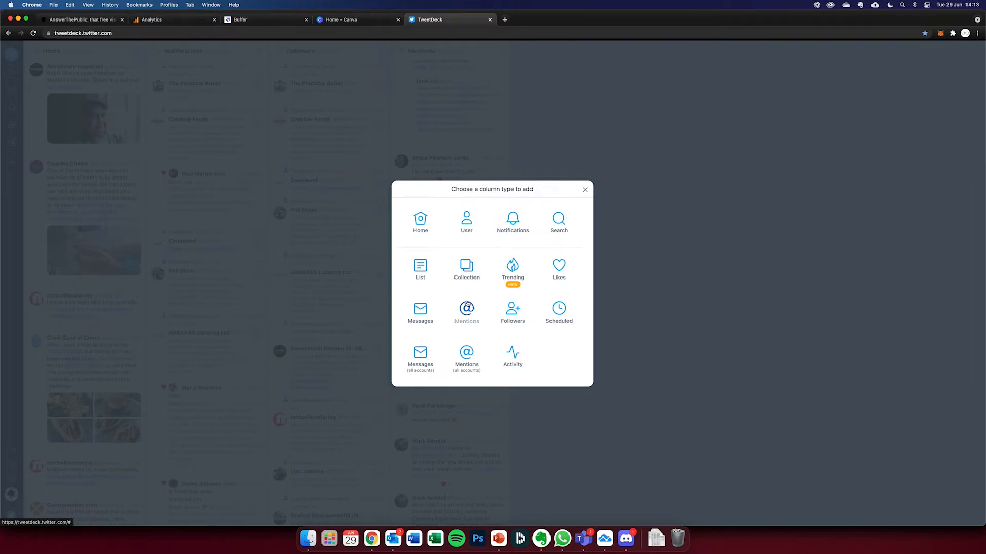
pyautogui.click(425, 272)
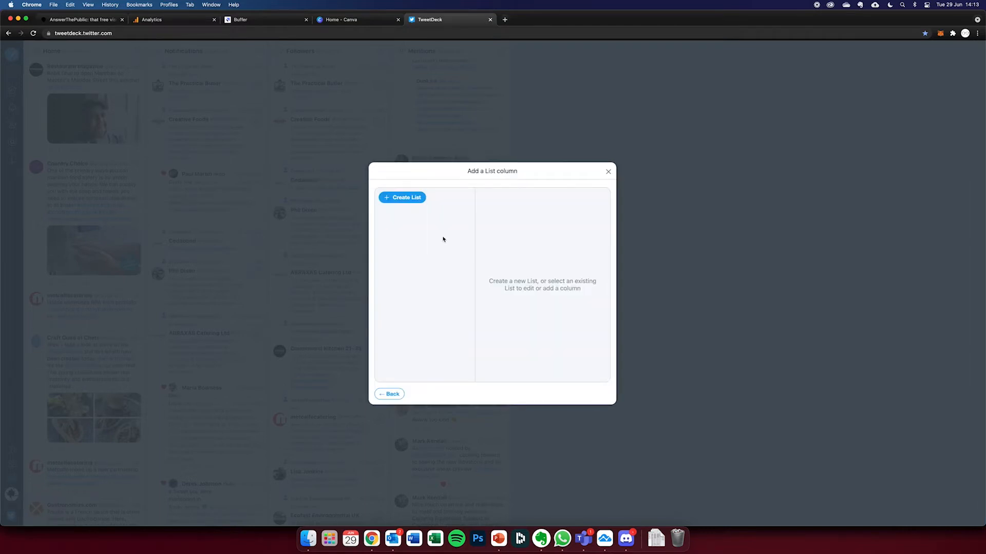
pyautogui.click(403, 198)
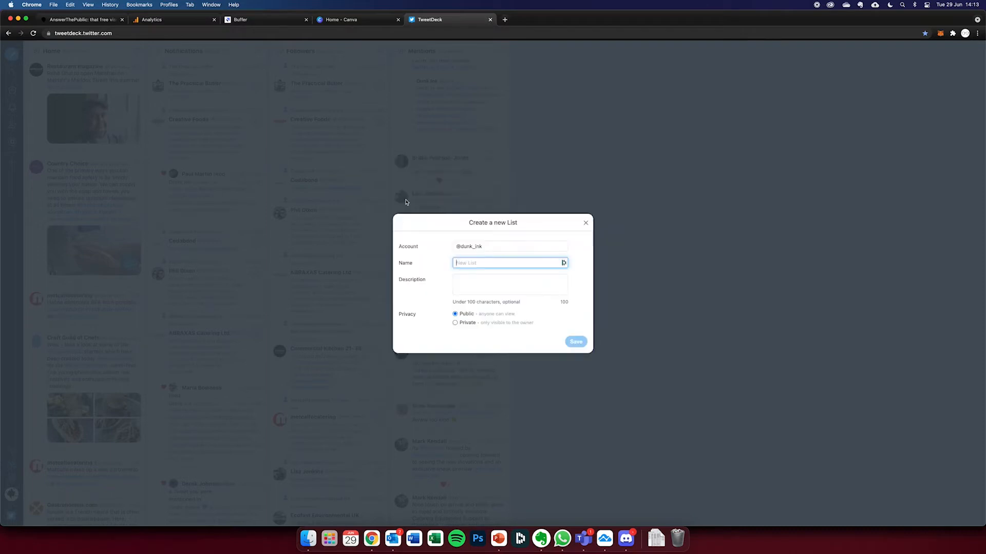
pyautogui.write('Cus')
pyautogui.press('super+a')
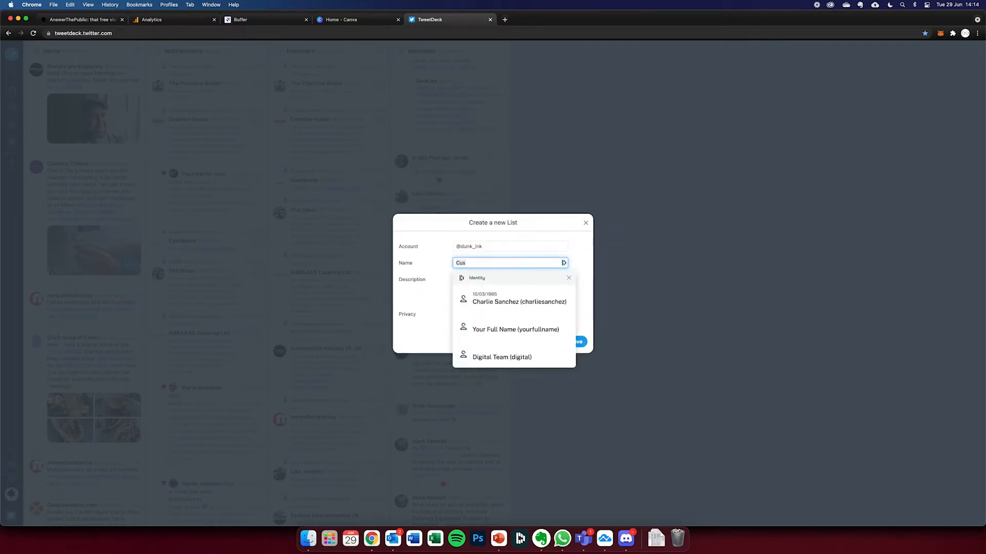
pyautogui.press('BackSpace')
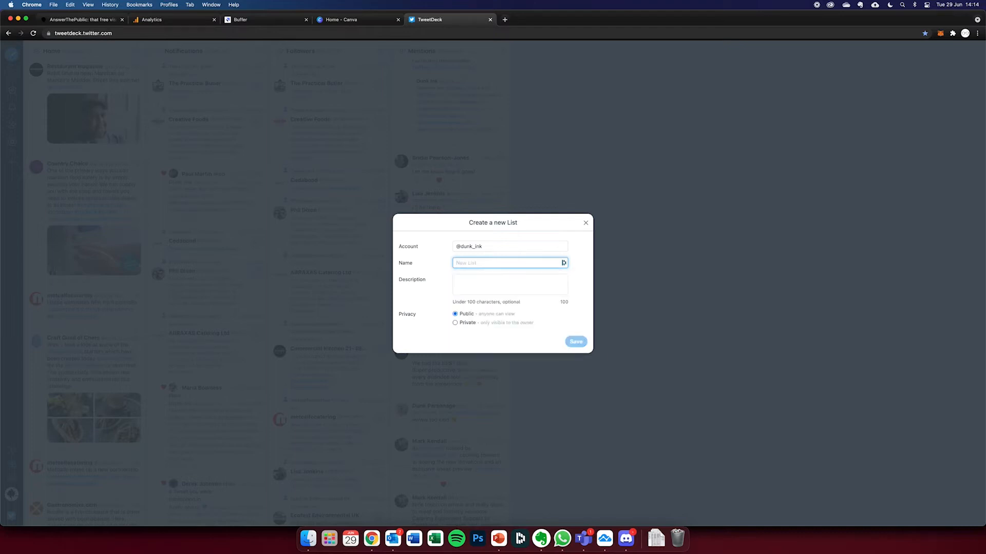
pyautogui.write('Chefs')
pyautogui.click(455, 323)
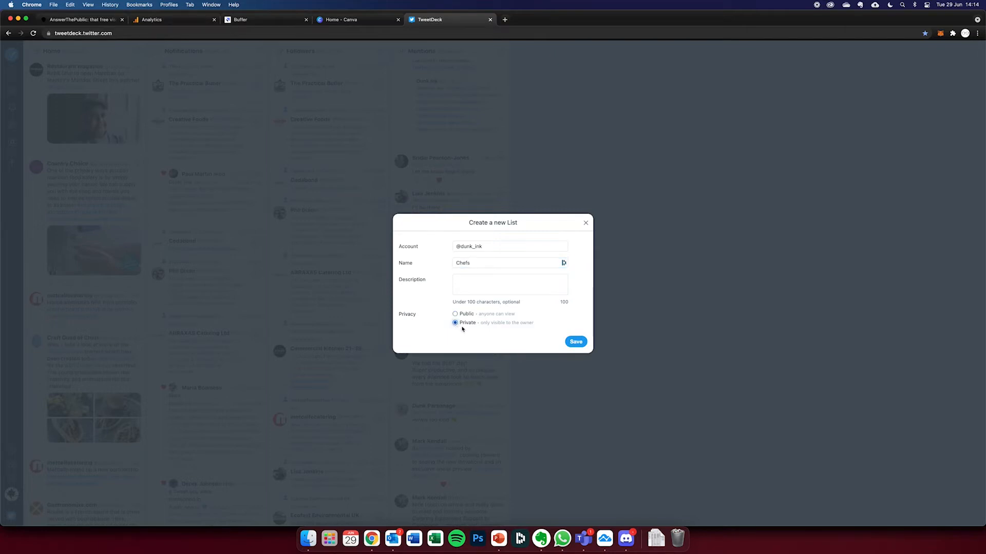
pyautogui.click(578, 343)
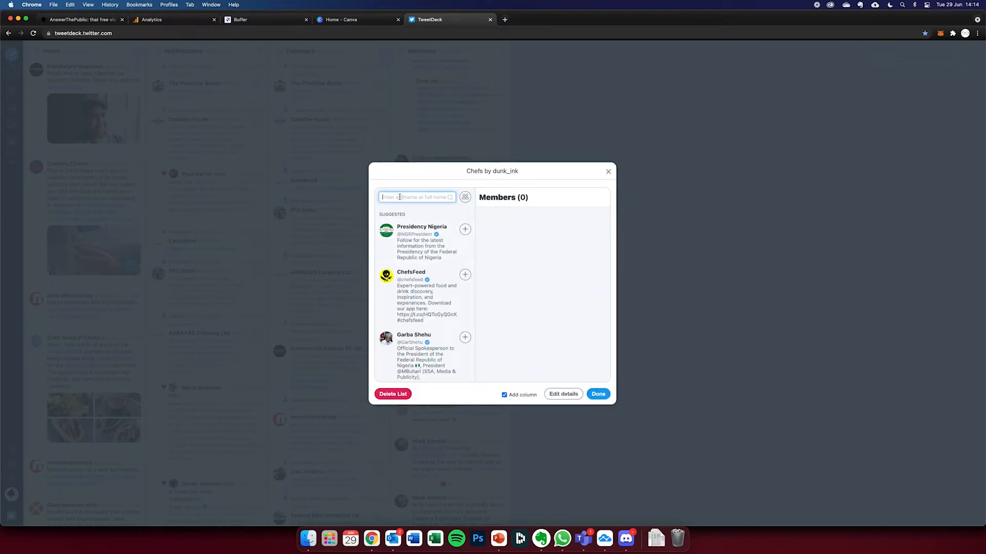
pyautogui.write('tomkerridge')
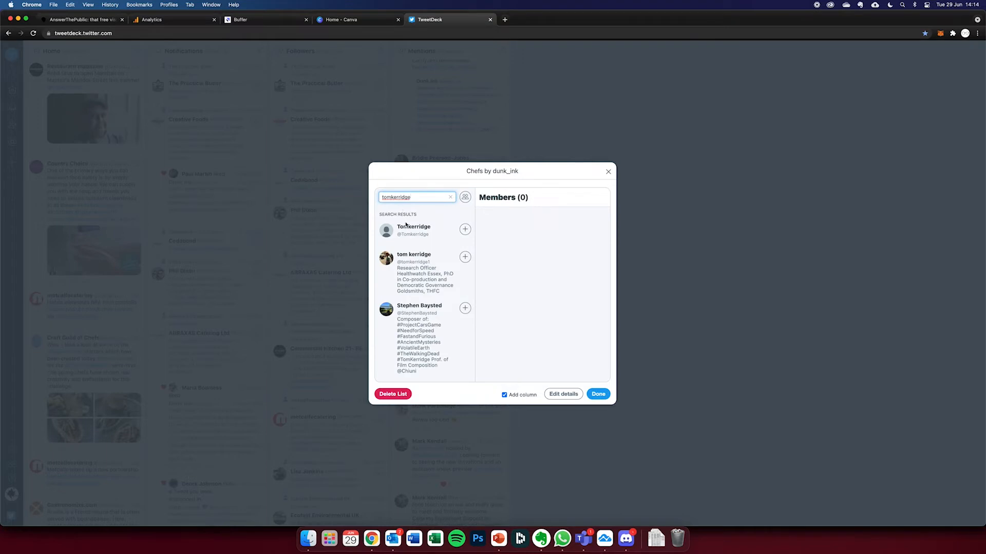
pyautogui.click(394, 198)
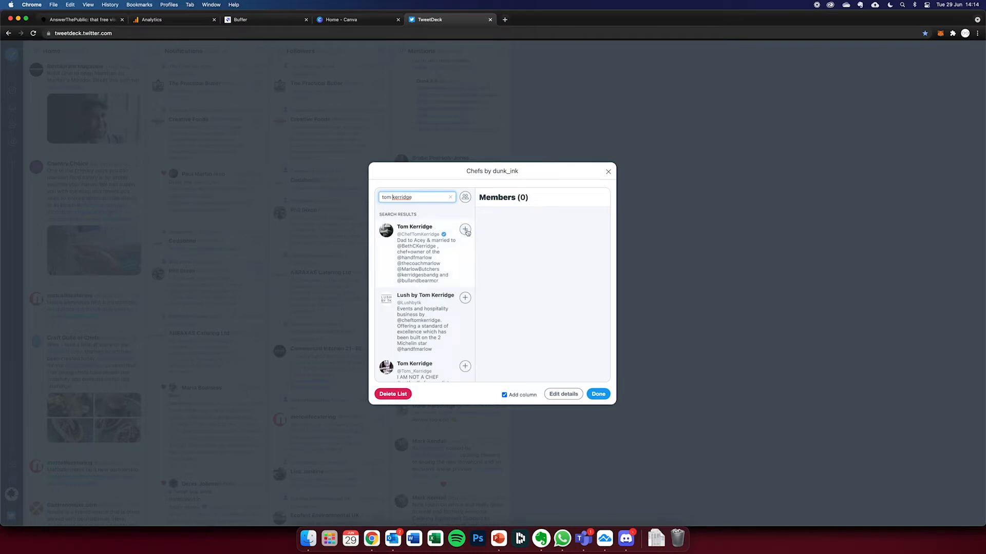
pyautogui.click(465, 230)
pyautogui.scroll(-5, 440, 256)
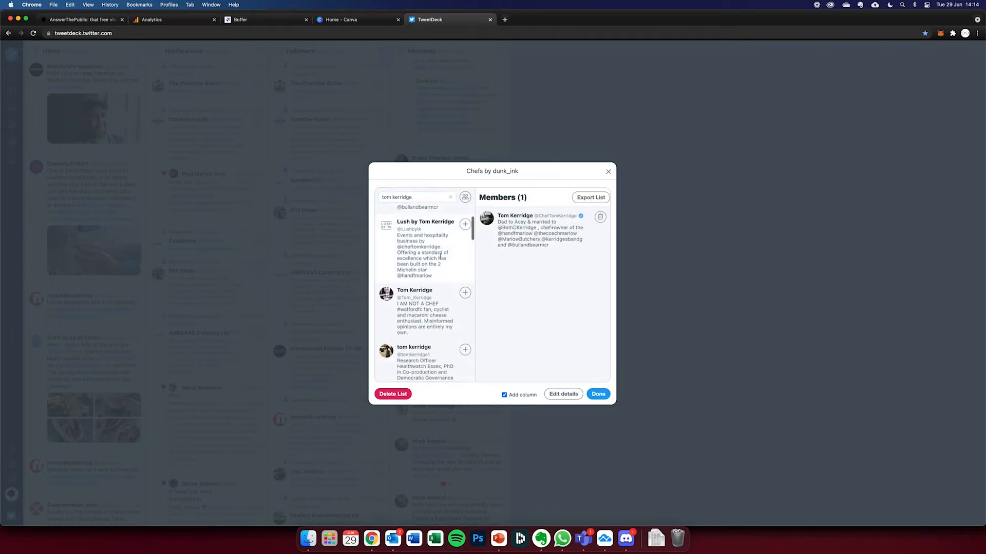
pyautogui.scroll(-6, 439, 256)
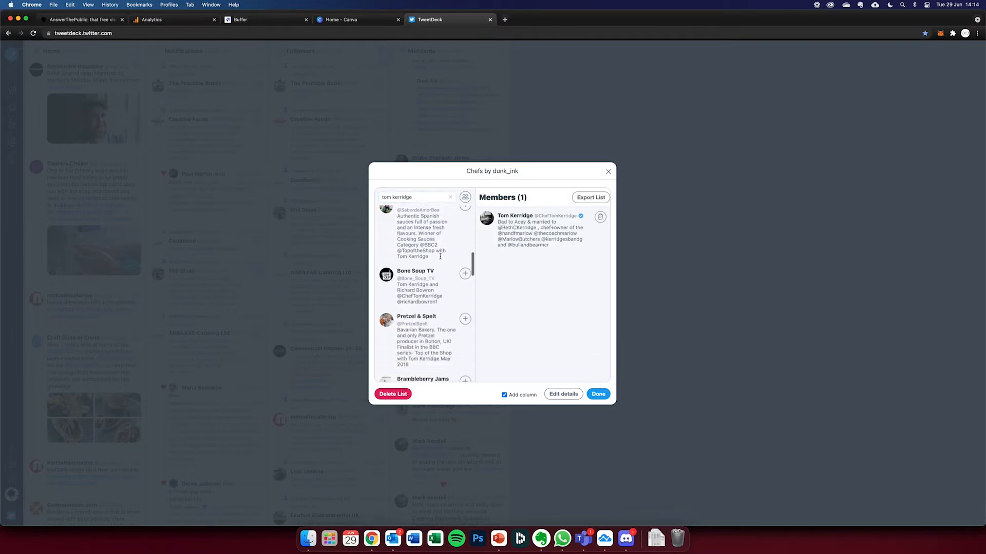
pyautogui.scroll(-3, 439, 258)
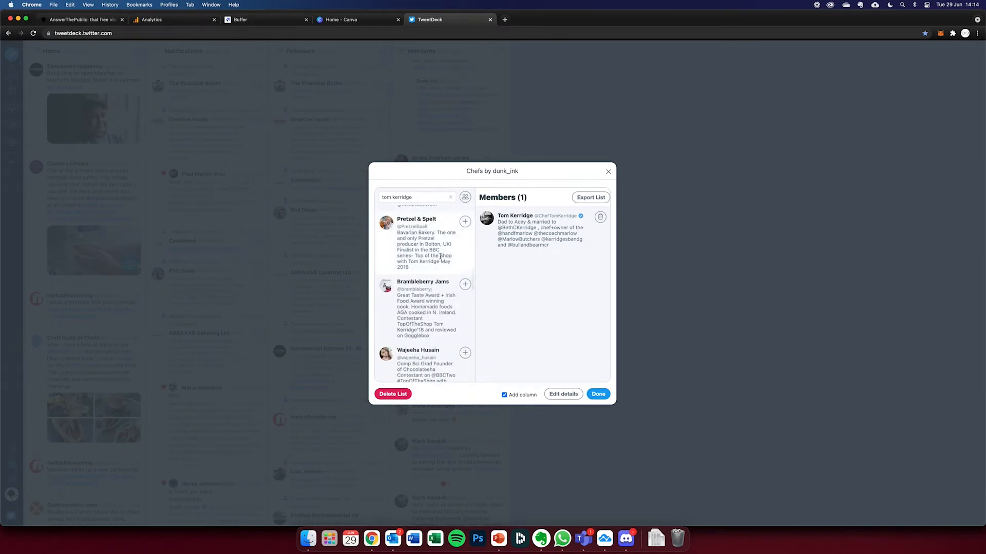
pyautogui.scroll(15, 440, 256)
pyautogui.click(450, 197)
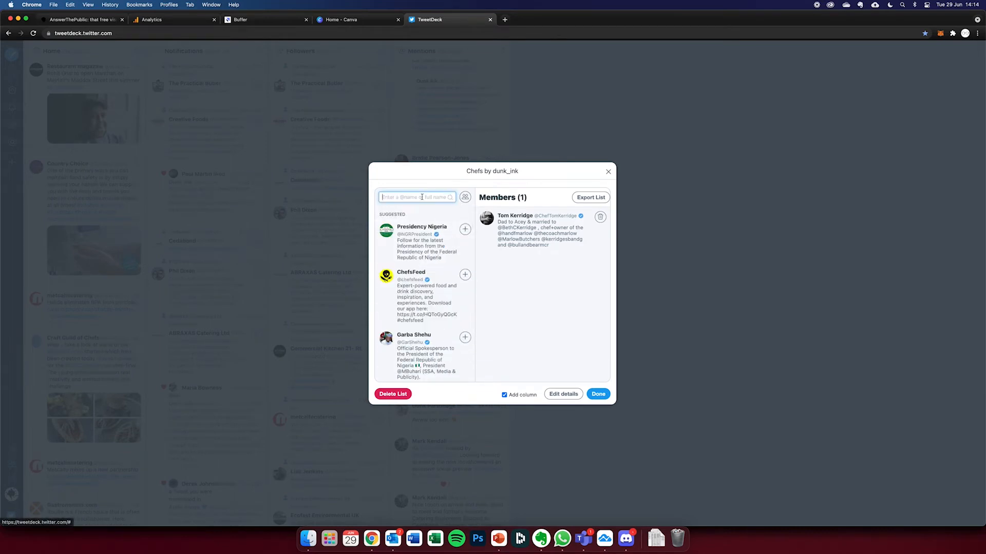
pyautogui.write('gordon rams')
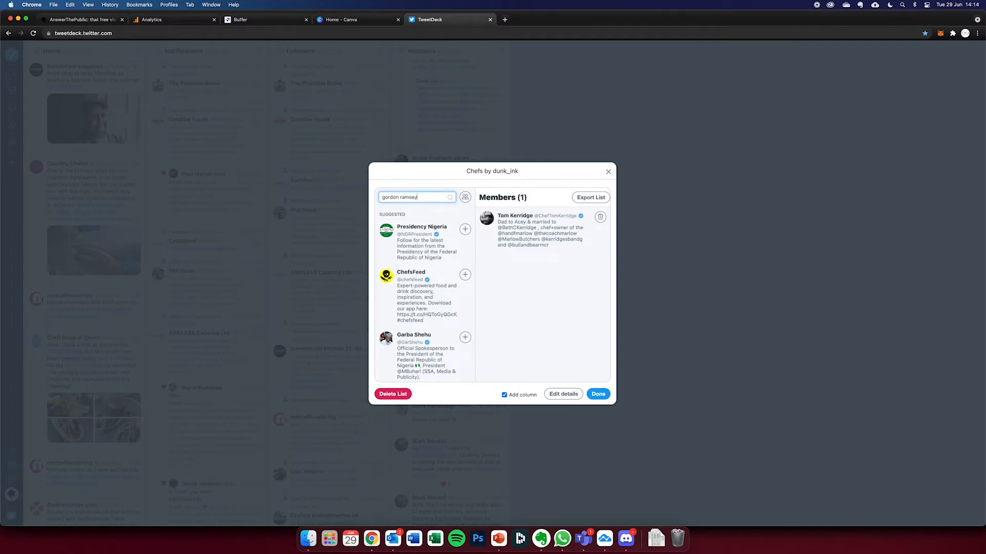
pyautogui.write('ey')
pyautogui.press('Return')
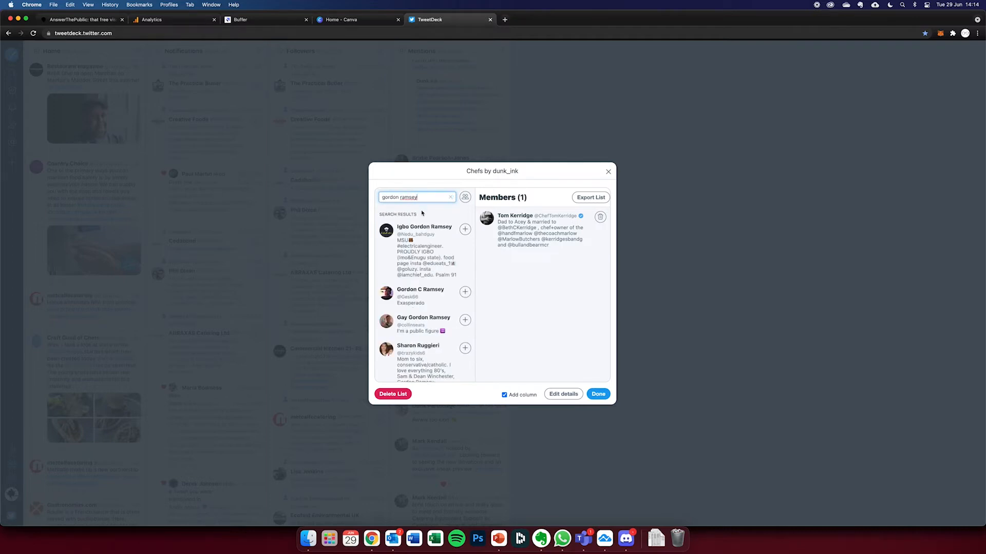
pyautogui.click(413, 198)
pyautogui.press('BackSpace')
pyautogui.write('a')
pyautogui.press('Return')
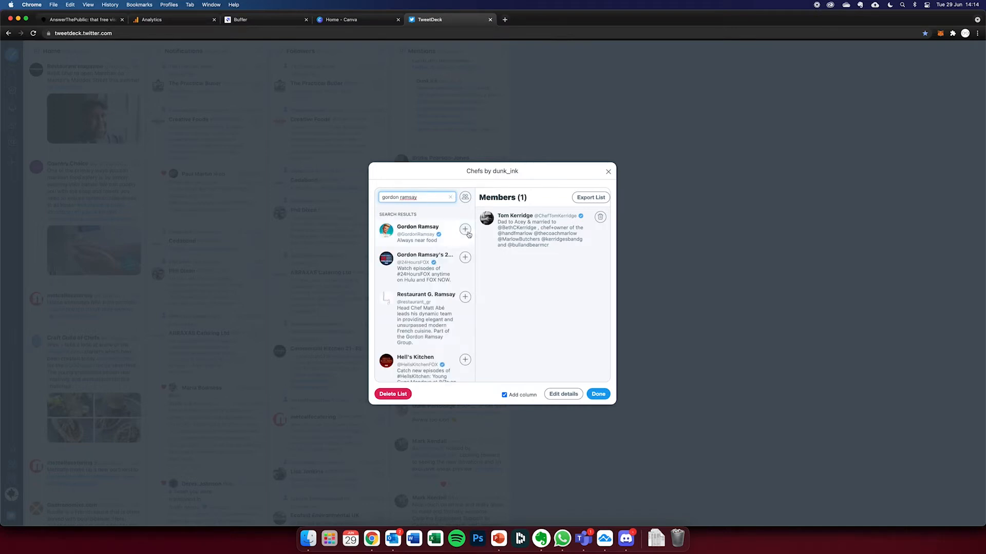
pyautogui.click(464, 229)
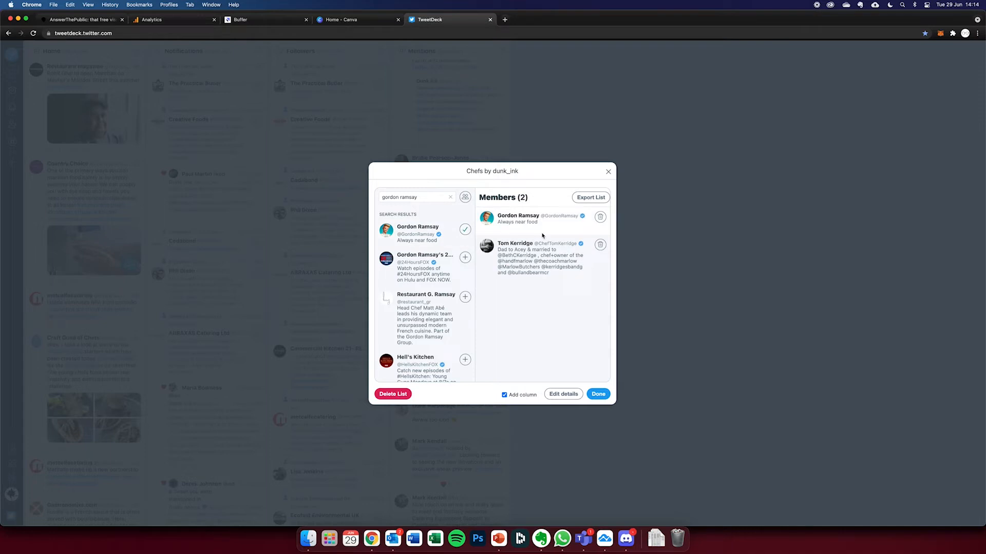
pyautogui.click(598, 394)
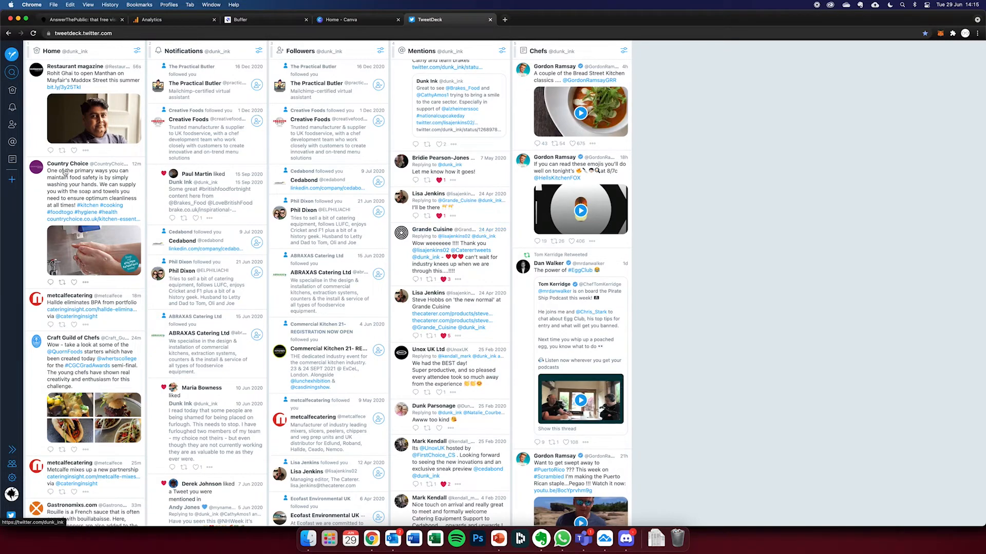
# - Look at the available column types without adding one, and remove the Mentions column from the deck
pyautogui.click(11, 180)
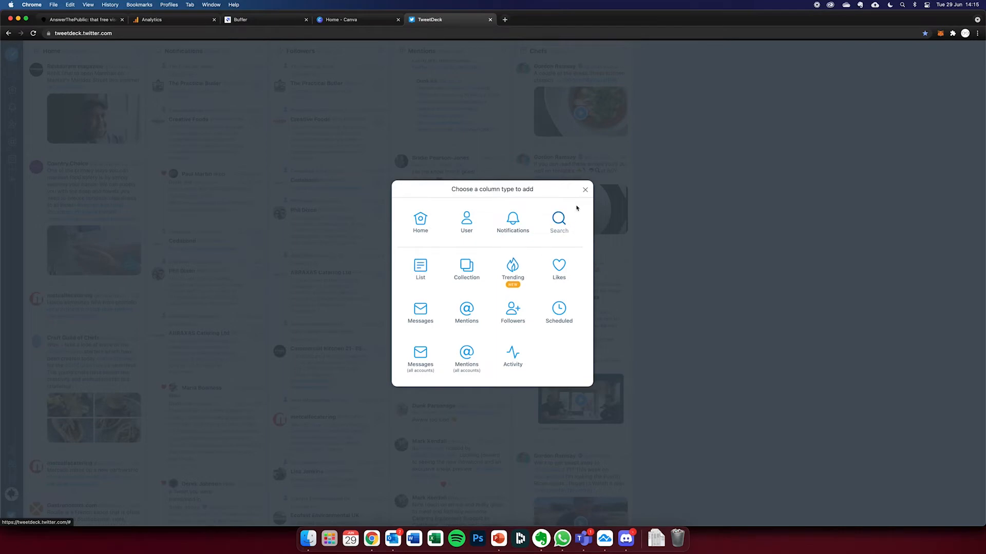
pyautogui.click(585, 190)
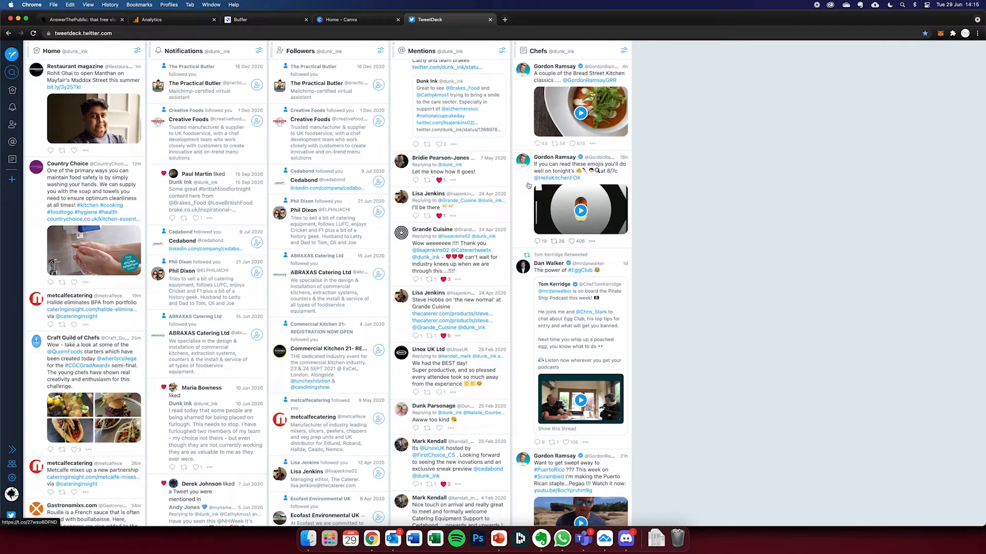
pyautogui.click(501, 50)
pyautogui.click(489, 142)
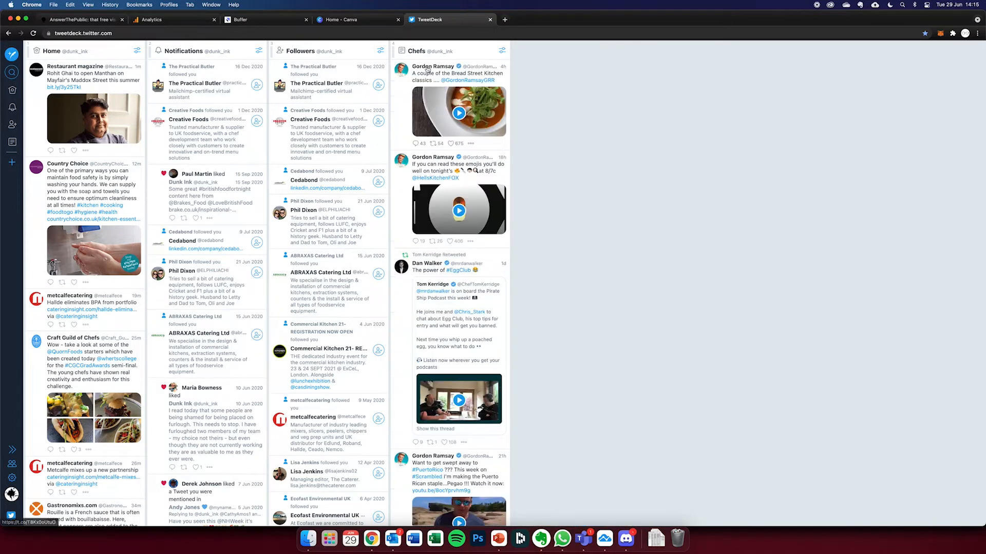
# - Start another List column and create a private list named Competitors for it
pyautogui.click(12, 162)
pyautogui.click(440, 271)
pyautogui.click(405, 372)
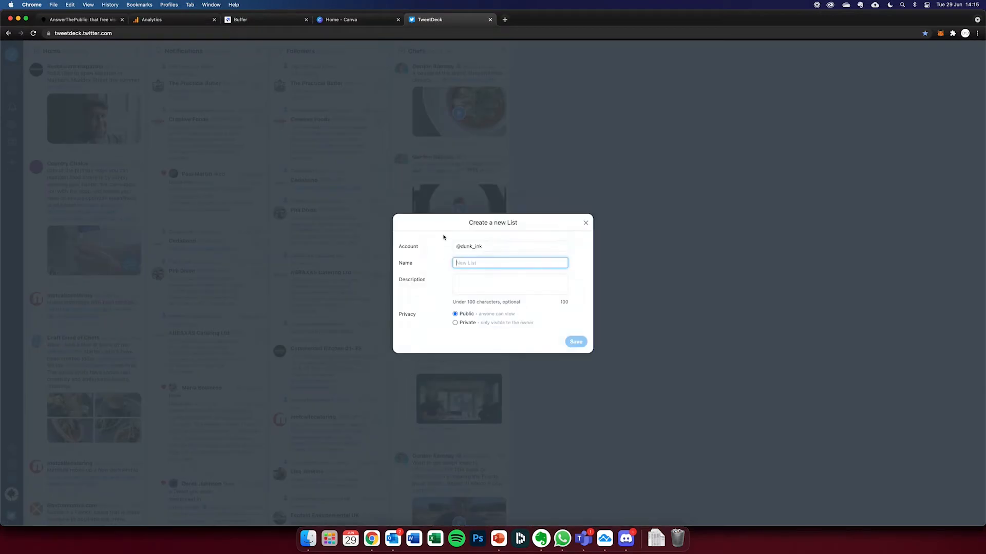
pyautogui.write('Competitors')
pyautogui.click(468, 323)
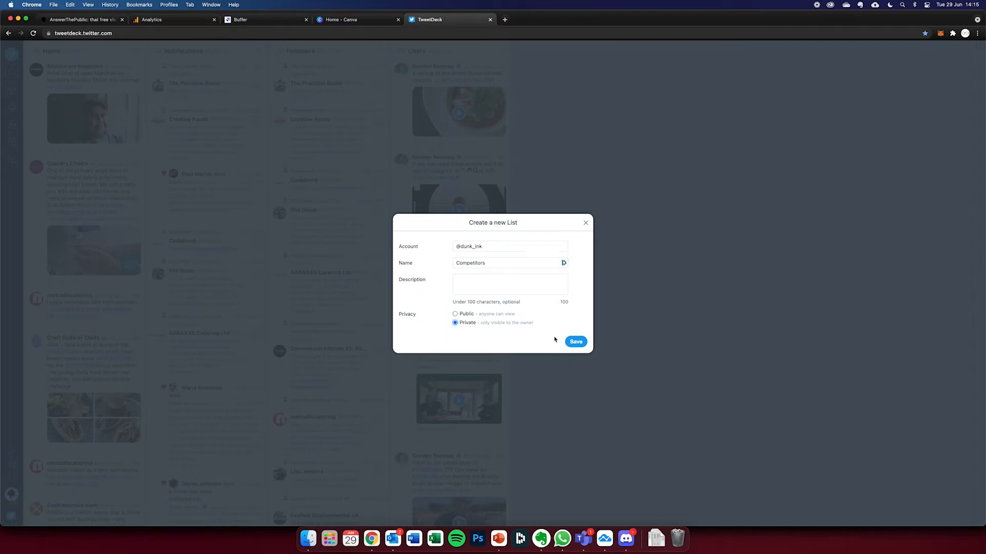
pyautogui.click(575, 341)
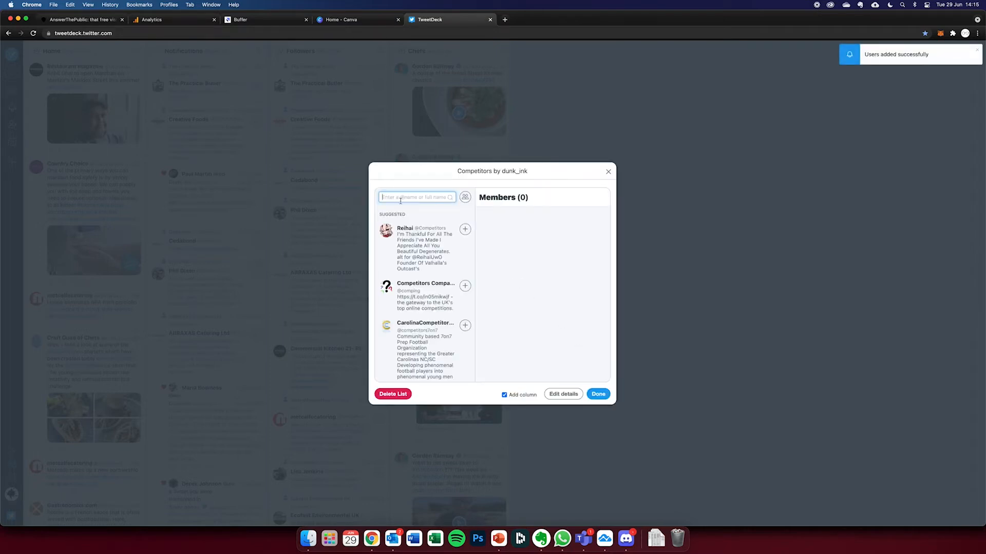
# - Search for brakes food, add Brakes UK, FoodShop and Meals & More to the Competitors list and finish it as a new column
pyautogui.write('brakes food')
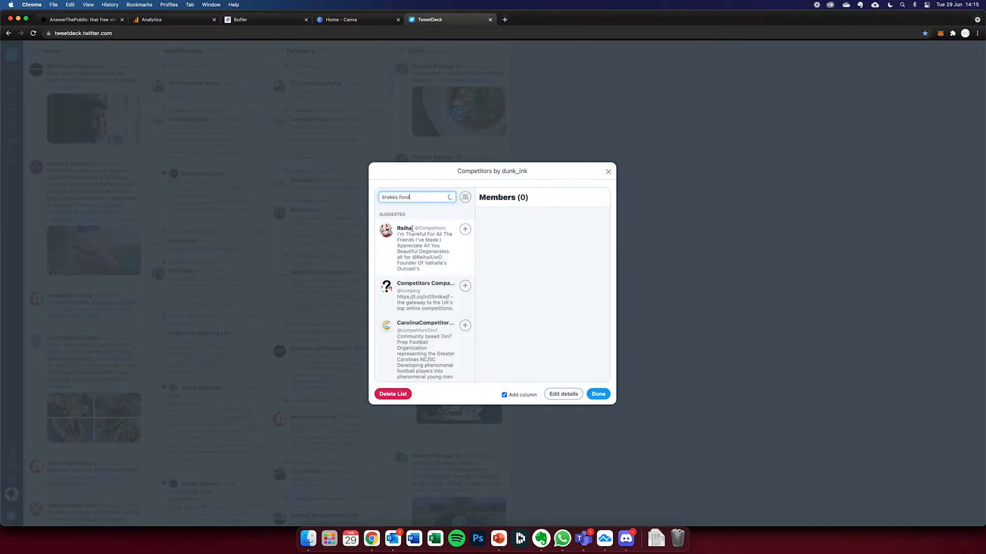
pyautogui.click(465, 229)
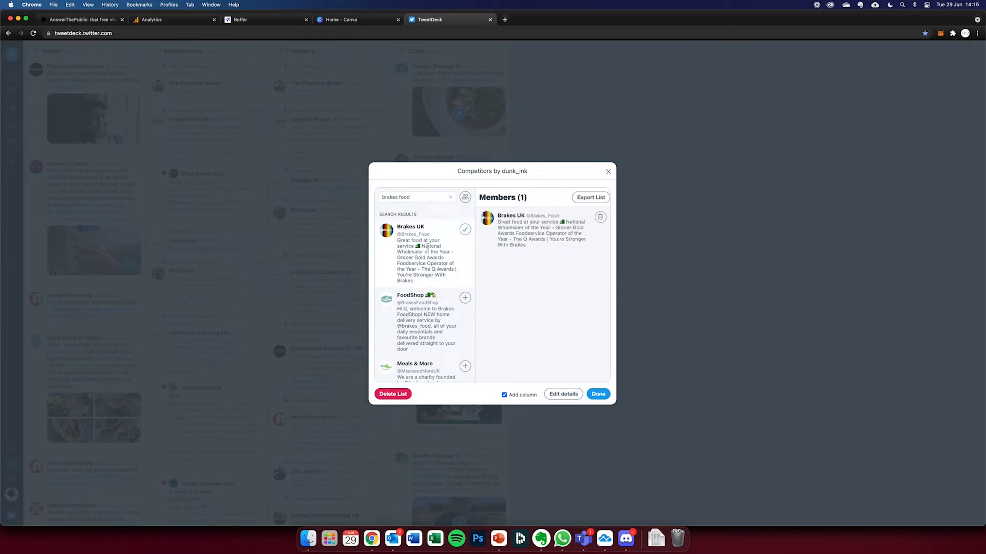
pyautogui.click(464, 298)
pyautogui.click(464, 366)
pyautogui.scroll(-3, 459, 343)
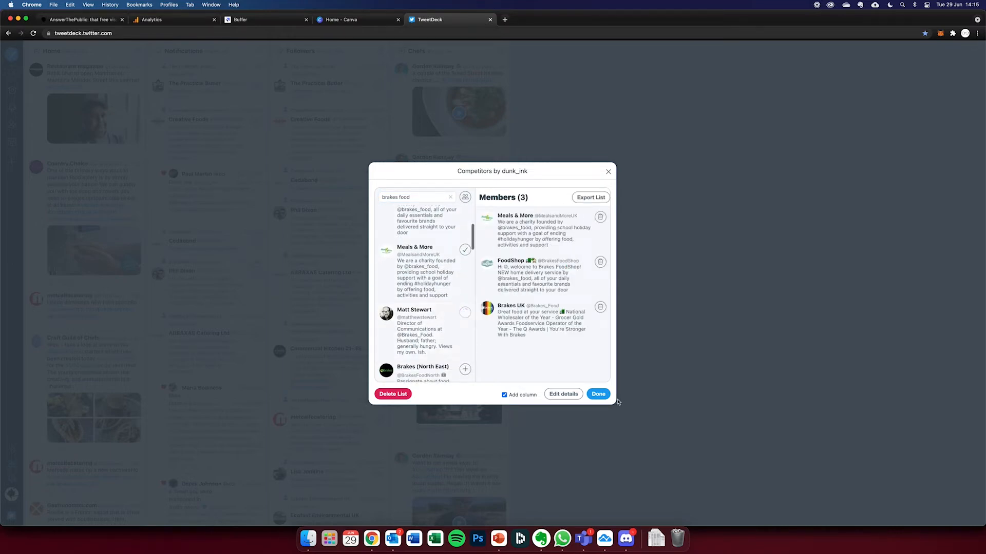
pyautogui.click(598, 393)
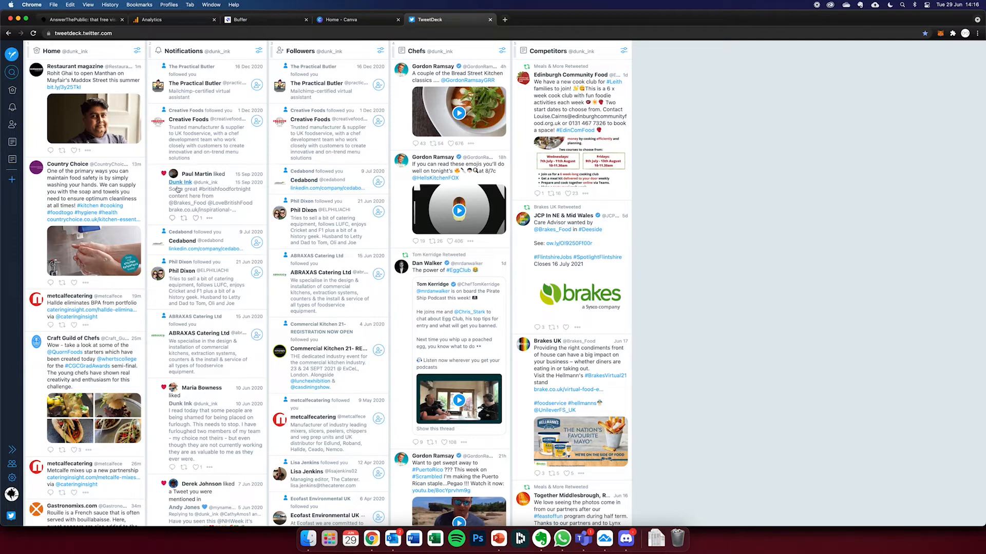
# - Add a Search column for cronut and browse the tweets in it
pyautogui.click(10, 181)
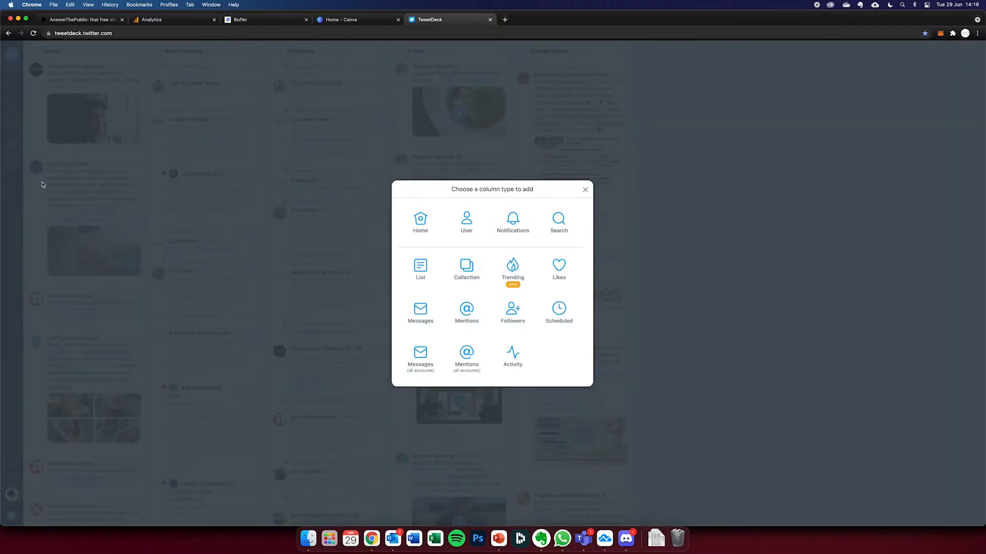
pyautogui.click(557, 222)
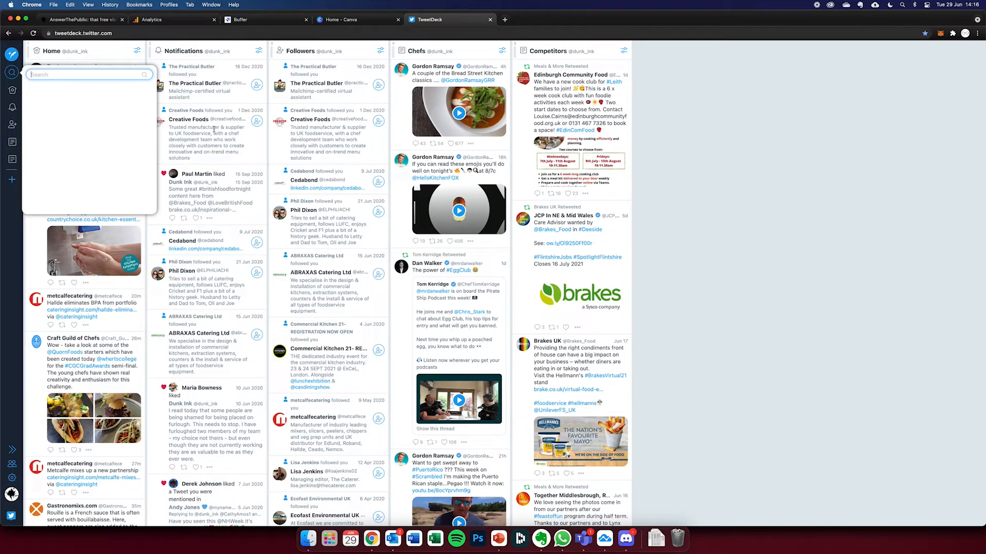
pyautogui.write('cronut')
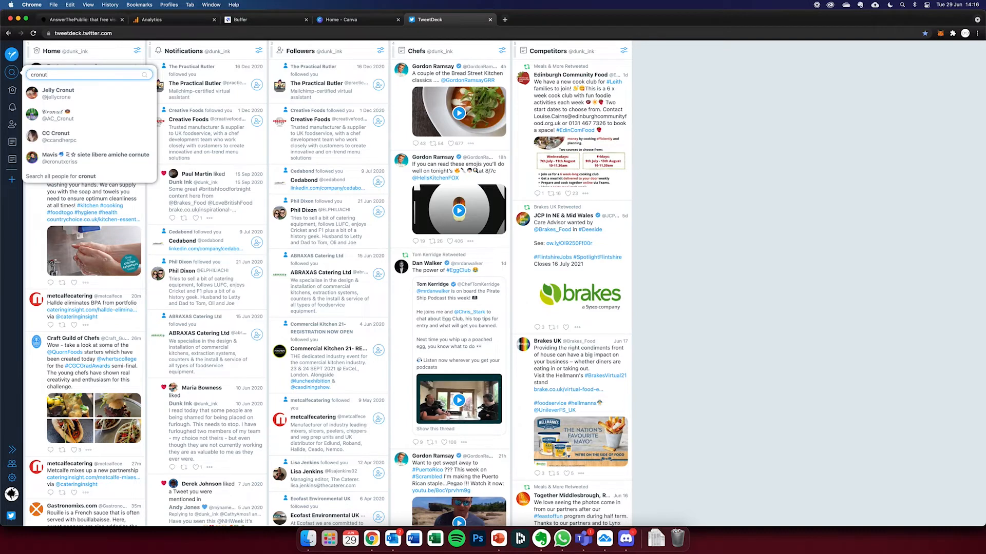
pyautogui.press('Return')
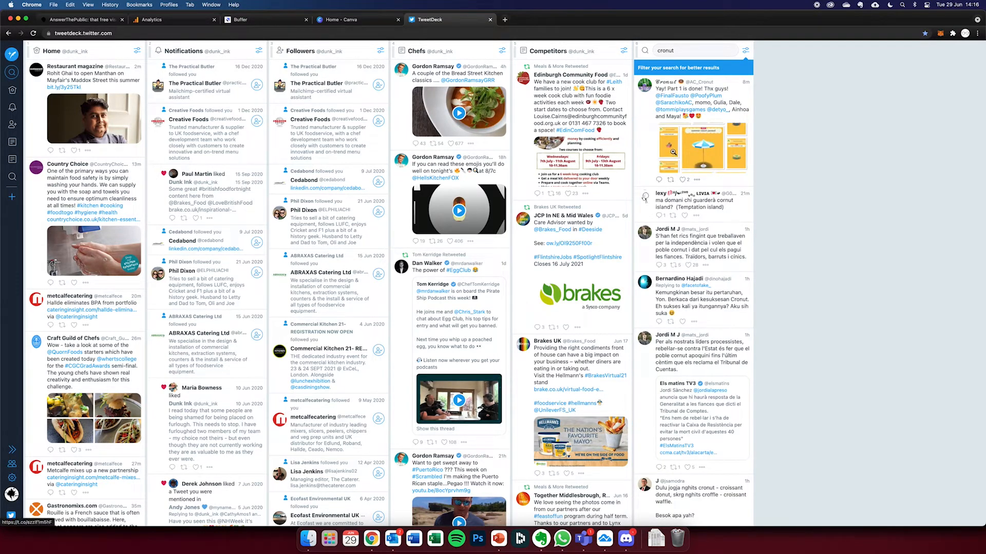
pyautogui.scroll(-15, 692, 145)
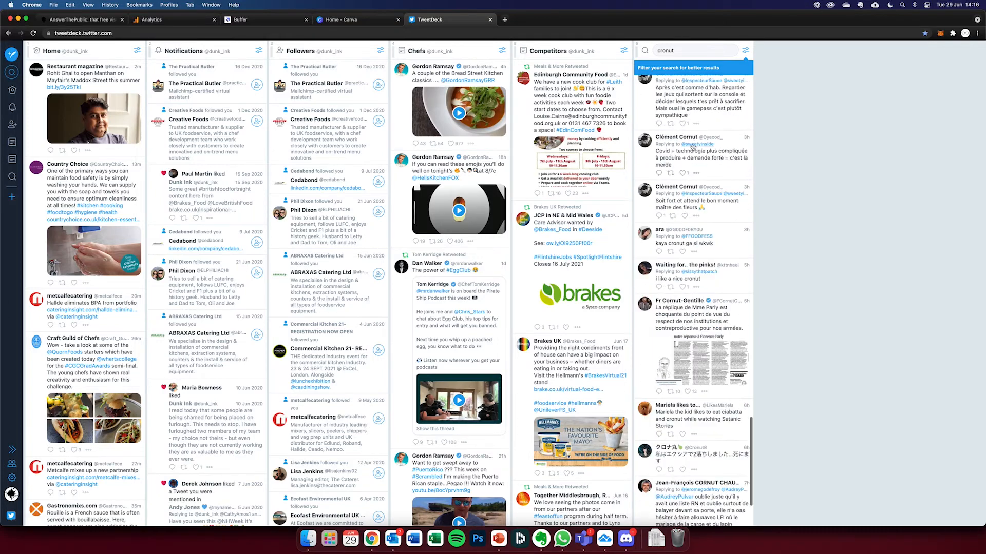
pyautogui.scroll(-10, 692, 147)
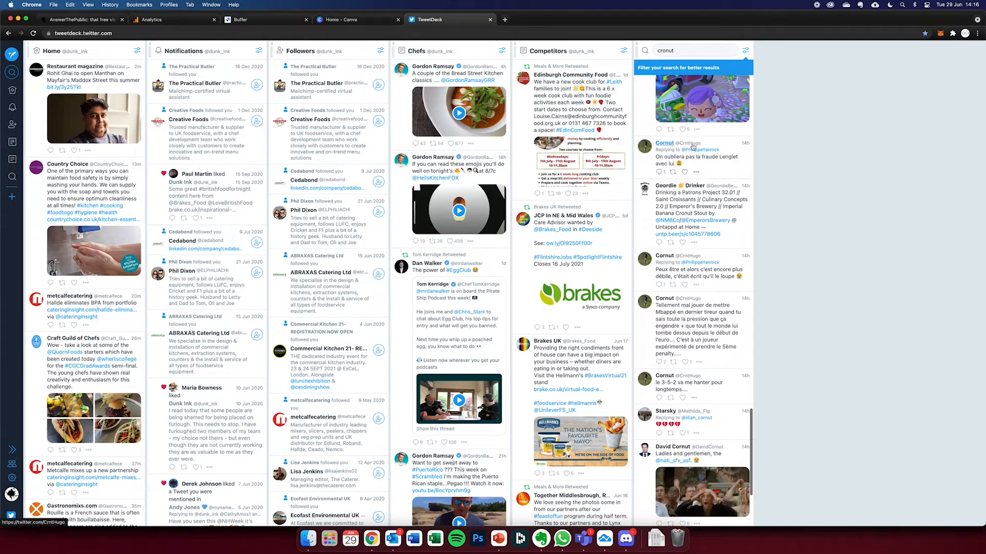
pyautogui.scroll(20, 693, 147)
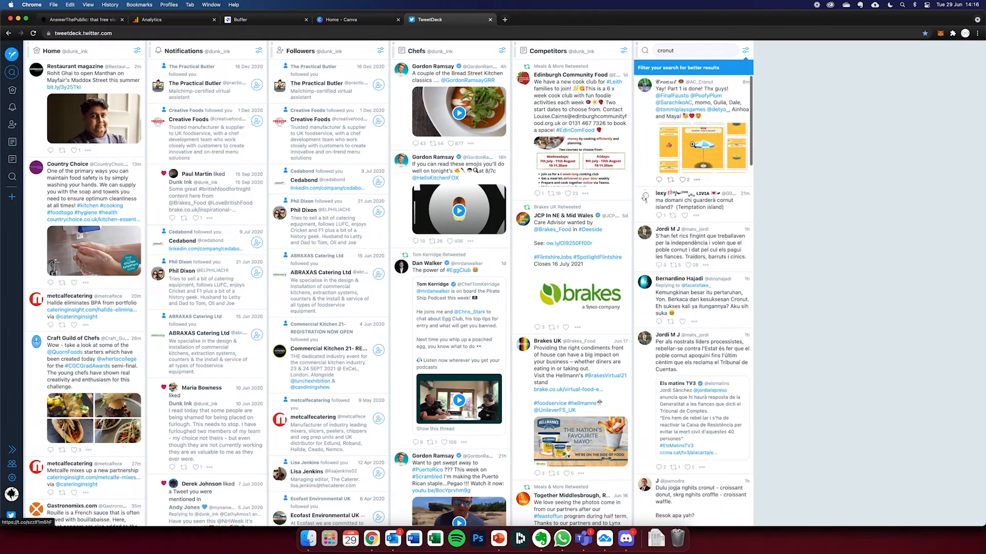
# - Filter the cronut column by engagement to tweets with at least 5 retweets and 10 likes
pyautogui.click(704, 71)
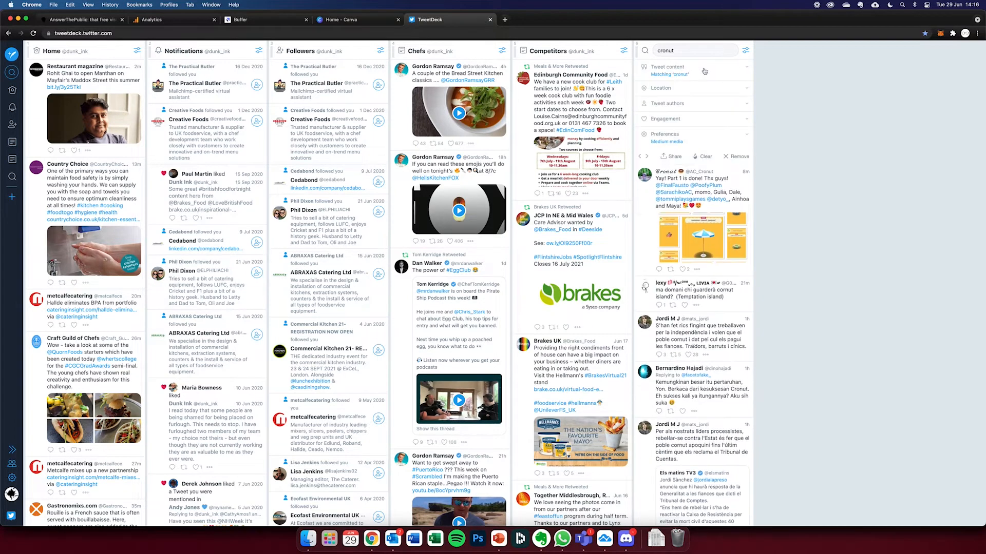
pyautogui.click(693, 118)
pyautogui.click(688, 131)
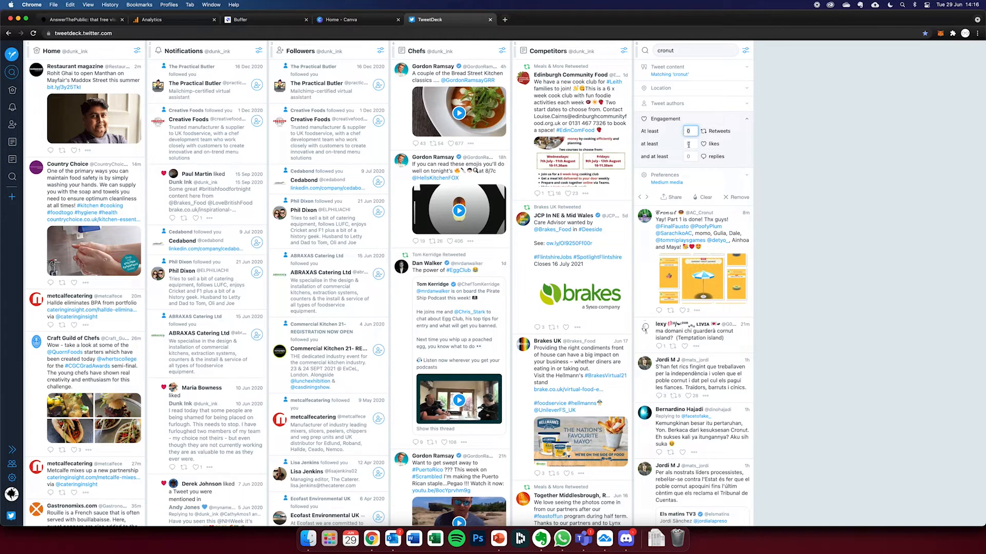
pyautogui.click(691, 143)
pyautogui.write('10')
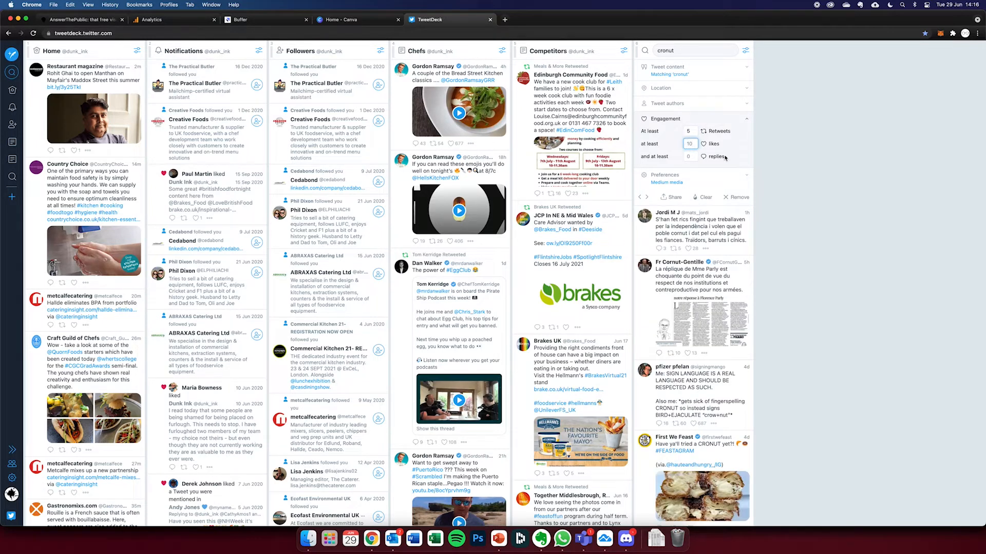
# - Review the cronut column's location and preference options, and restrict its content to tweets written in English
pyautogui.click(682, 92)
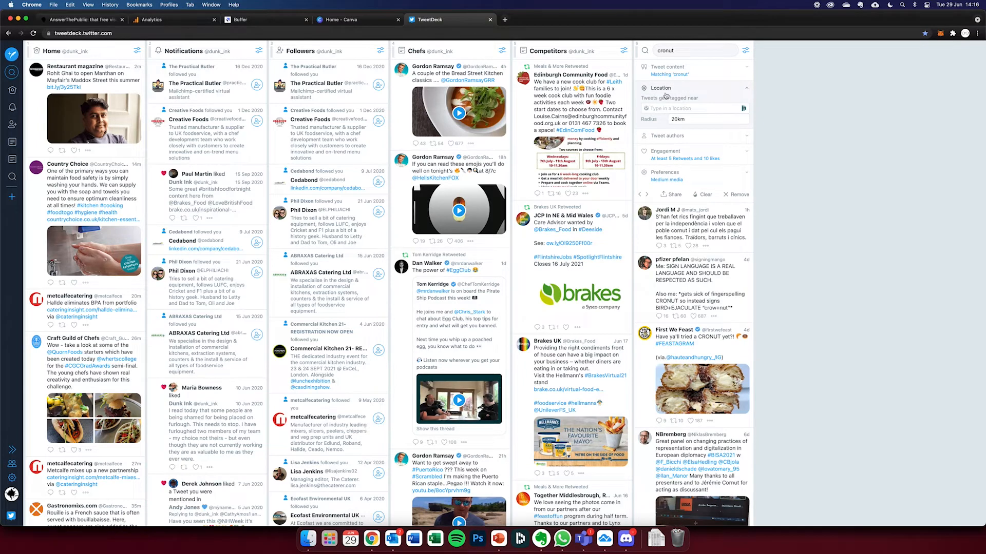
pyautogui.click(693, 177)
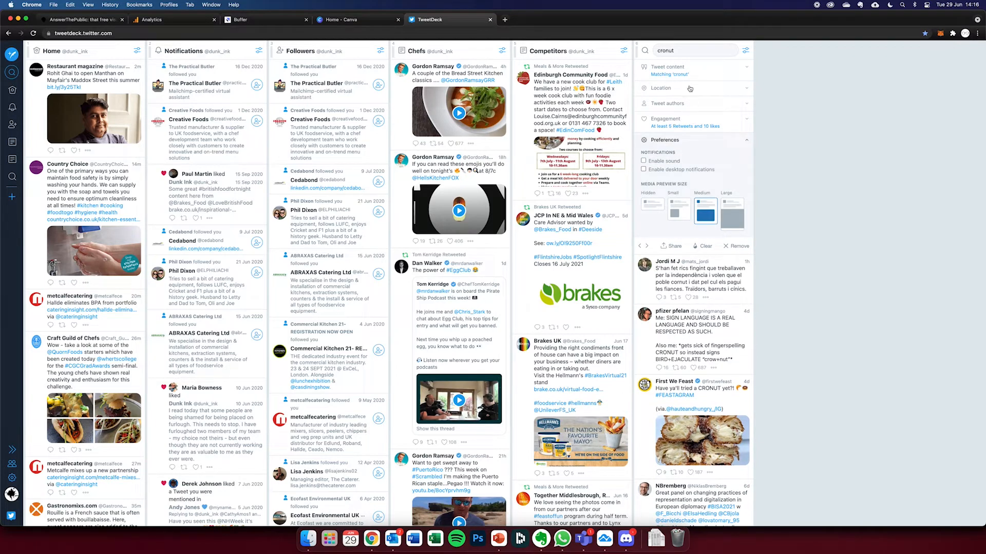
pyautogui.click(704, 70)
pyautogui.click(711, 152)
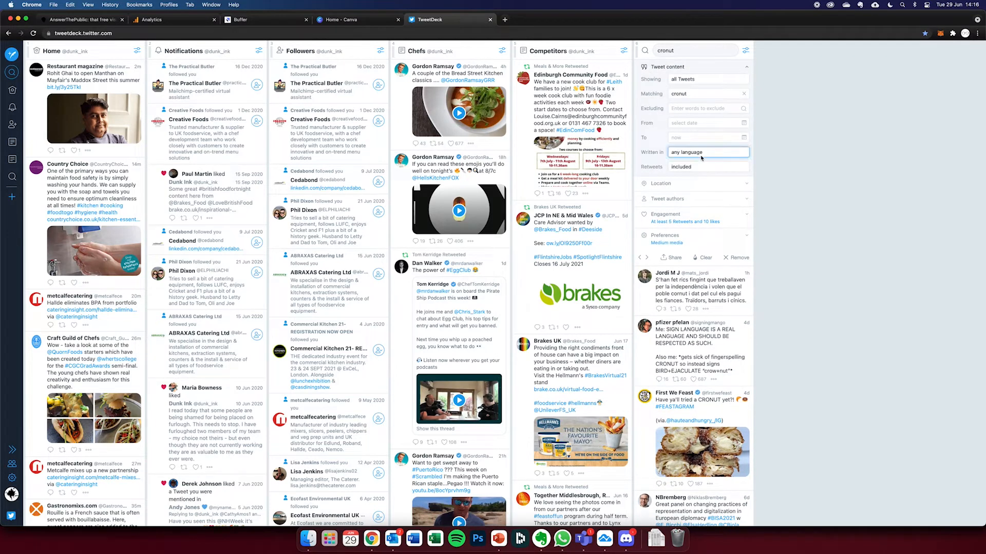
pyautogui.click(697, 170)
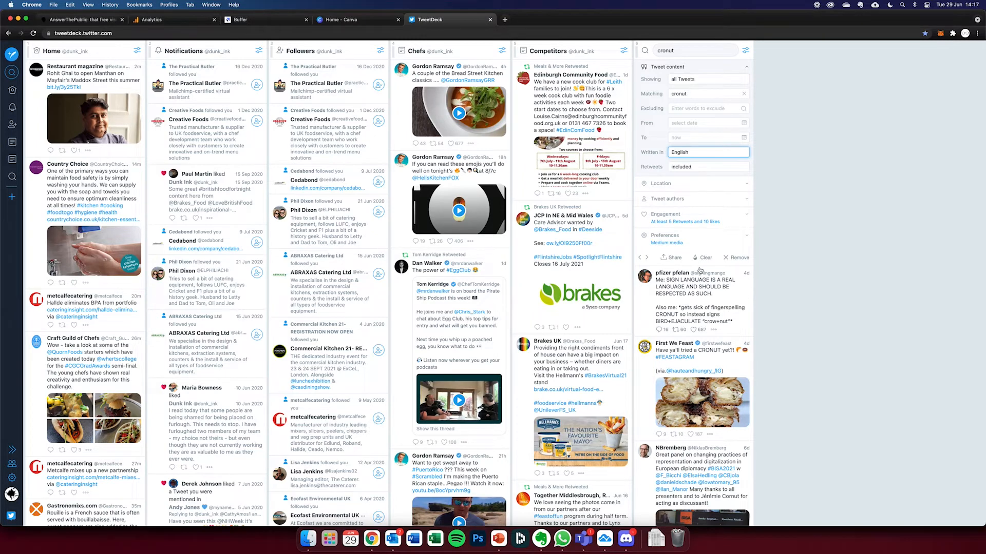
pyautogui.scroll(-5, 699, 271)
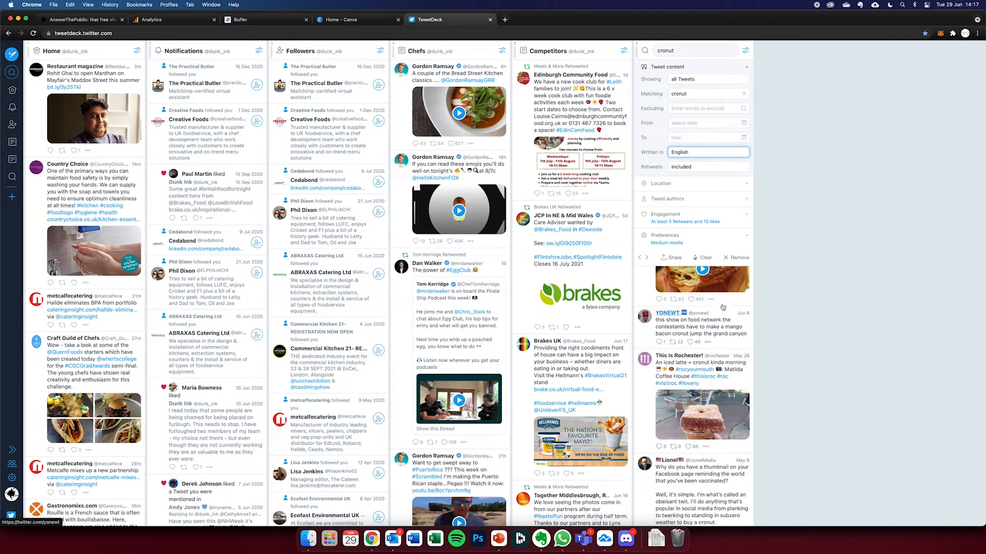
pyautogui.click(745, 50)
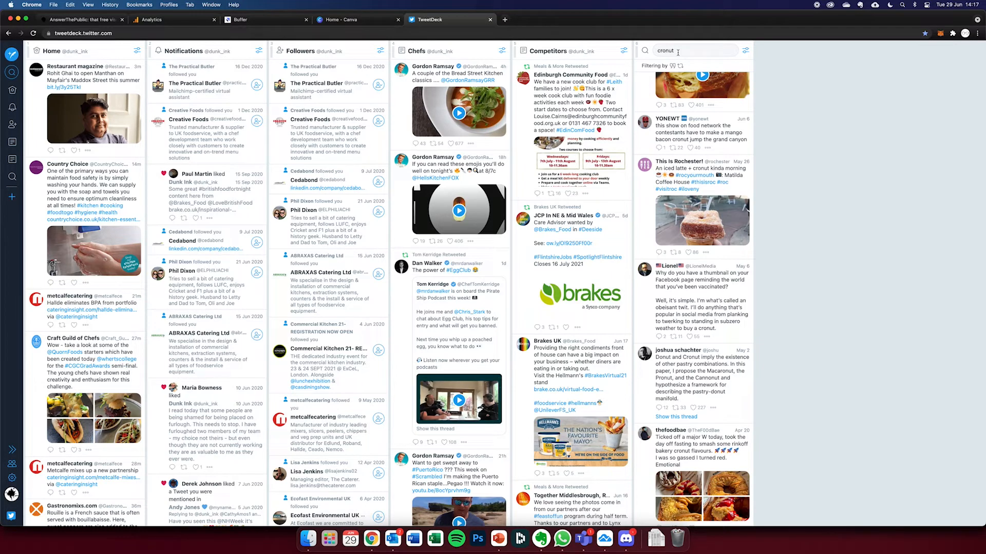
# - Change the search column's term from cronut to brakes food
pyautogui.click(745, 53)
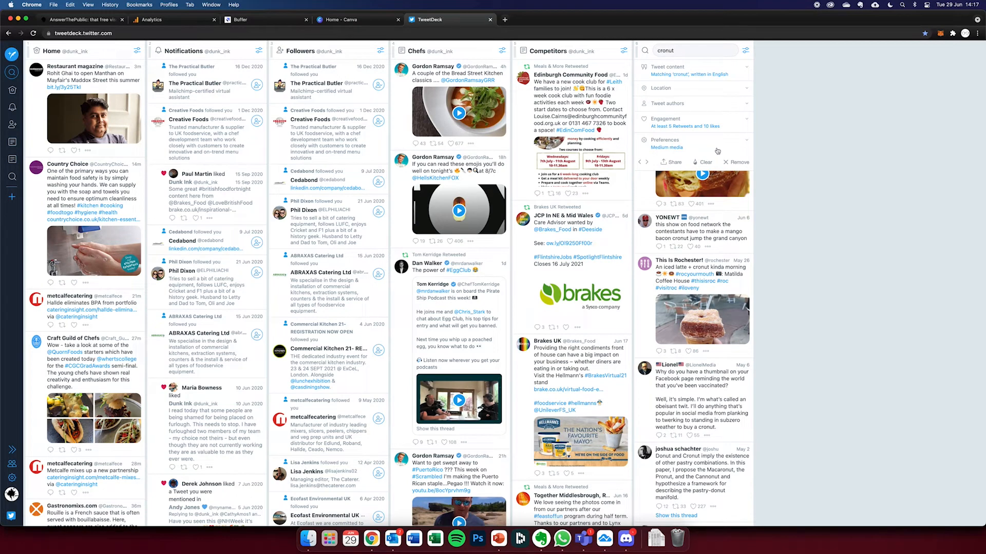
pyautogui.click(666, 51)
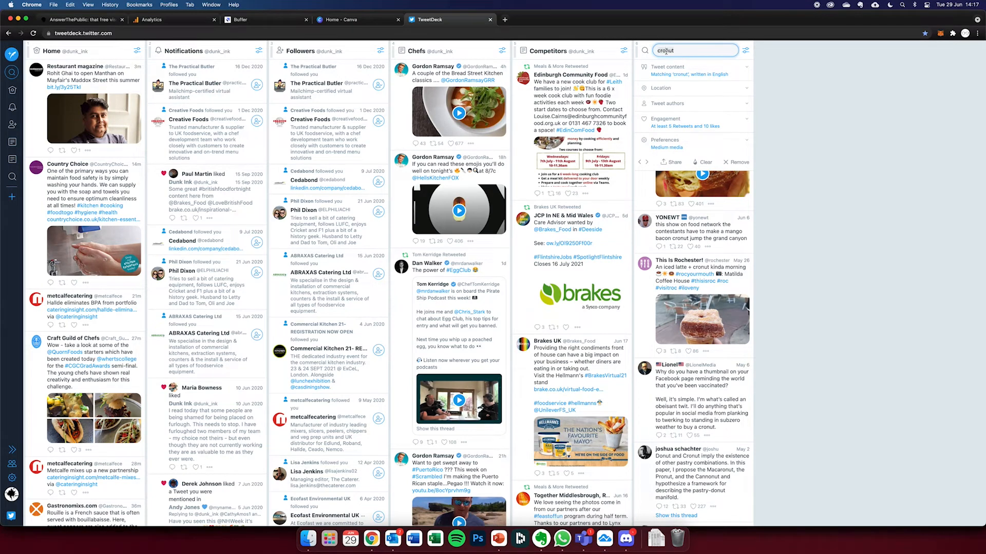
pyautogui.write('ba')
pyautogui.write('akes food')
# - Clear the minimum retweets and likes from the brakes food column's engagement filter
pyautogui.click(747, 121)
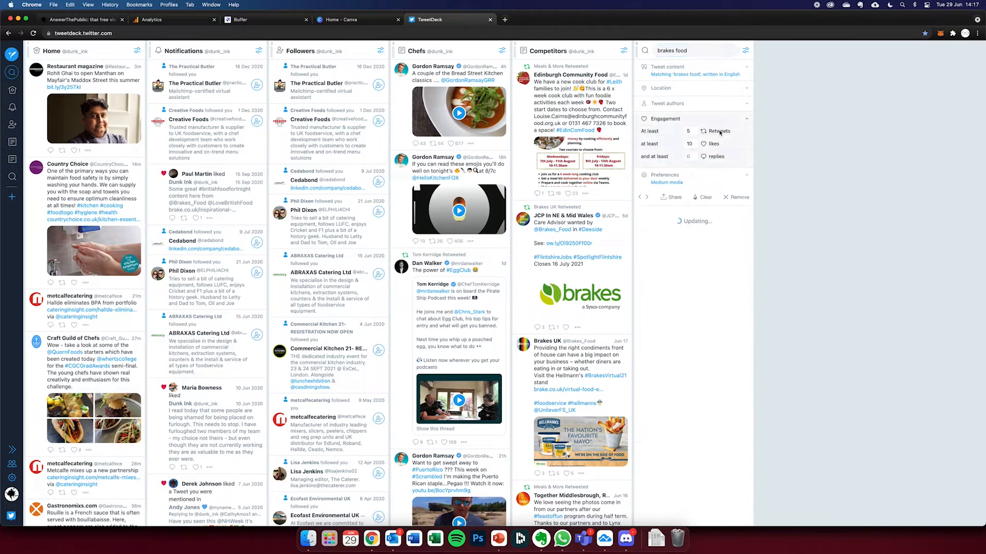
pyautogui.click(682, 144)
pyautogui.press('BackSpace')
pyautogui.press('BackSpace')
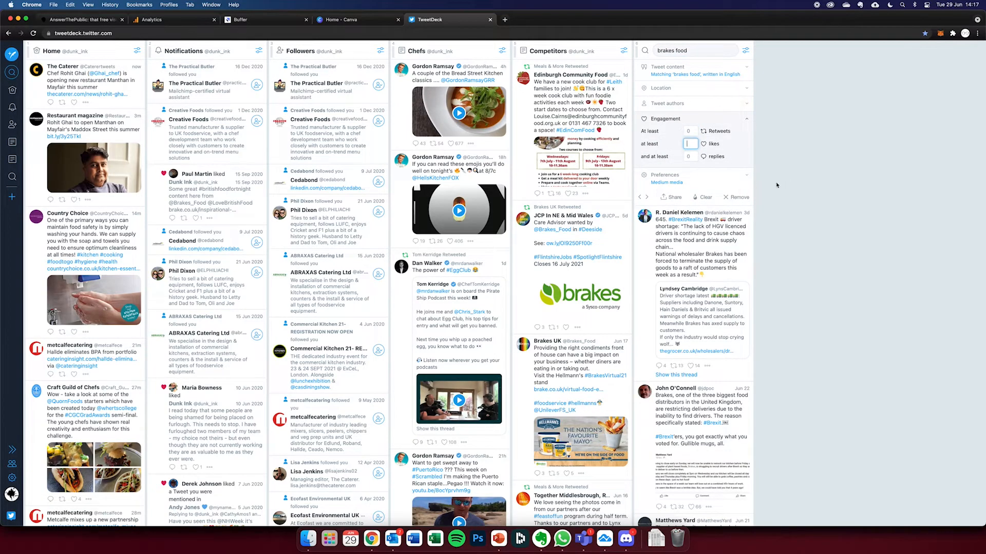
pyautogui.click(790, 204)
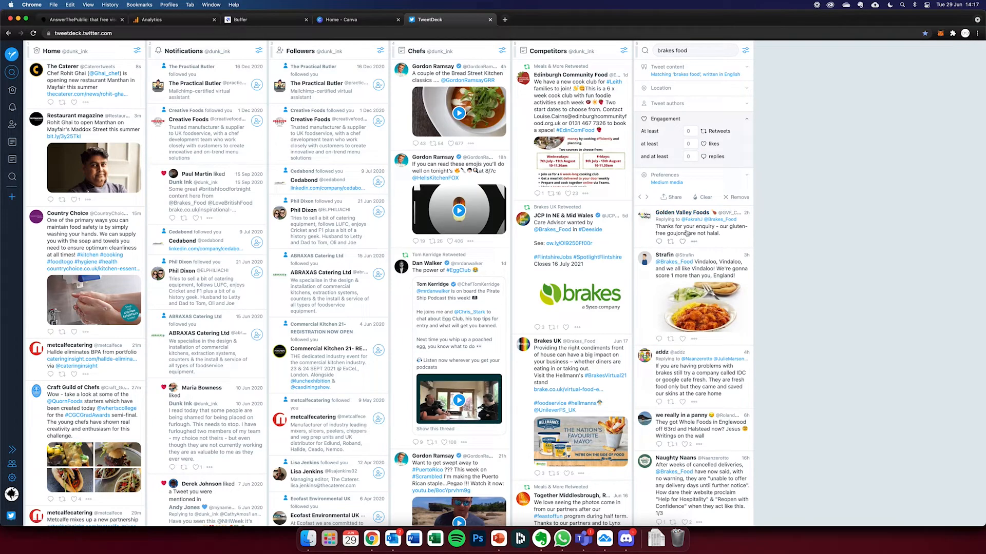
# - Read through the tweets in the brakes food search column and glance down the Chefs column
pyautogui.scroll(-10, 688, 234)
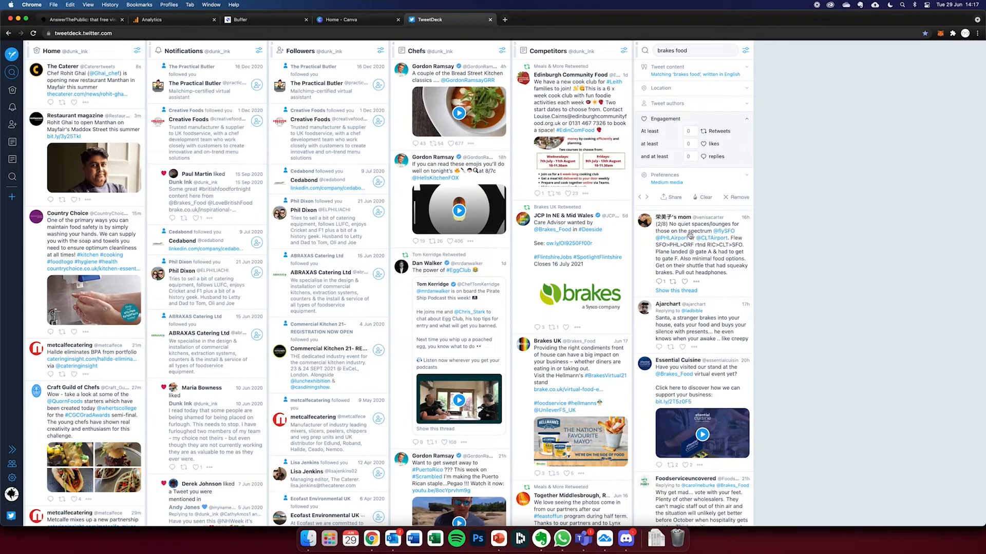
pyautogui.scroll(-1, 690, 235)
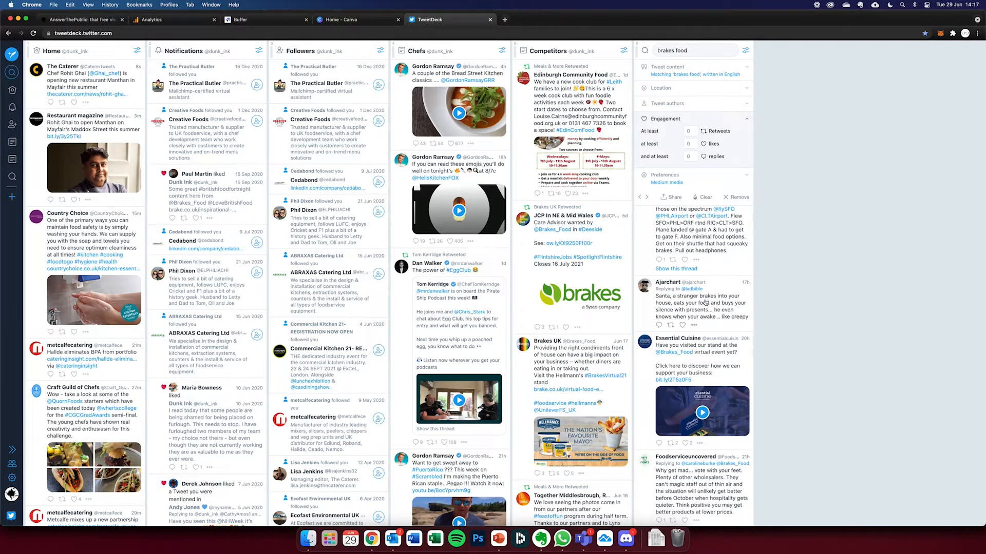
pyautogui.scroll(-10, 709, 302)
pyautogui.scroll(8, 705, 303)
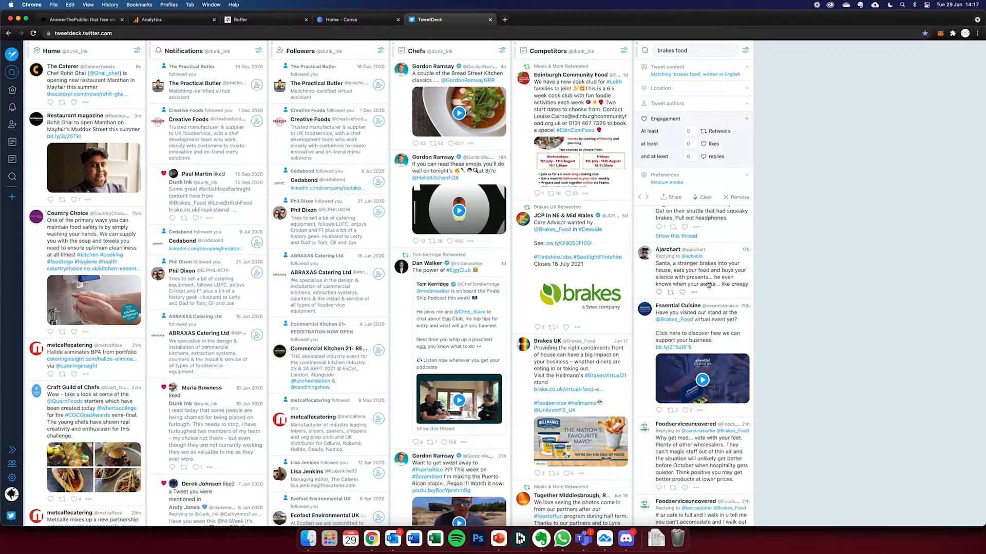
pyautogui.scroll(-15, 707, 284)
pyautogui.scroll(8, 708, 286)
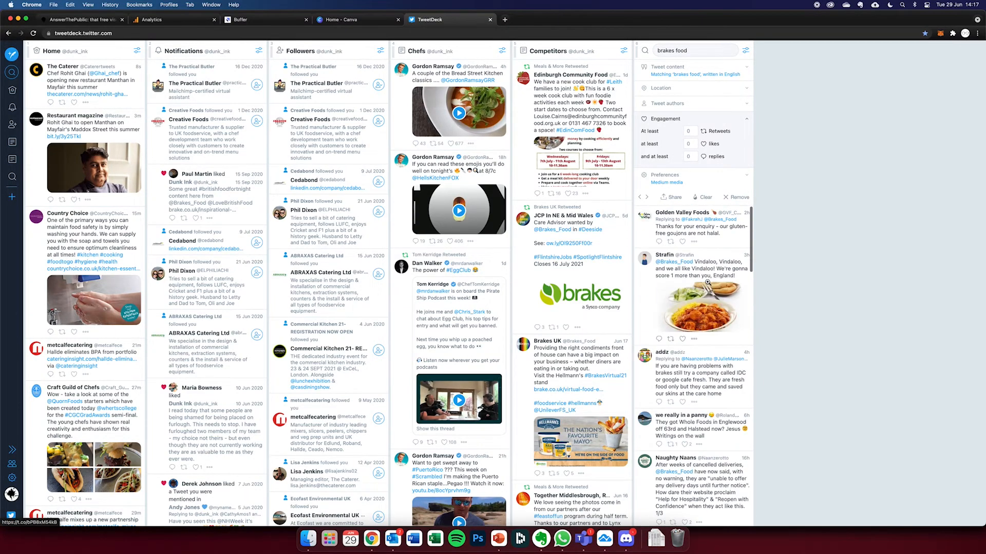
pyautogui.scroll(4, 708, 285)
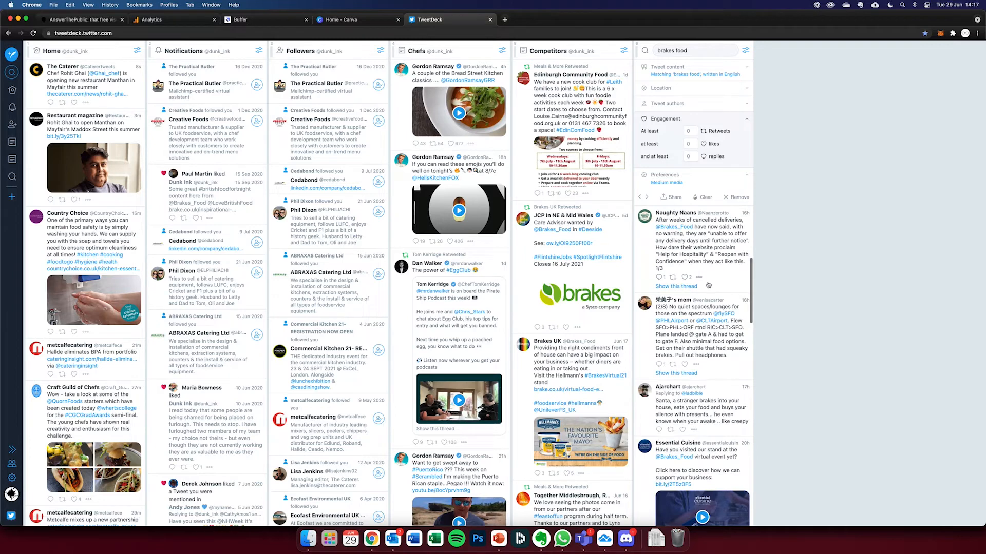
pyautogui.scroll(5, 708, 285)
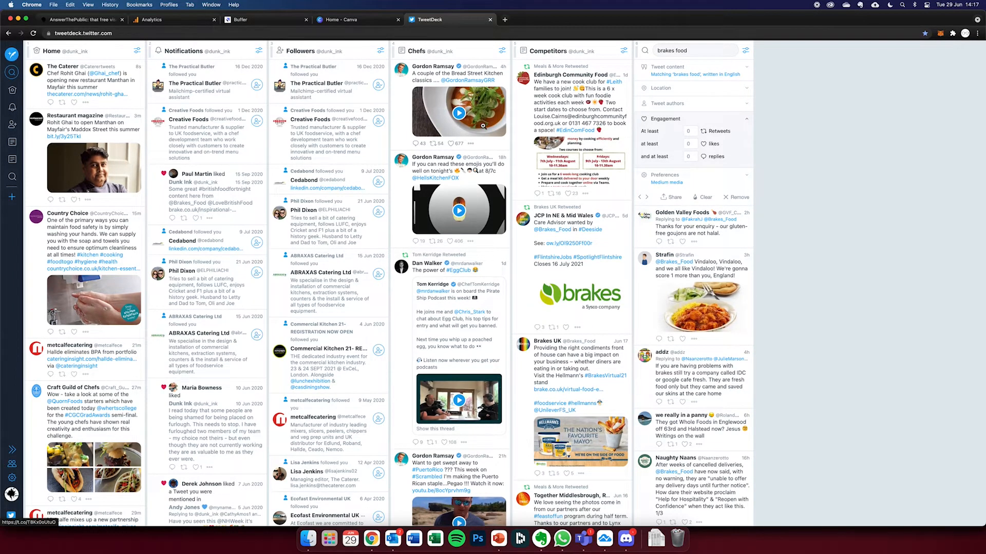
pyautogui.scroll(-3, 483, 128)
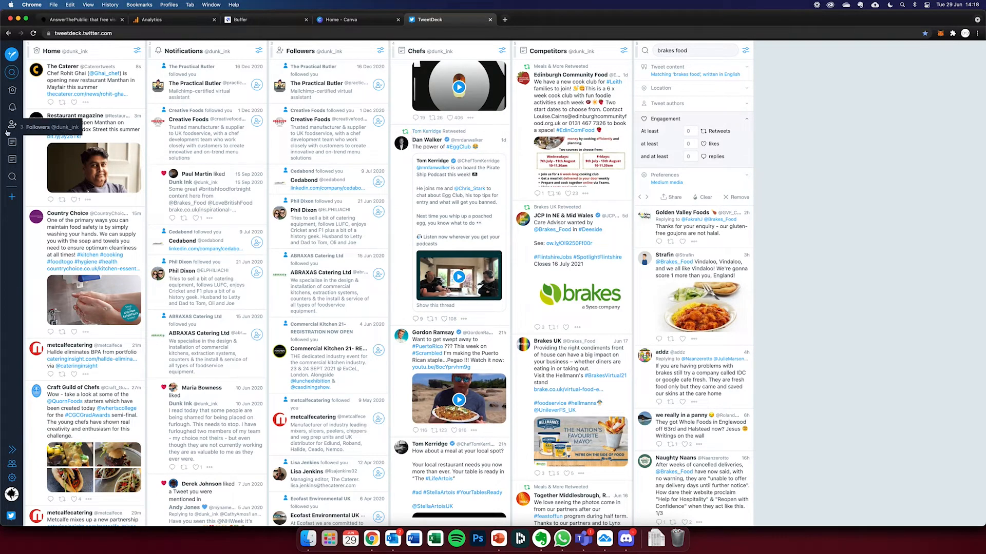
# - Open the composer for a new tweet
pyautogui.click(12, 55)
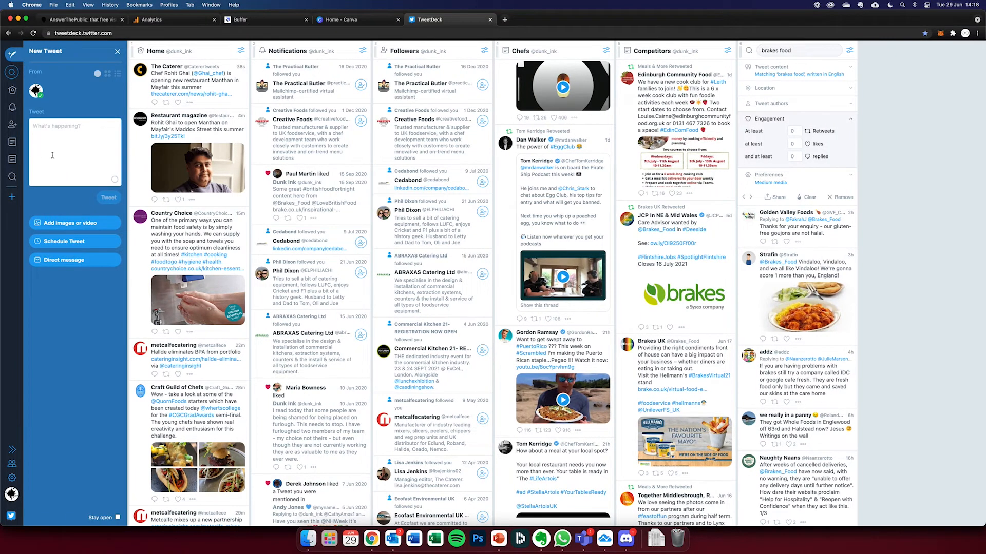